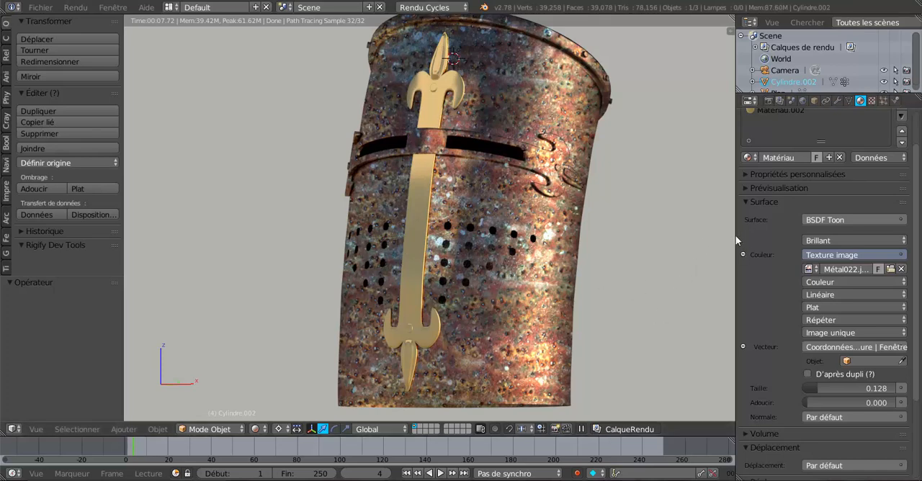
- Widen the 3D viewport and centre the rendered helmet in it
{"action": "left_click_drag", "start_coordinate": [735, 235], "coordinate": [800, 233]}
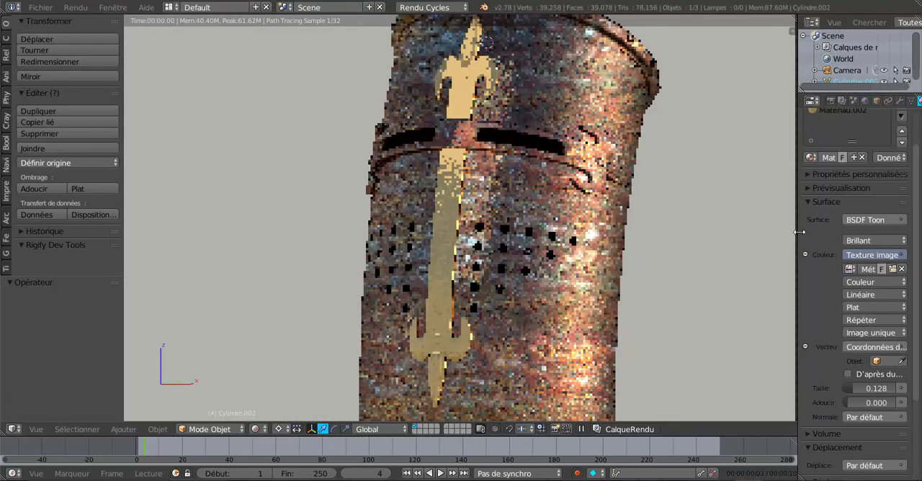
{"action": "scroll", "coordinate": [667, 273], "scroll_direction": "down", "scroll_amount": 1}
{"action": "middle_click_drag", "start_coordinate": [667, 273], "coordinate": [623, 285]}
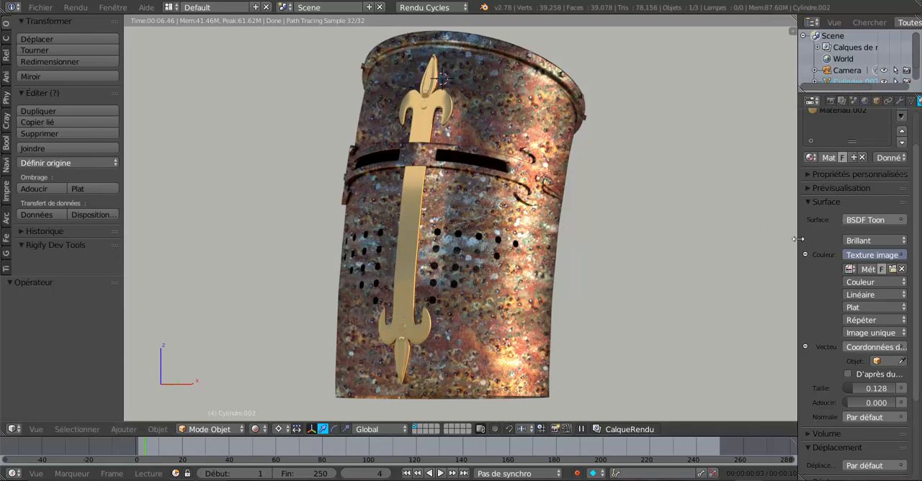
{"action": "left_click_drag", "start_coordinate": [799, 234], "coordinate": [816, 234]}
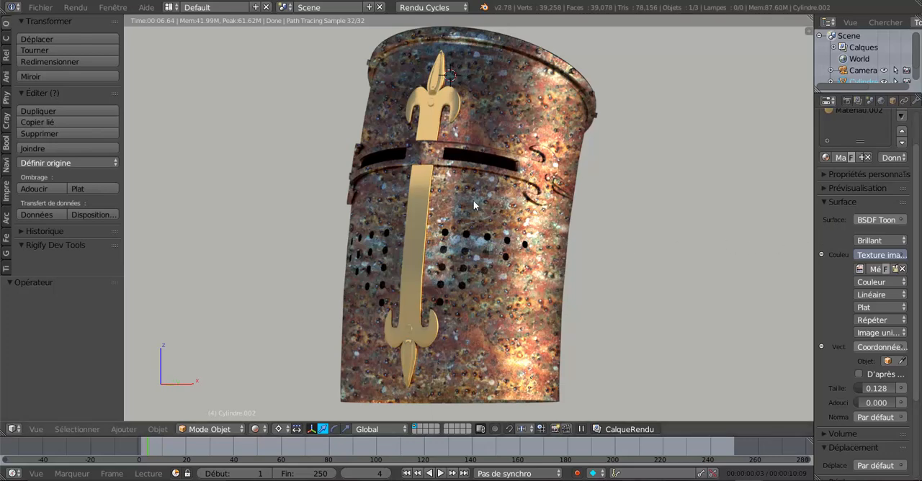
- Switch to the other Blender window to examine the helmet with textured gold ornaments, and return to the working file
{"action": "mouse_move", "coordinate": [749, 480]}
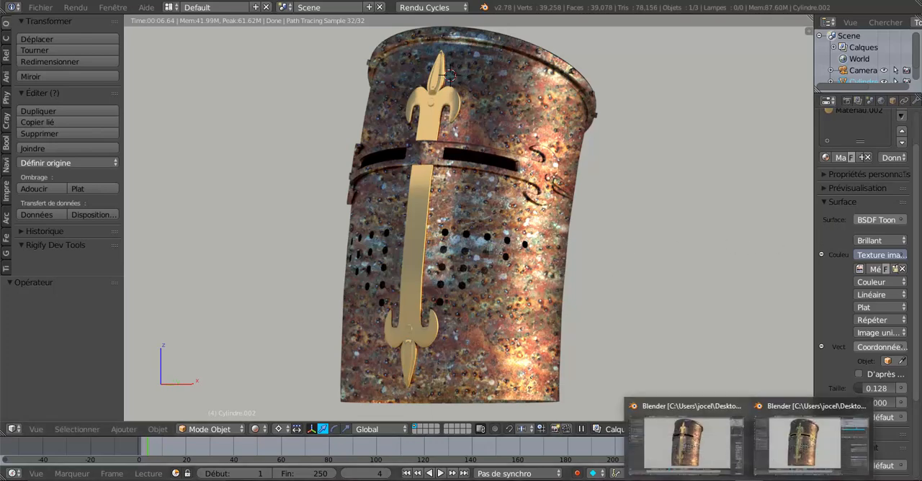
{"action": "left_click", "coordinate": [799, 456]}
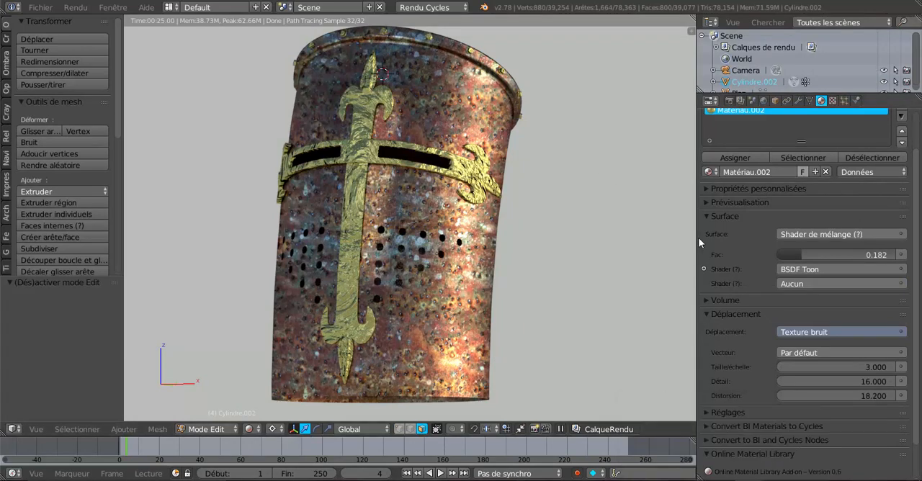
{"action": "left_click_drag", "start_coordinate": [696, 234], "coordinate": [762, 234]}
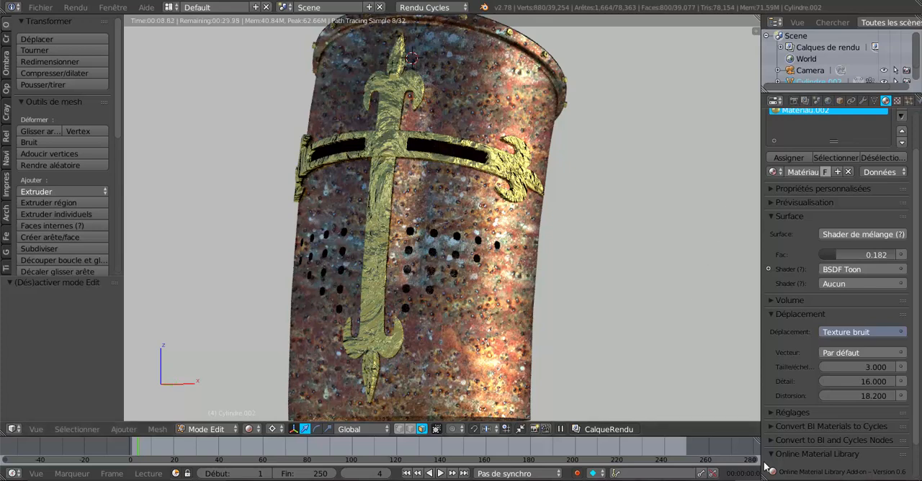
{"action": "left_click", "coordinate": [711, 453]}
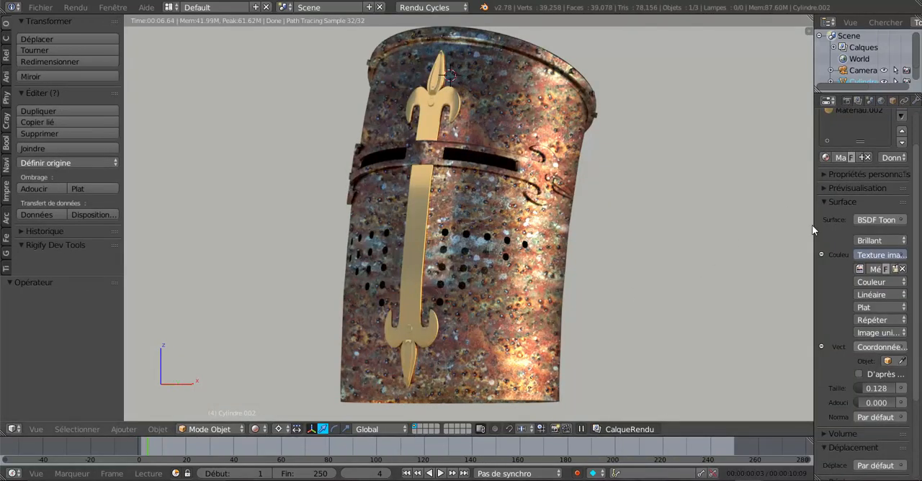
- Widen the properties editor and show the mesh data with the helmet's vertex groups
{"action": "left_click_drag", "start_coordinate": [812, 228], "coordinate": [753, 229]}
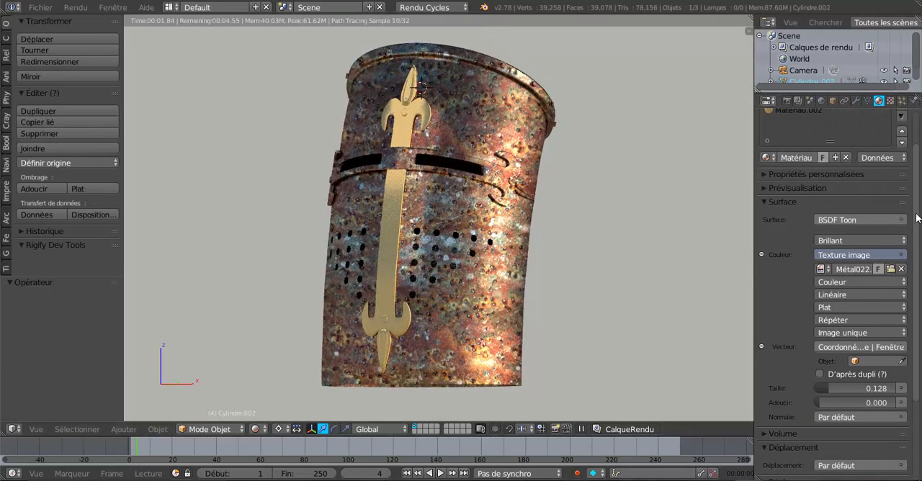
{"action": "scroll", "coordinate": [920, 186], "scroll_direction": "up", "scroll_amount": 2}
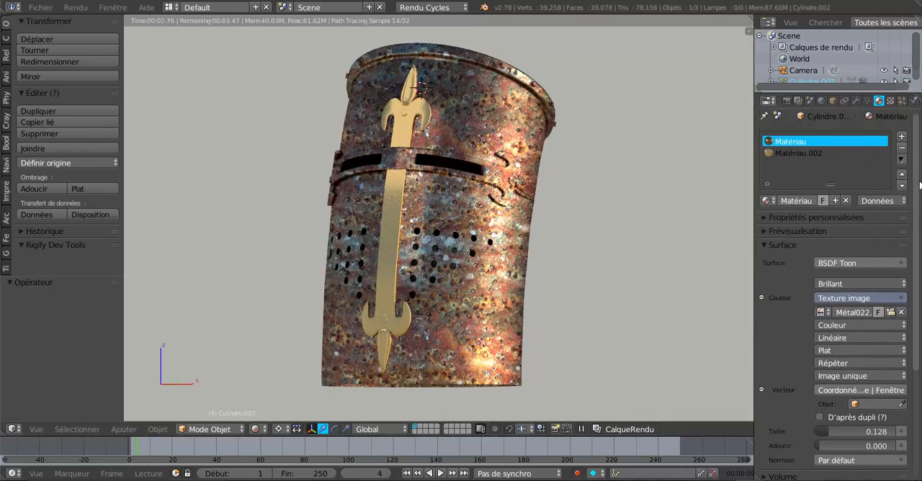
{"action": "left_click", "coordinate": [867, 102]}
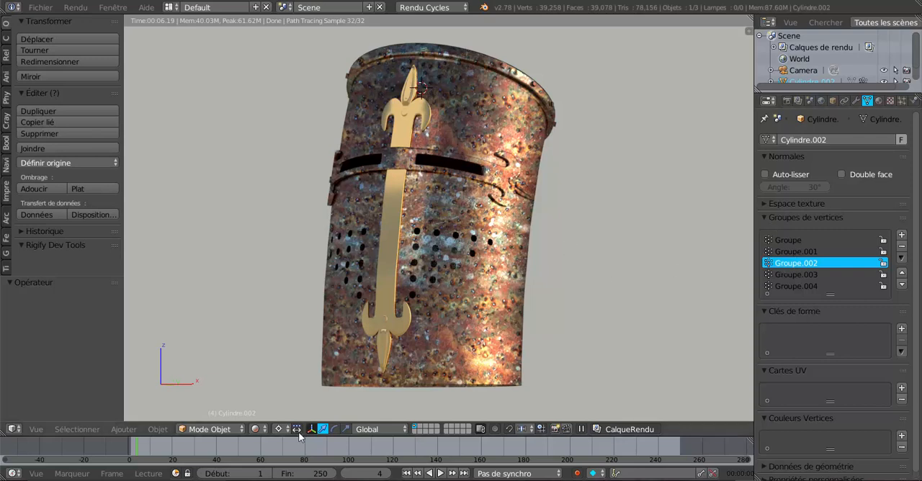
- Set the viewport shading to Matériau and, in Edit mode, select the faces of vertex group Groupe.002
{"action": "left_click", "coordinate": [257, 429]}
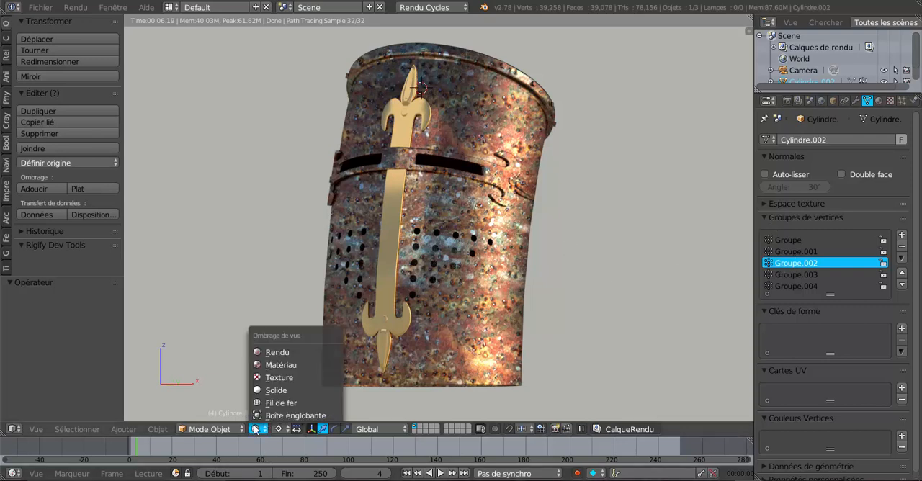
{"action": "left_click", "coordinate": [280, 365]}
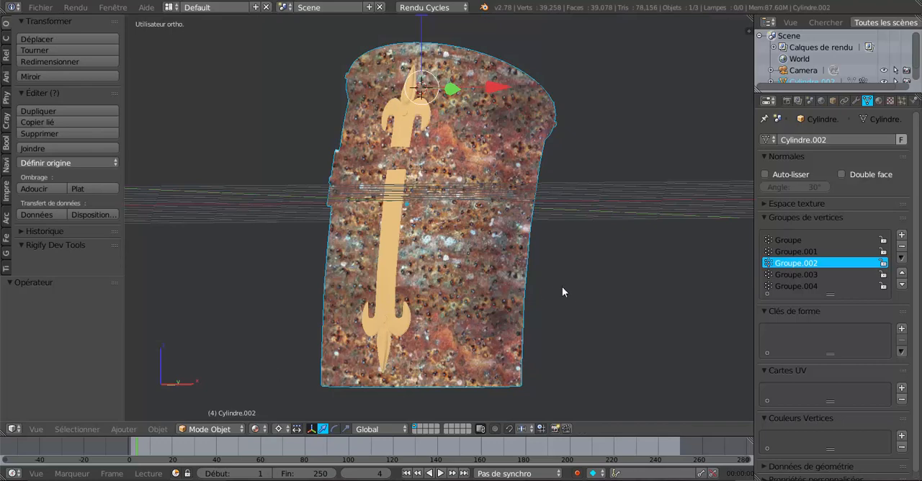
{"action": "key", "text": "Tab"}
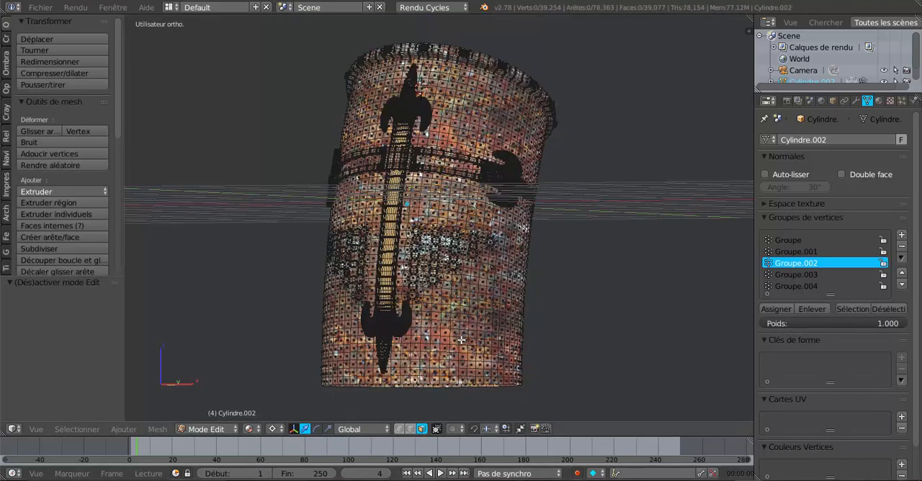
{"action": "scroll", "coordinate": [461, 340], "scroll_direction": "up", "scroll_amount": 2}
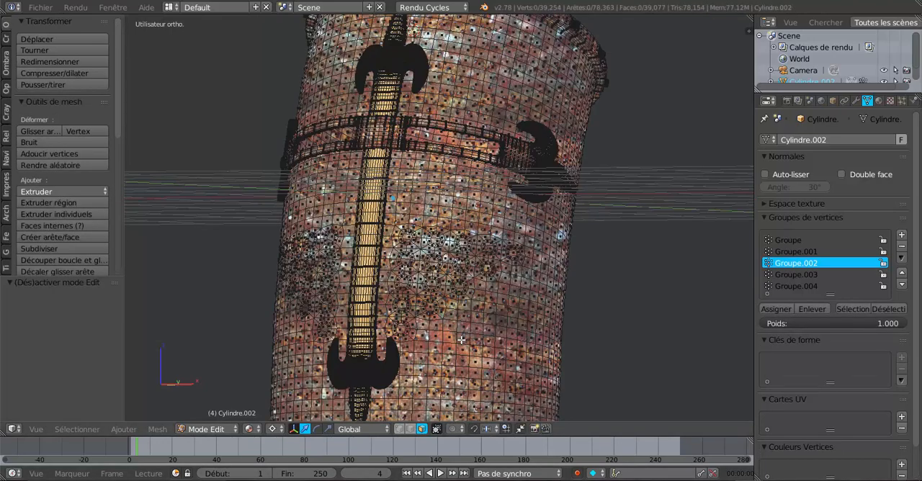
{"action": "left_click", "coordinate": [853, 309]}
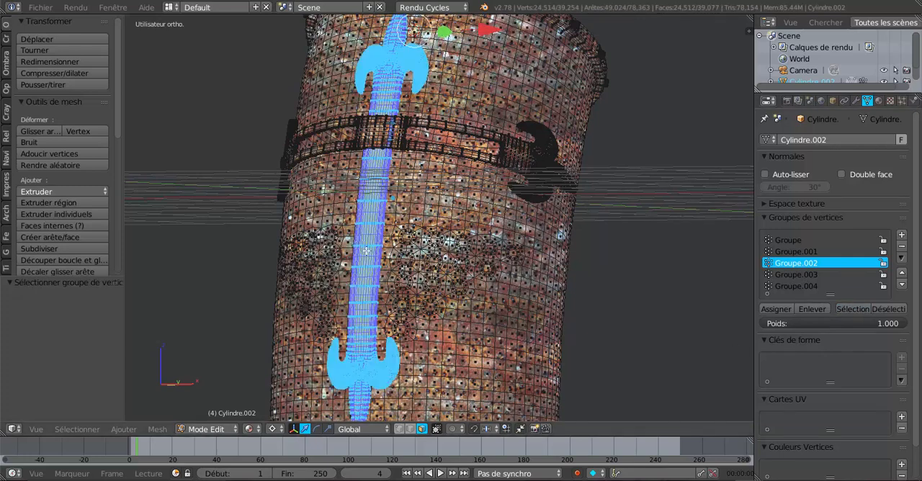
{"action": "scroll", "coordinate": [609, 339], "scroll_direction": "down", "scroll_amount": 2}
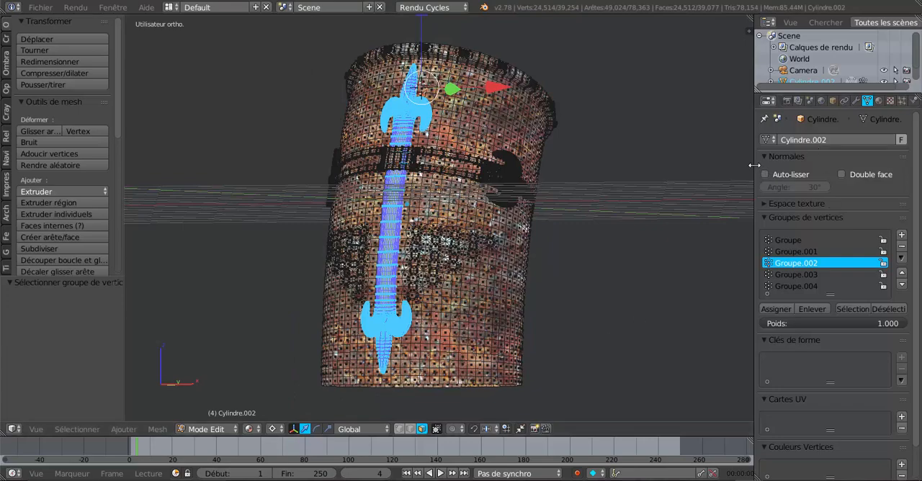
- Split the 3D view vertically and turn the new area into a node editor with its side panel hidden
{"action": "left_click_drag", "start_coordinate": [754, 165], "coordinate": [782, 165]}
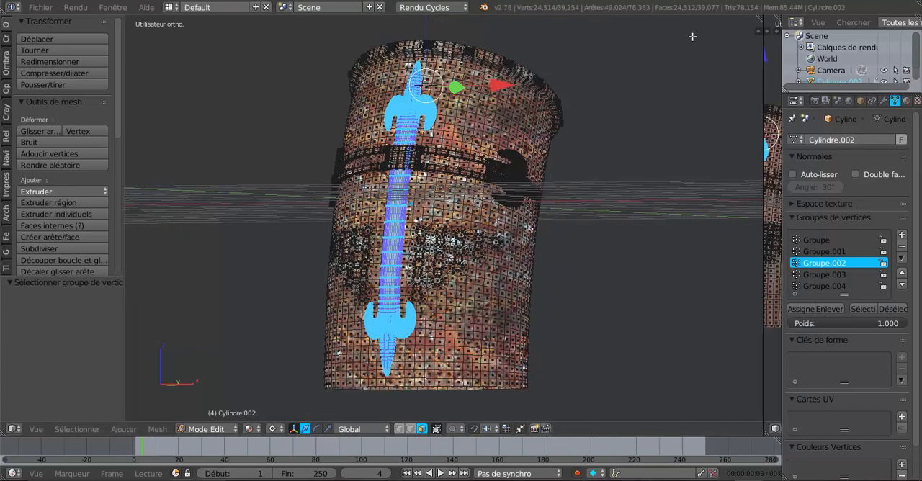
{"action": "left_click_drag", "start_coordinate": [692, 36], "coordinate": [554, 64]}
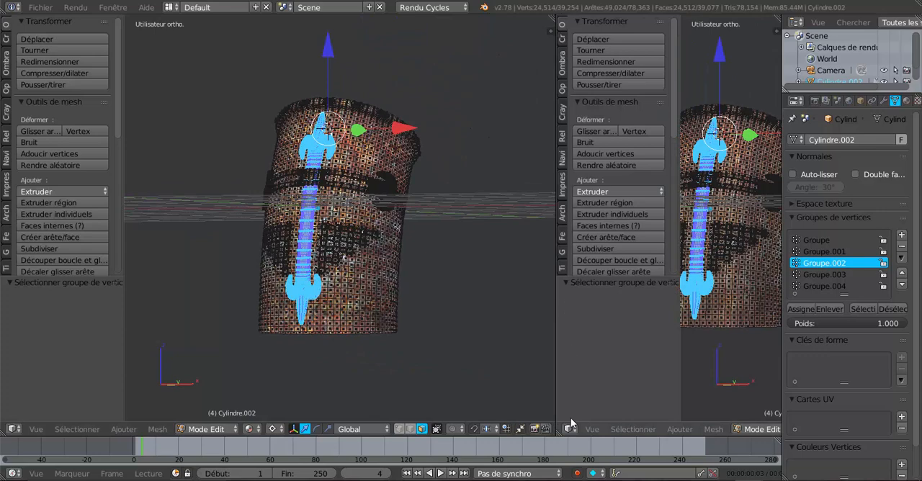
{"action": "left_click", "coordinate": [569, 429]}
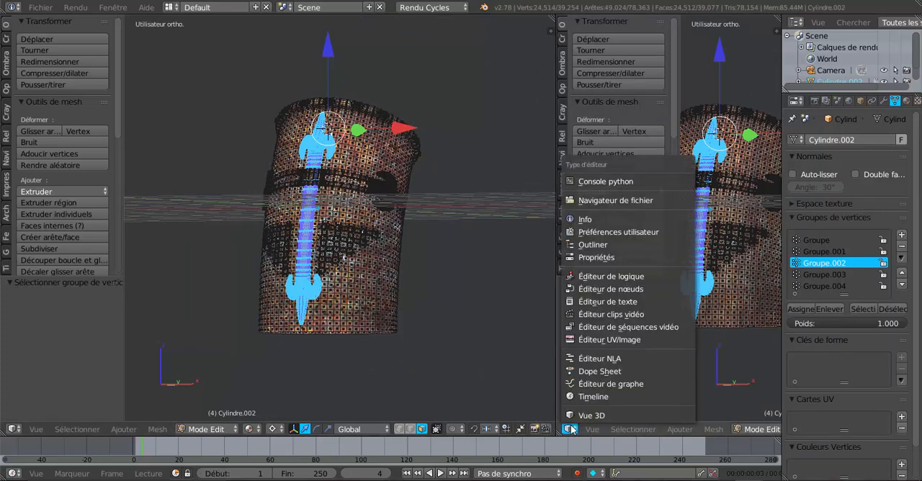
{"action": "left_click", "coordinate": [595, 291]}
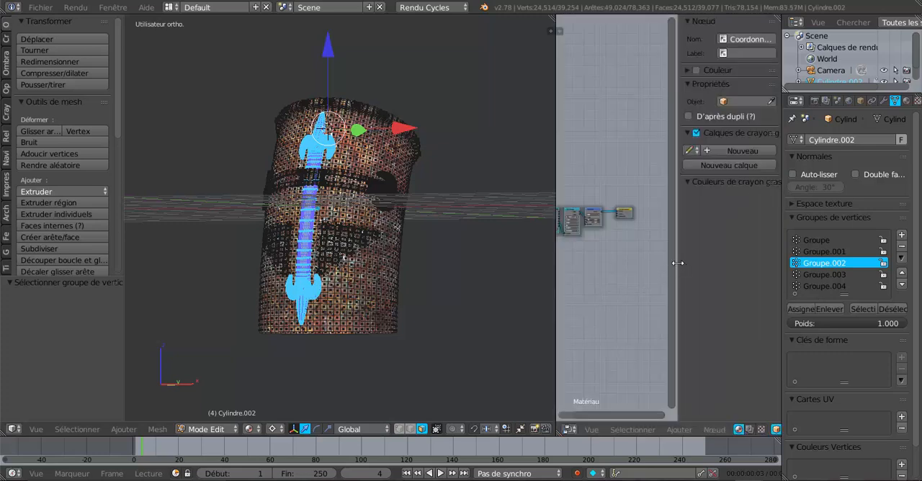
{"action": "left_click_drag", "start_coordinate": [678, 267], "coordinate": [709, 268]}
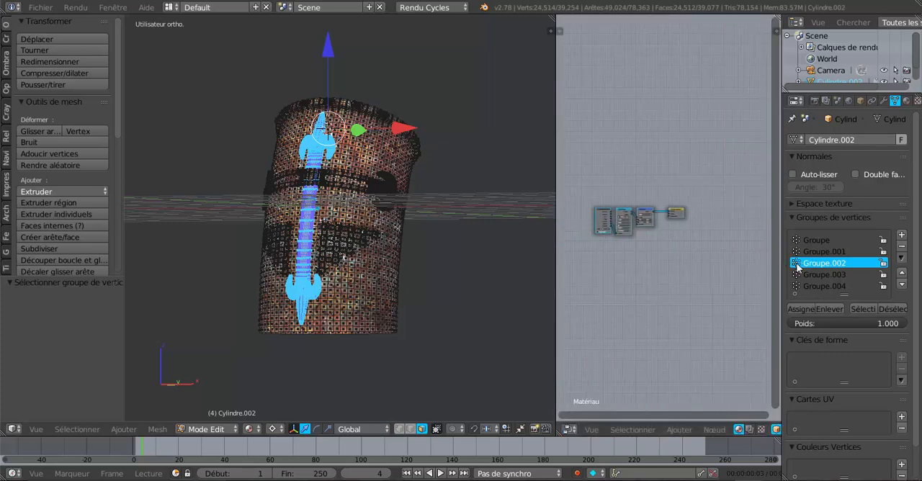
- Show the helmet's material settings and widen the node editor beside the 3D view
{"action": "scroll", "coordinate": [691, 311], "scroll_direction": "up", "scroll_amount": 4}
{"action": "scroll", "coordinate": [691, 311], "scroll_direction": "up", "scroll_amount": 2}
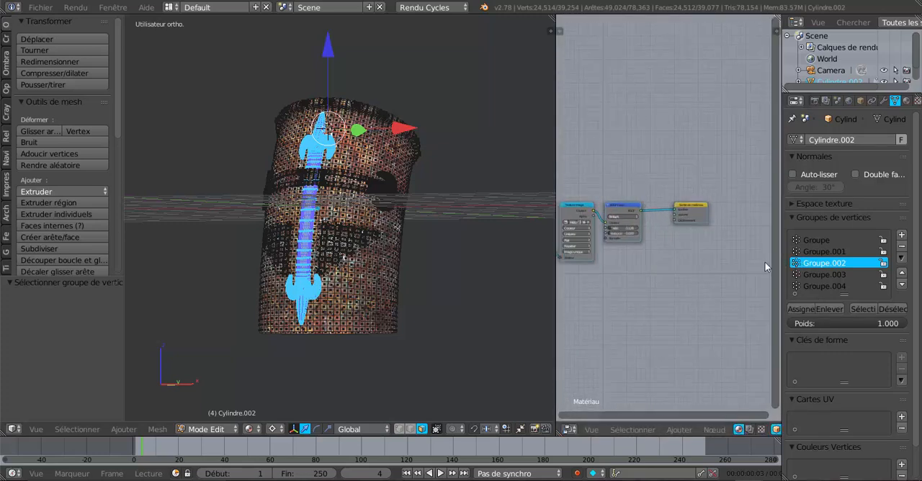
{"action": "left_click", "coordinate": [906, 100]}
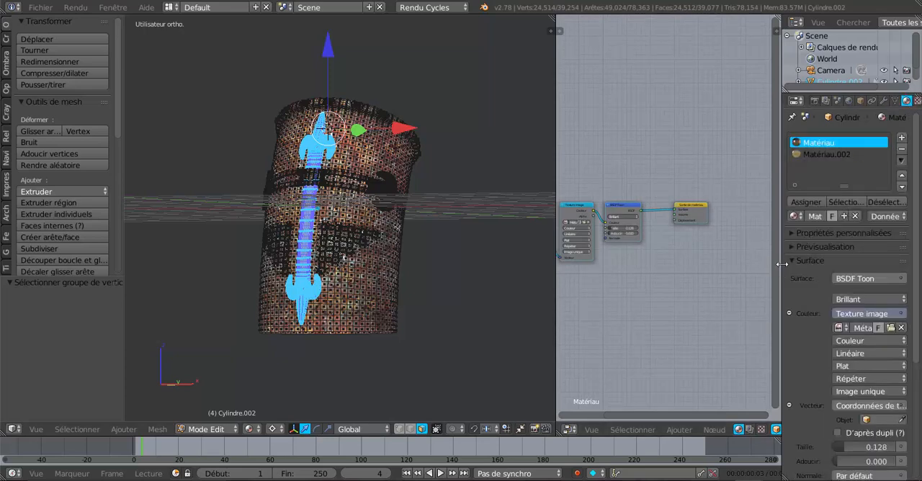
{"action": "left_click_drag", "start_coordinate": [780, 266], "coordinate": [852, 266]}
{"action": "scroll", "coordinate": [710, 292], "scroll_direction": "up", "scroll_amount": 3}
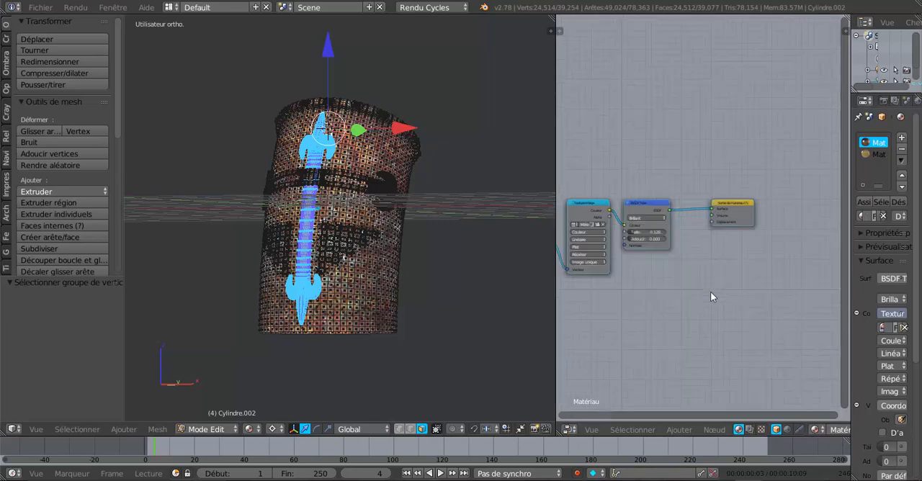
- Move the Texture image node of Matériau above and to the left of the BSDF Toon node
{"action": "middle_click_drag", "start_coordinate": [710, 292], "coordinate": [787, 258]}
{"action": "scroll", "coordinate": [729, 239], "scroll_direction": "up", "scroll_amount": 3}
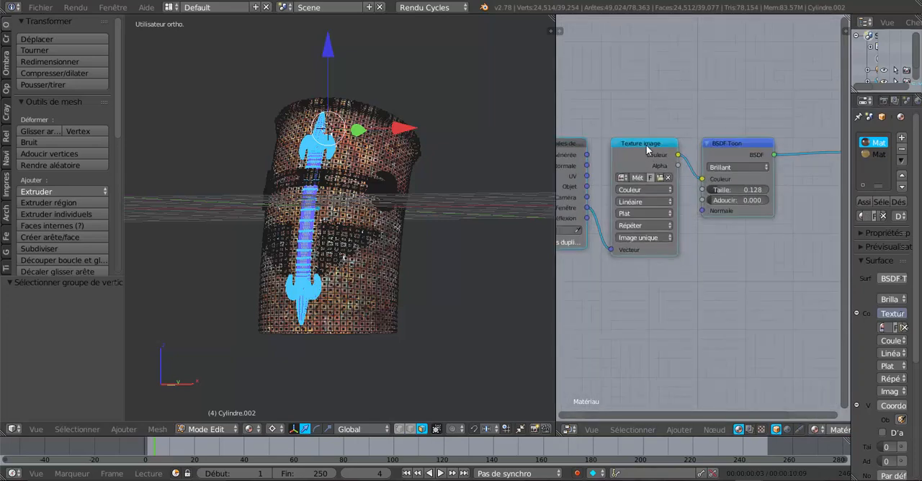
{"action": "middle_click_drag", "start_coordinate": [650, 150], "coordinate": [650, 72]}
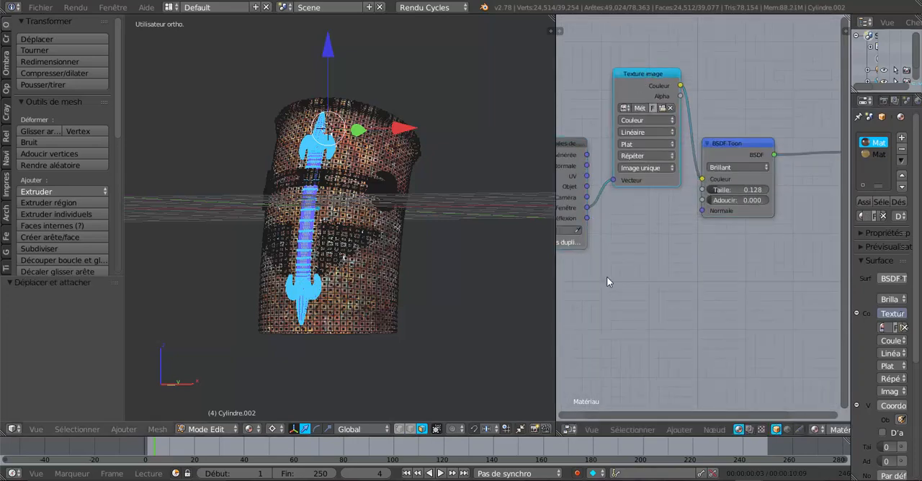
- Pick a face on the vertical gold strip to make Matériau.002 active, keeping the whole ornament selected
{"action": "scroll", "coordinate": [422, 269], "scroll_direction": "up", "scroll_amount": 2}
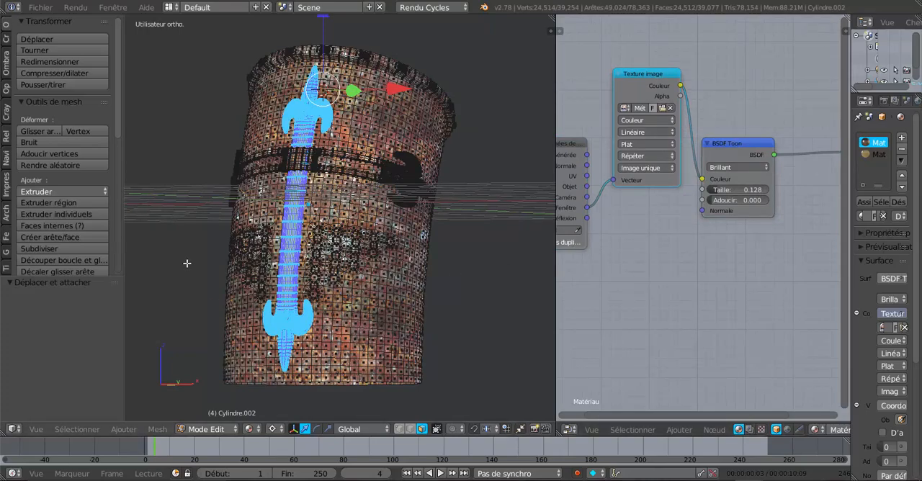
{"action": "scroll", "coordinate": [253, 227], "scroll_direction": "up", "scroll_amount": 2}
{"action": "scroll", "coordinate": [256, 245], "scroll_direction": "up", "scroll_amount": 3}
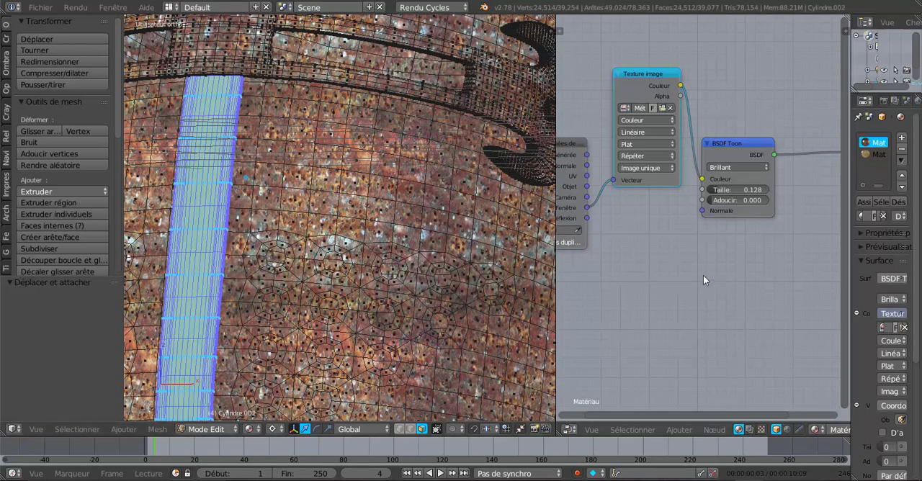
{"action": "right_click", "coordinate": [202, 266]}
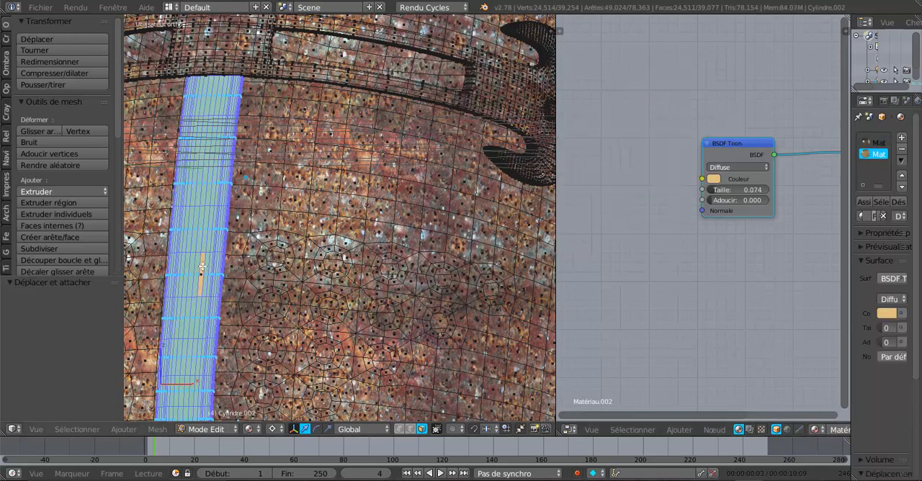
{"action": "scroll", "coordinate": [676, 240], "scroll_direction": "down", "scroll_amount": 2}
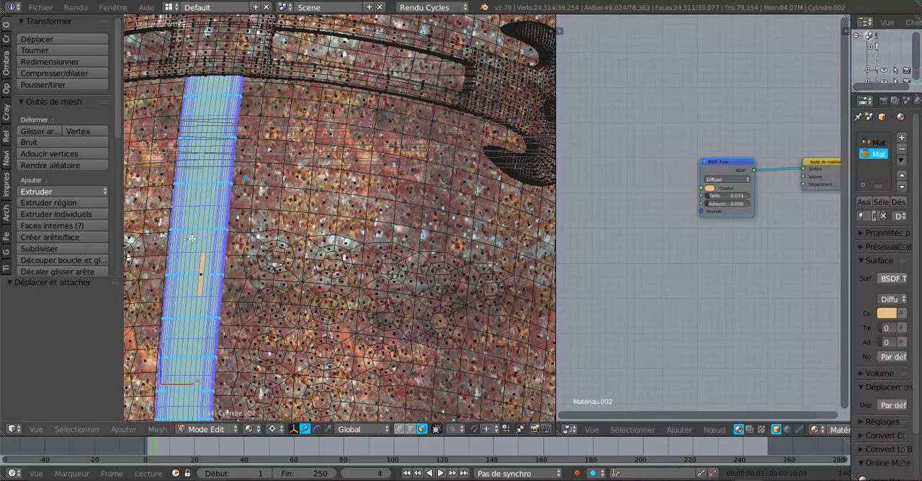
{"action": "scroll", "coordinate": [173, 268], "scroll_direction": "up", "scroll_amount": 1}
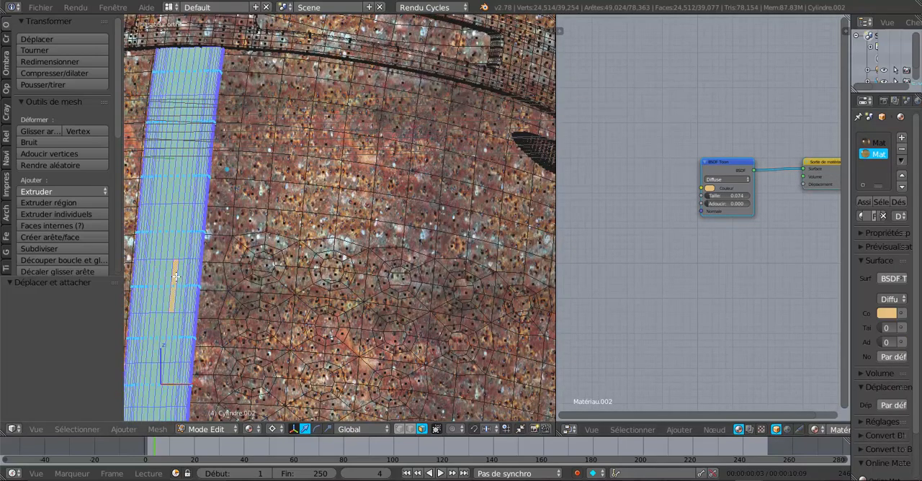
{"action": "scroll", "coordinate": [175, 277], "scroll_direction": "down", "scroll_amount": 3}
{"action": "scroll", "coordinate": [711, 309], "scroll_direction": "down", "scroll_amount": 1}
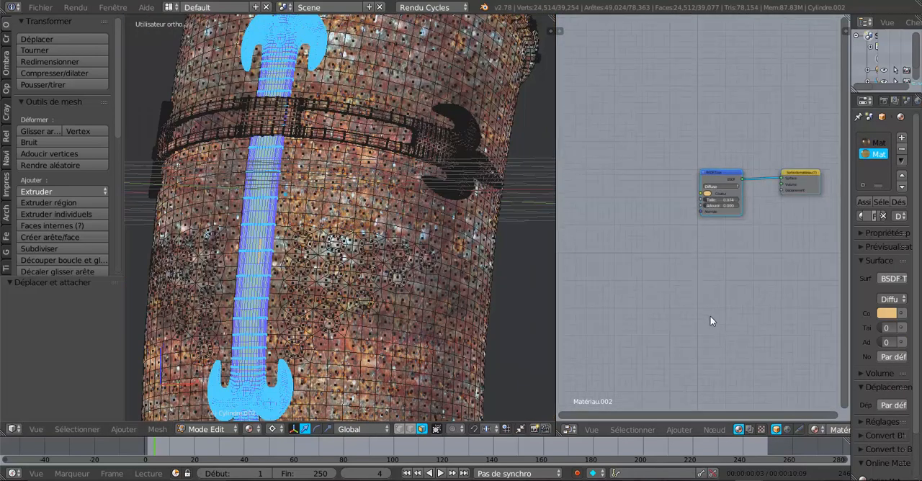
- Enlarge the node editor and move the BSDF Toon node of Matériau.002 up, clear of the material output node
{"action": "middle_click_drag", "start_coordinate": [710, 321], "coordinate": [658, 336]}
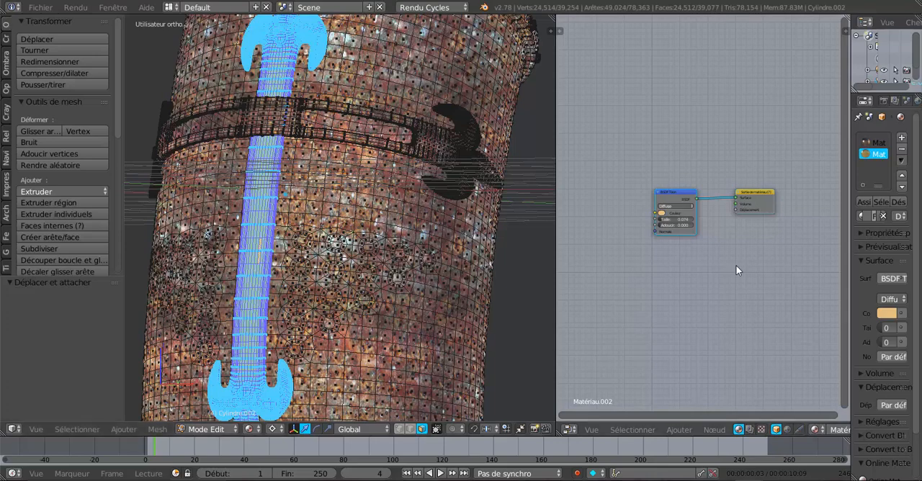
{"action": "scroll", "coordinate": [735, 265], "scroll_direction": "up", "scroll_amount": 3}
{"action": "left_click_drag", "start_coordinate": [556, 233], "coordinate": [509, 238]}
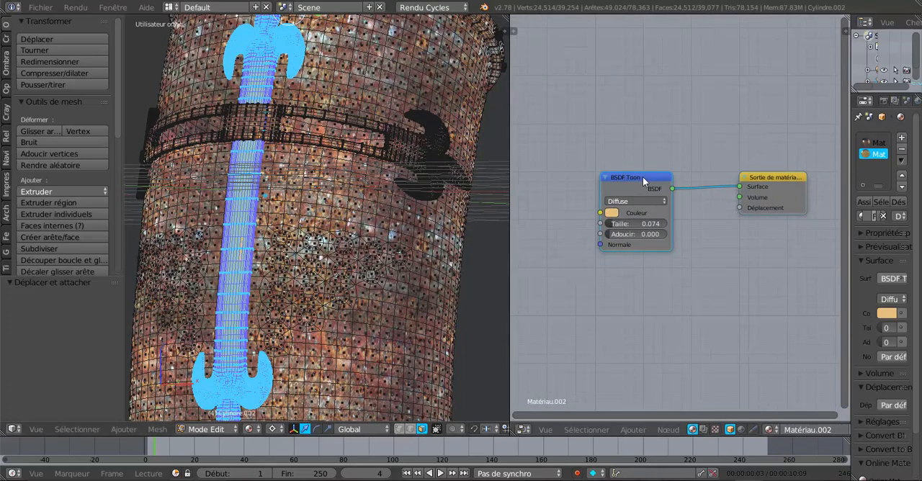
{"action": "left_click_drag", "start_coordinate": [643, 182], "coordinate": [631, 116]}
{"action": "scroll", "coordinate": [629, 288], "scroll_direction": "up", "scroll_amount": 1}
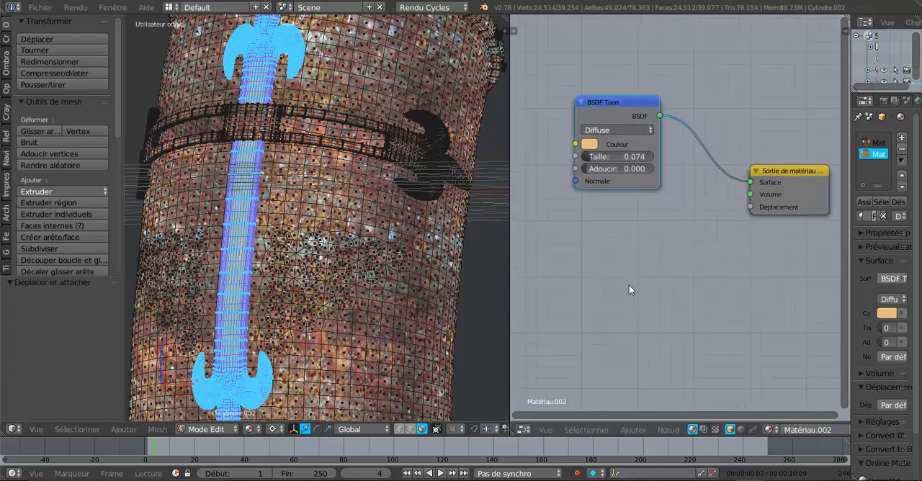
- Switch the 3D view to rendered shading to preview the gold ornament's material on the helmet
{"action": "scroll", "coordinate": [628, 284], "scroll_direction": "down", "scroll_amount": 1}
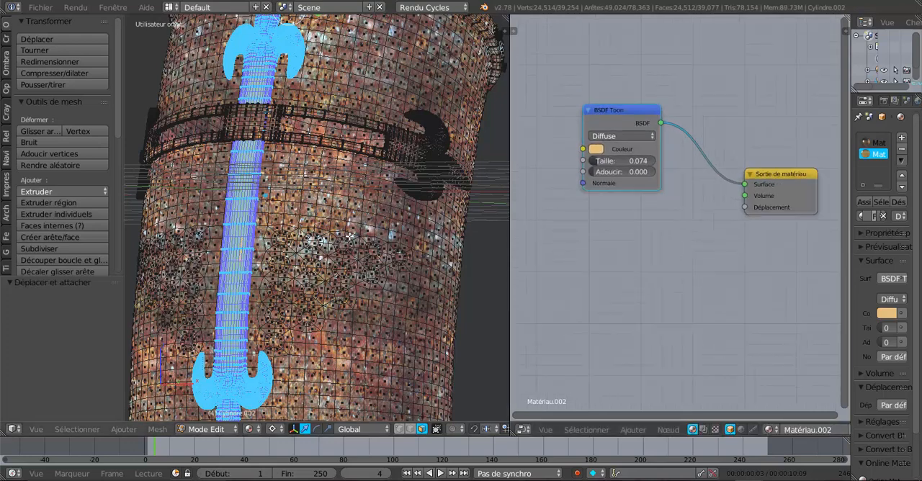
{"action": "left_click", "coordinate": [252, 432]}
{"action": "left_click", "coordinate": [268, 352]}
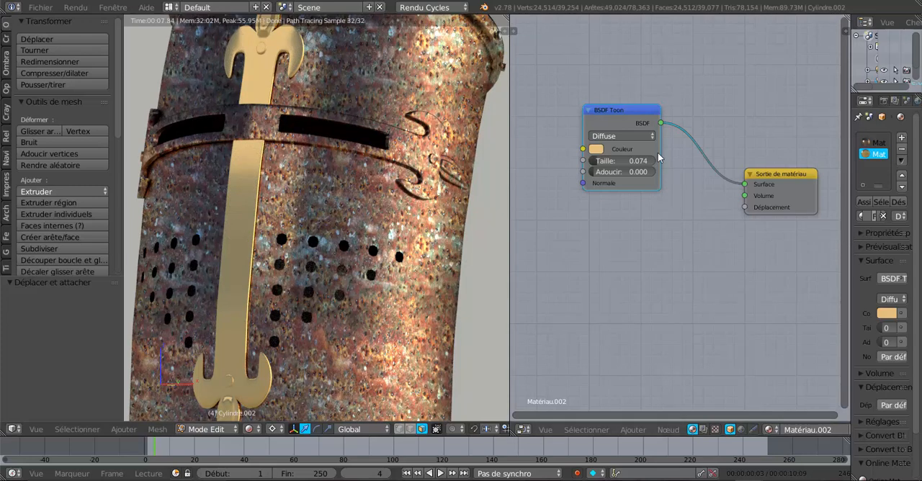
- Arrange the BSDF Toon node above and to the left of the material output node, leaving free space beneath it
{"action": "left_click_drag", "start_coordinate": [631, 113], "coordinate": [675, 112]}
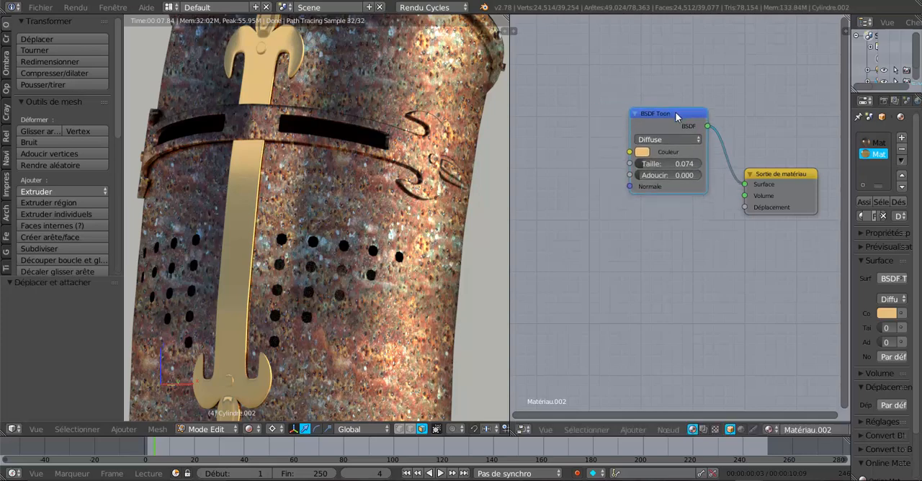
{"action": "scroll", "coordinate": [700, 223], "scroll_direction": "up", "scroll_amount": 1}
{"action": "middle_click_drag", "start_coordinate": [700, 223], "coordinate": [639, 281]}
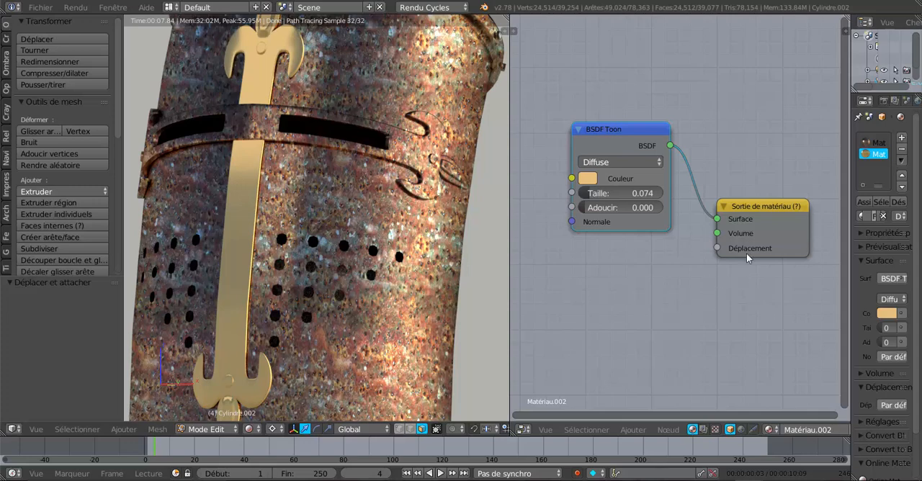
{"action": "left_click_drag", "start_coordinate": [758, 210], "coordinate": [753, 209]}
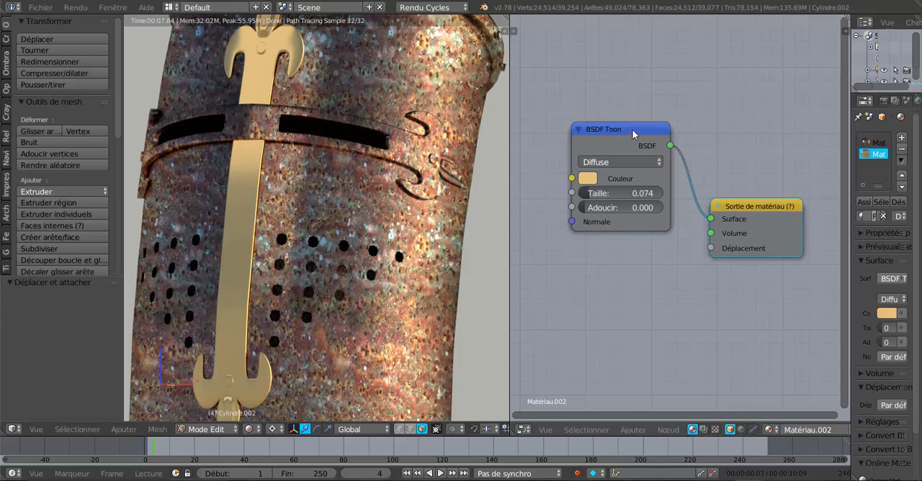
{"action": "mouse_move", "coordinate": [631, 129]}
{"action": "left_mouse_down"}
{"action": "mouse_move", "coordinate": [644, 113]}
{"action": "mouse_move", "coordinate": [636, 117]}
{"action": "left_mouse_up"}
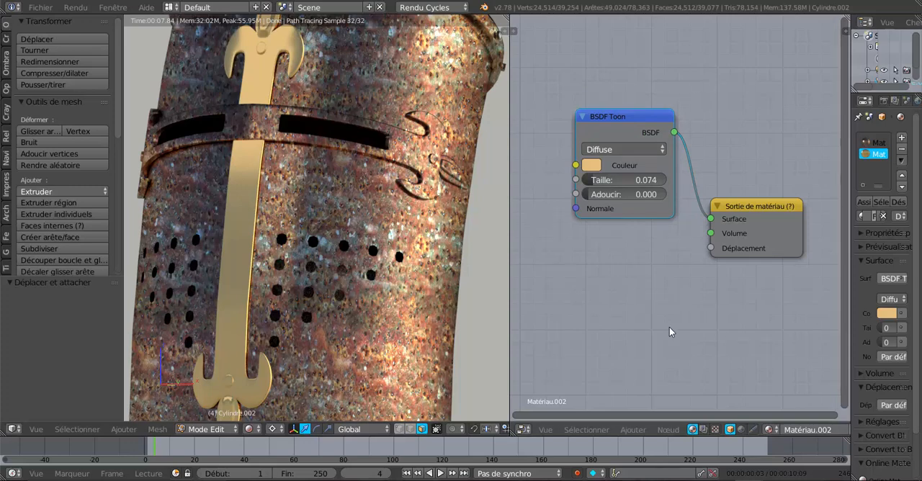
{"action": "mouse_move", "coordinate": [639, 120]}
{"action": "left_mouse_down"}
{"action": "mouse_move", "coordinate": [607, 133]}
{"action": "mouse_move", "coordinate": [627, 113]}
{"action": "left_mouse_up"}
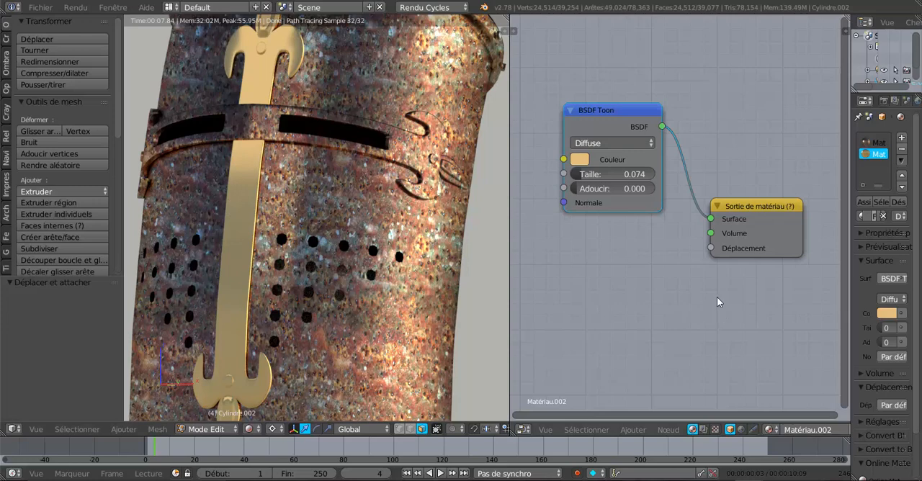
- Add a Texture vague node to Matériau.002 and place it directly beneath the BSDF Toon node
{"action": "left_click", "coordinate": [631, 430]}
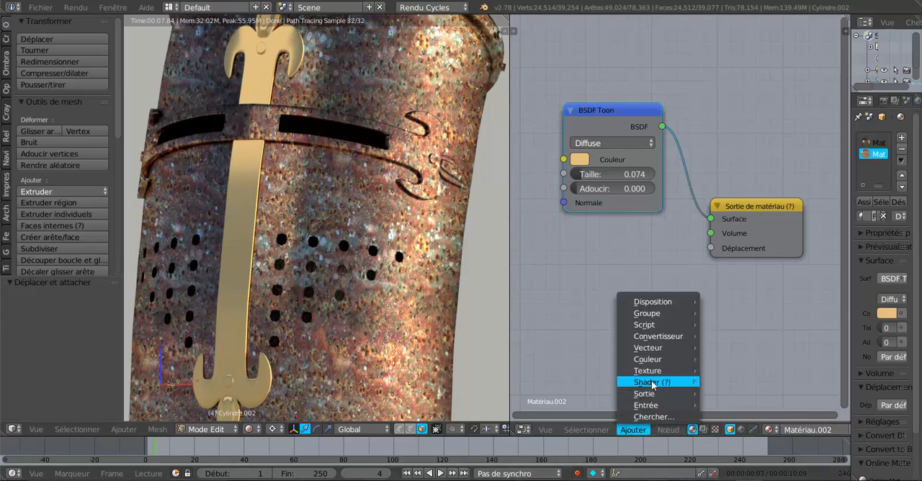
{"action": "mouse_move", "coordinate": [652, 384]}
{"action": "mouse_move", "coordinate": [648, 411]}
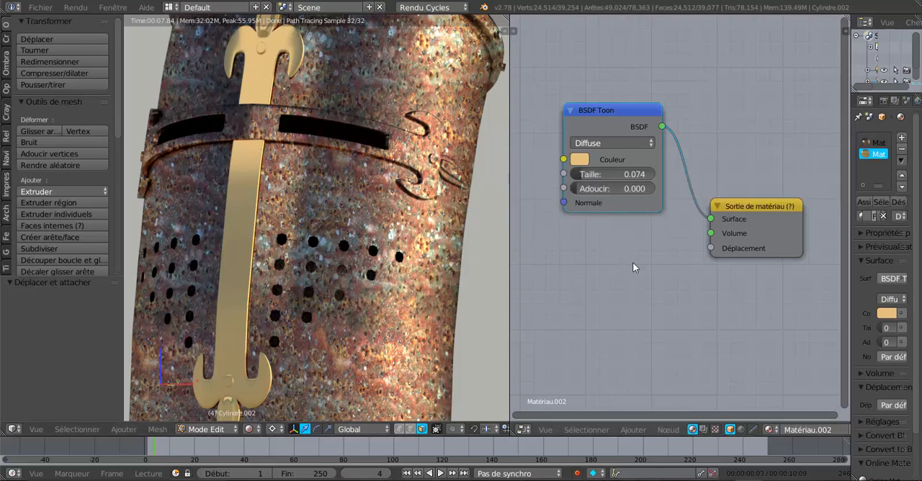
{"action": "left_click", "coordinate": [661, 429]}
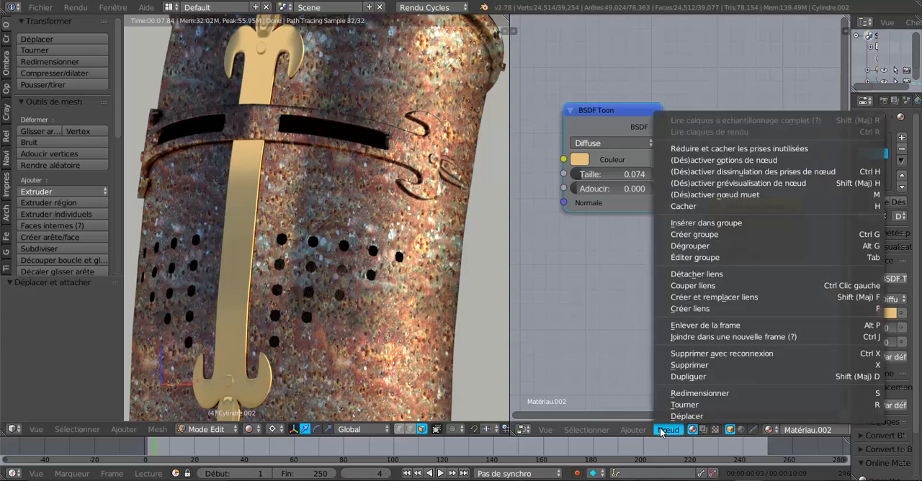
{"action": "mouse_move", "coordinate": [635, 431]}
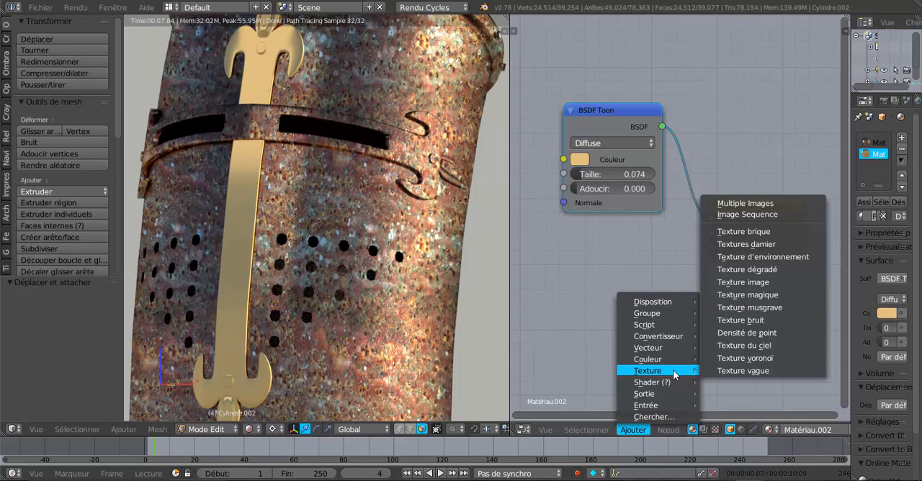
{"action": "left_click", "coordinate": [759, 372]}
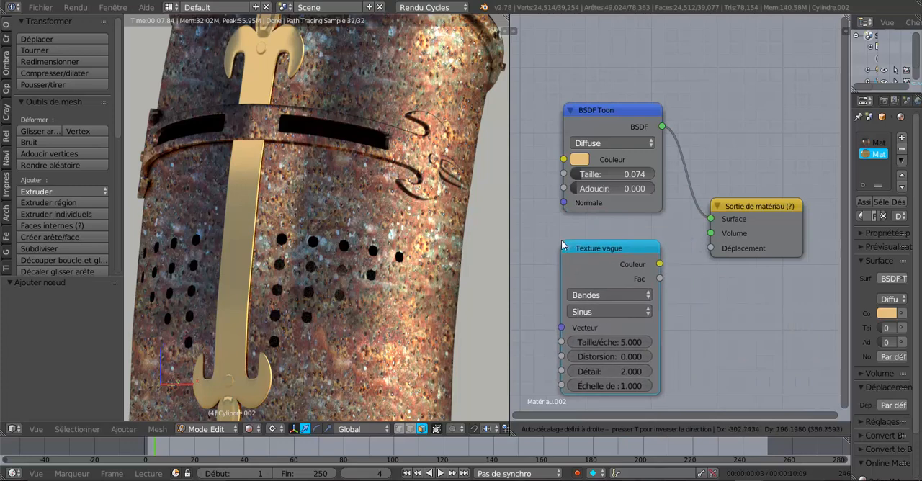
{"action": "left_click", "coordinate": [565, 243]}
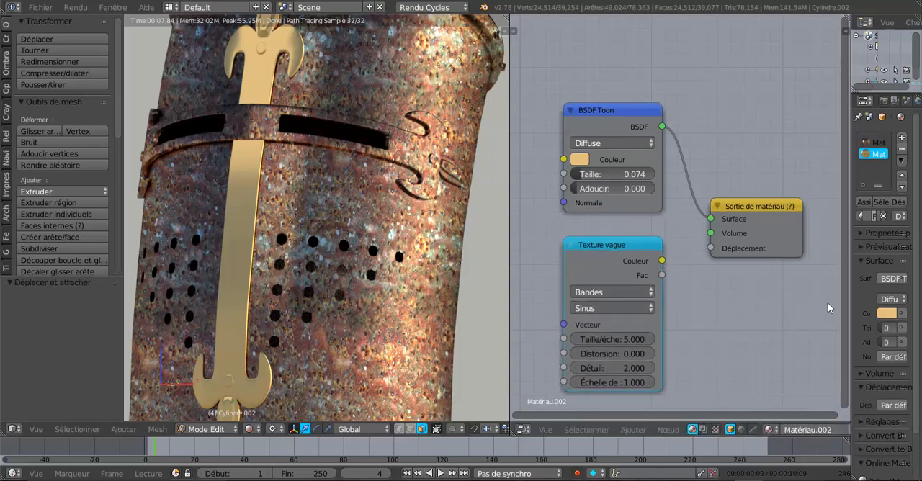
- Widen the node editor and link the Texture vague node's Couleur output to the material output's Déplacement input
{"action": "left_click_drag", "start_coordinate": [850, 293], "coordinate": [885, 293]}
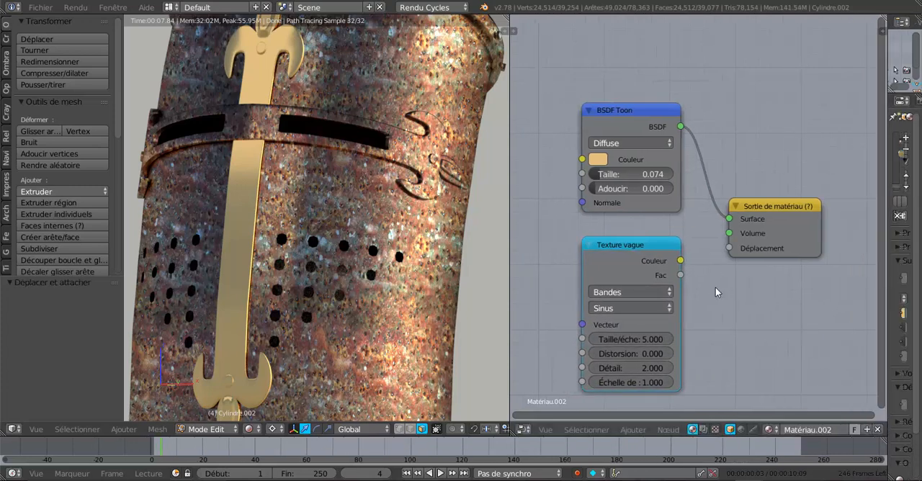
{"action": "scroll", "coordinate": [715, 286], "scroll_direction": "up", "scroll_amount": 2}
{"action": "scroll", "coordinate": [718, 297], "scroll_direction": "down", "scroll_amount": 1}
{"action": "middle_click_drag", "start_coordinate": [714, 307], "coordinate": [711, 251]}
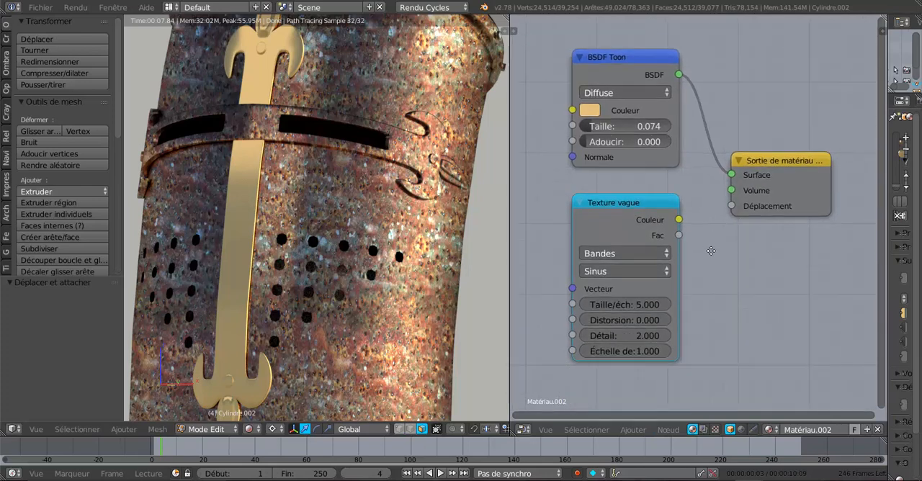
{"action": "scroll", "coordinate": [661, 286], "scroll_direction": "up", "scroll_amount": 1}
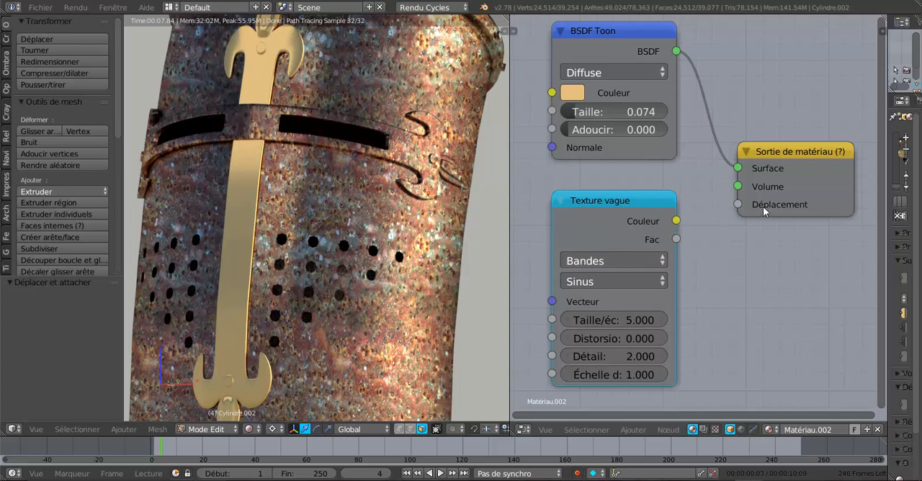
{"action": "left_click", "coordinate": [676, 220]}
{"action": "left_click_drag", "start_coordinate": [677, 221], "coordinate": [738, 206]}
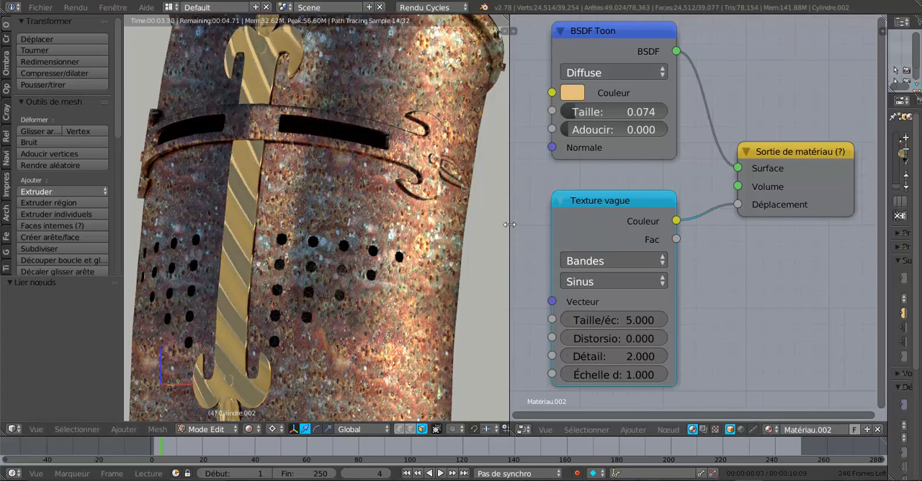
- Enlarge the 3D view to show more of the helmet and shift the Texture vague node closer to the material output
{"action": "left_click_drag", "start_coordinate": [511, 220], "coordinate": [581, 213]}
{"action": "scroll", "coordinate": [405, 256], "scroll_direction": "down", "scroll_amount": 3}
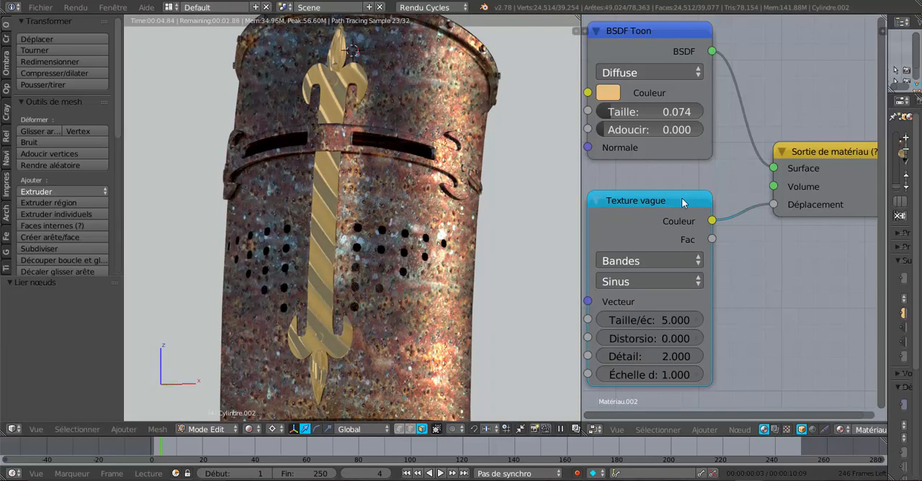
{"action": "left_click", "coordinate": [666, 200]}
{"action": "left_click_drag", "start_coordinate": [666, 200], "coordinate": [686, 196]}
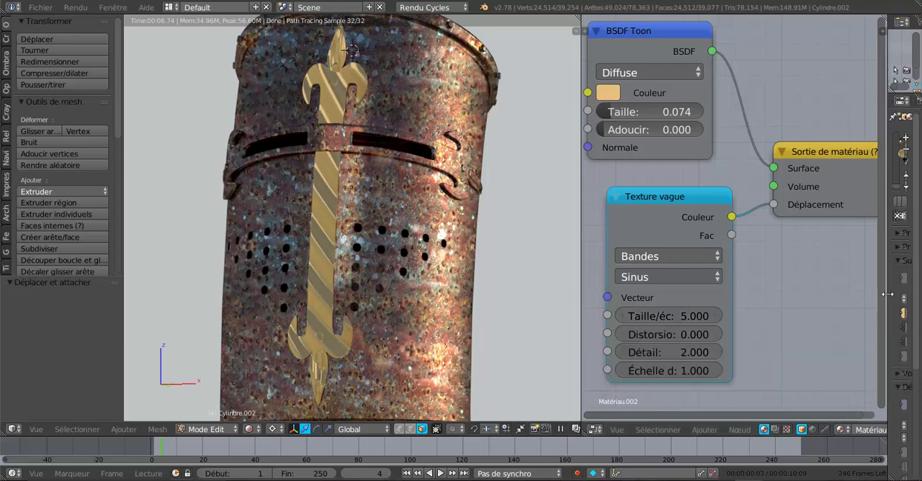
- Set the Cycles render device to CPU and realign the Texture vague node beneath the BSDF Toon node
{"action": "left_click_drag", "start_coordinate": [885, 296], "coordinate": [758, 303]}
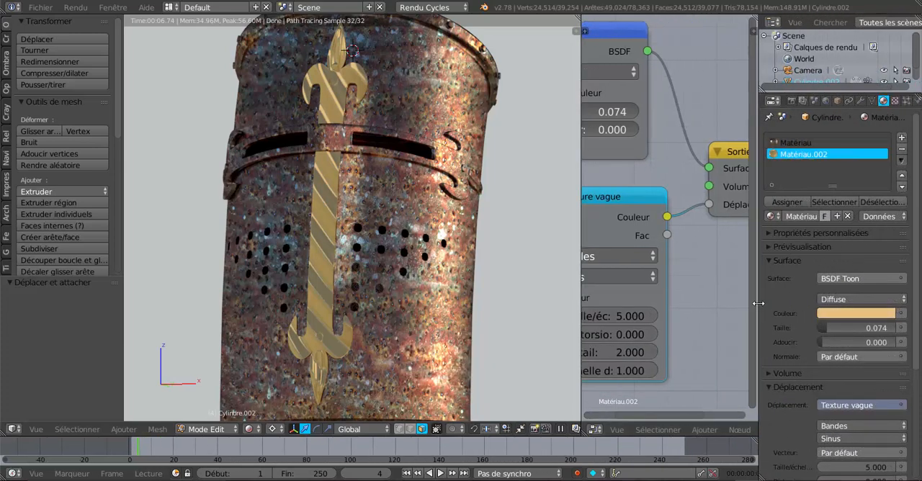
{"action": "left_click", "coordinate": [791, 100]}
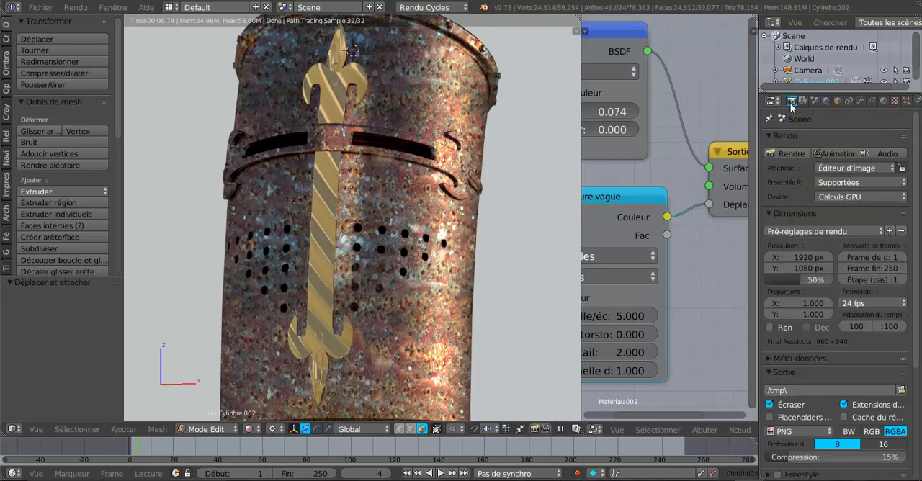
{"action": "left_click", "coordinate": [847, 199]}
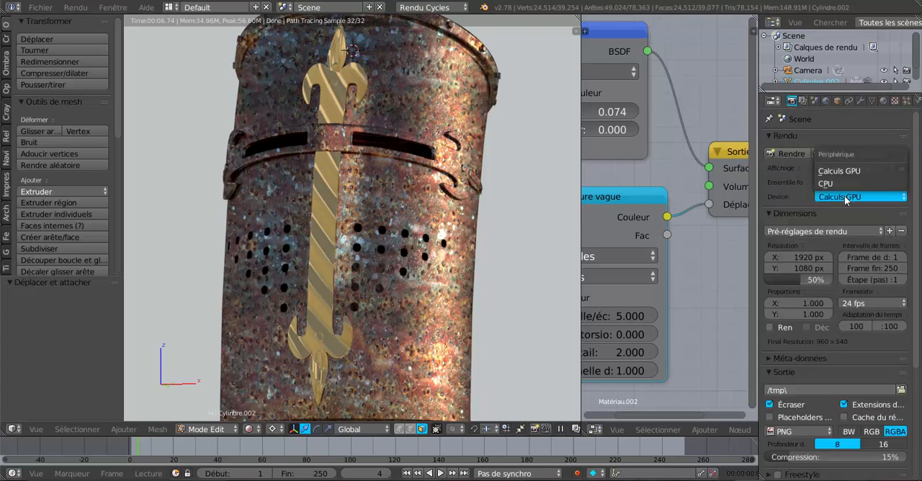
{"action": "left_click", "coordinate": [830, 183]}
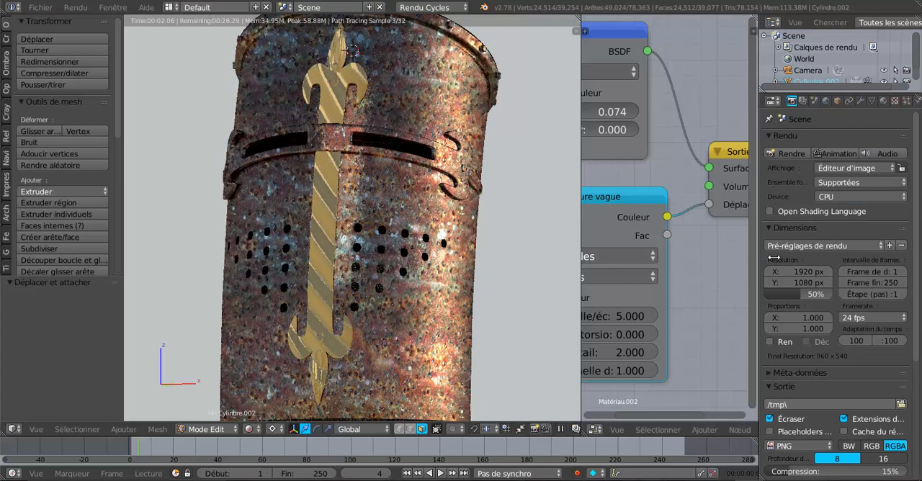
{"action": "left_click_drag", "start_coordinate": [758, 258], "coordinate": [874, 259]}
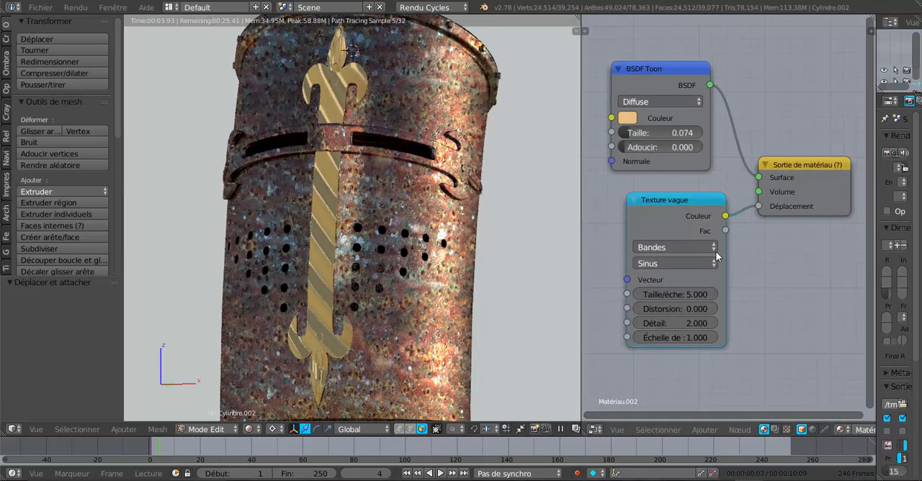
{"action": "left_click_drag", "start_coordinate": [699, 198], "coordinate": [676, 192]}
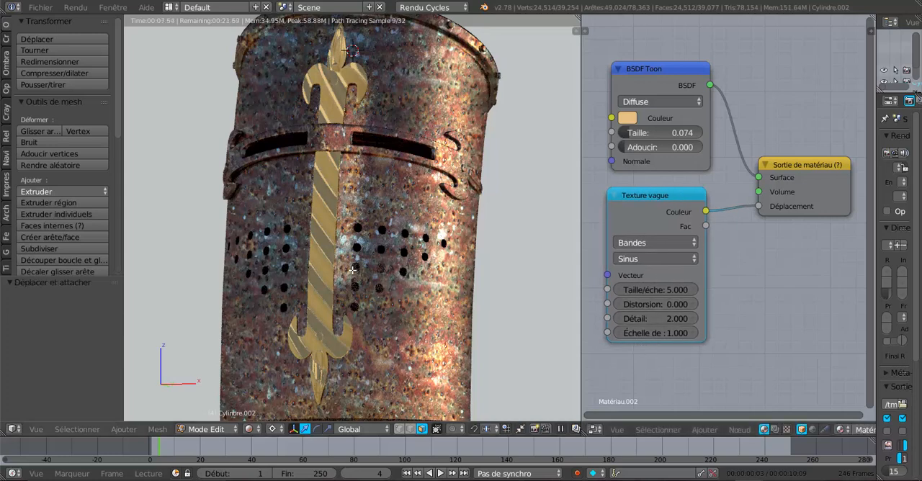
- Try the Dents de scie waveform on the Texture vague node and return it to Sinus
{"action": "left_click", "coordinate": [643, 259]}
{"action": "left_click", "coordinate": [646, 230]}
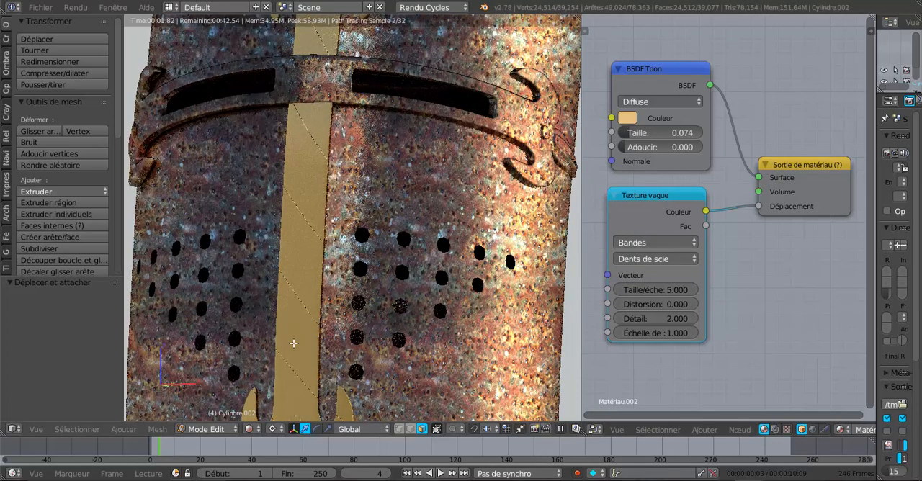
{"action": "left_click", "coordinate": [662, 259]}
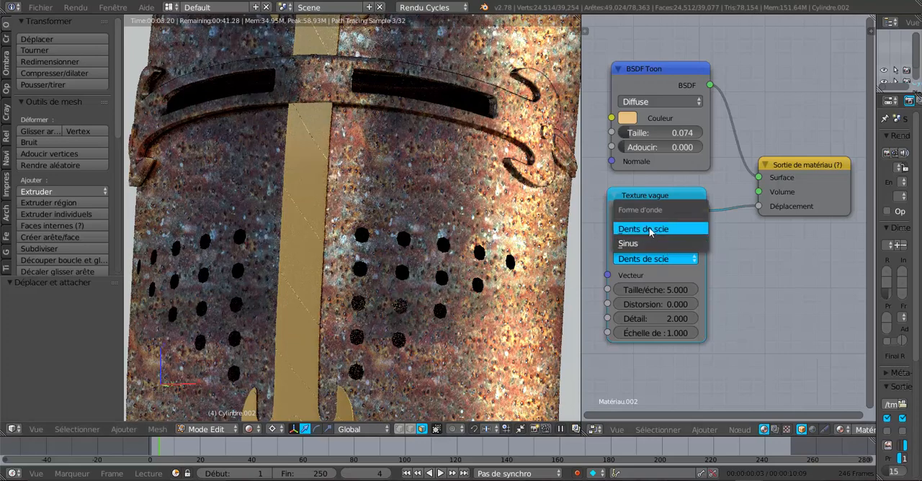
{"action": "left_click", "coordinate": [649, 230]}
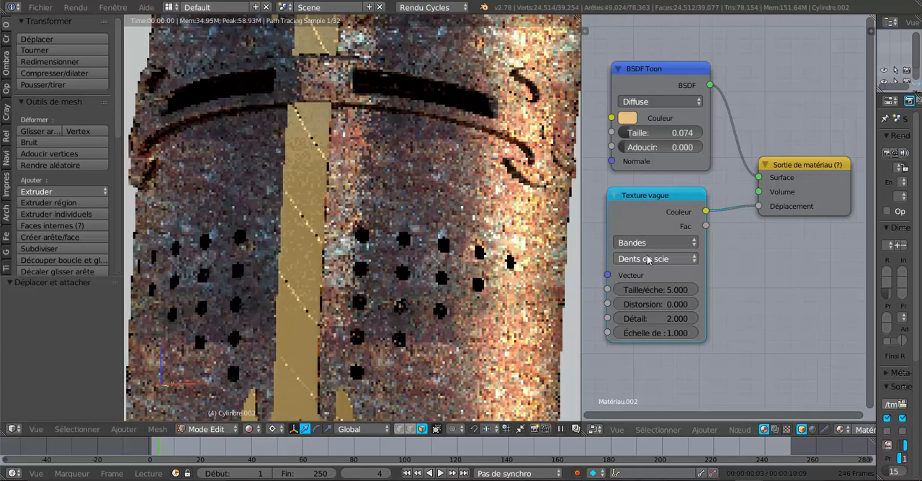
{"action": "left_click", "coordinate": [648, 260]}
{"action": "left_click", "coordinate": [641, 243]}
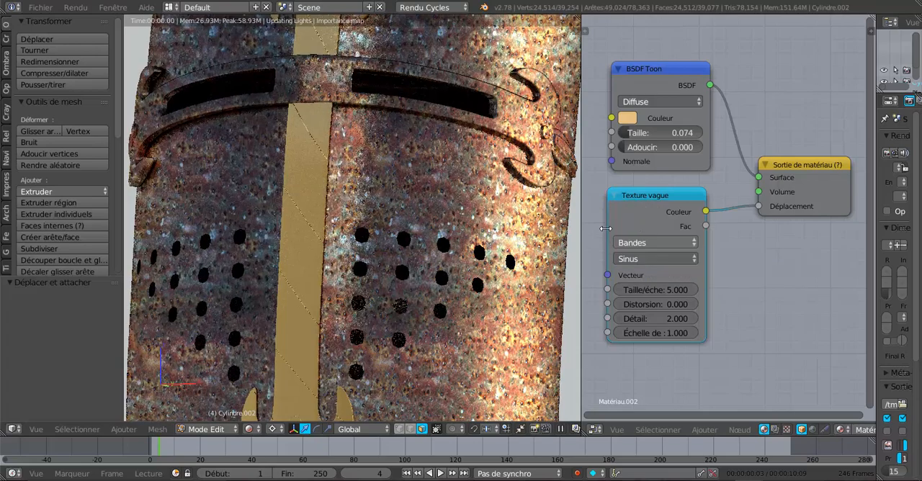
- Try the Anneaux wave type on the Texture vague node and return it to Bandes
{"action": "left_click", "coordinate": [649, 244]}
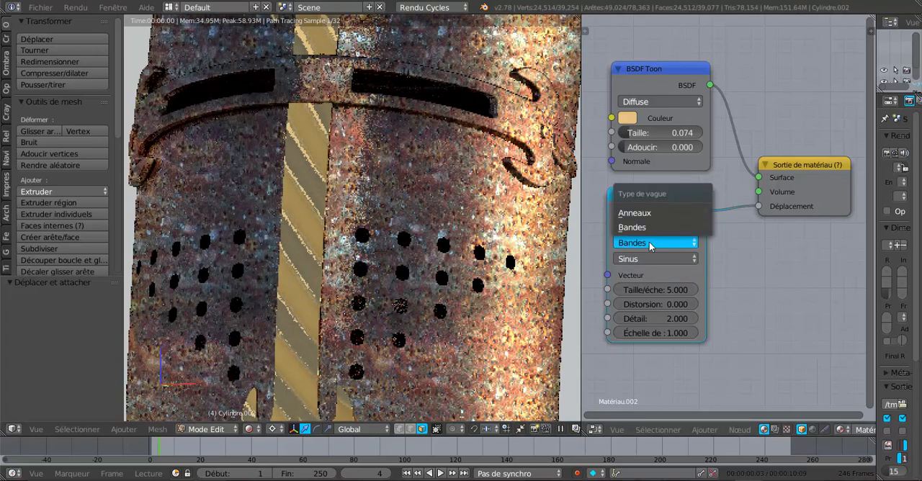
{"action": "left_click", "coordinate": [635, 213]}
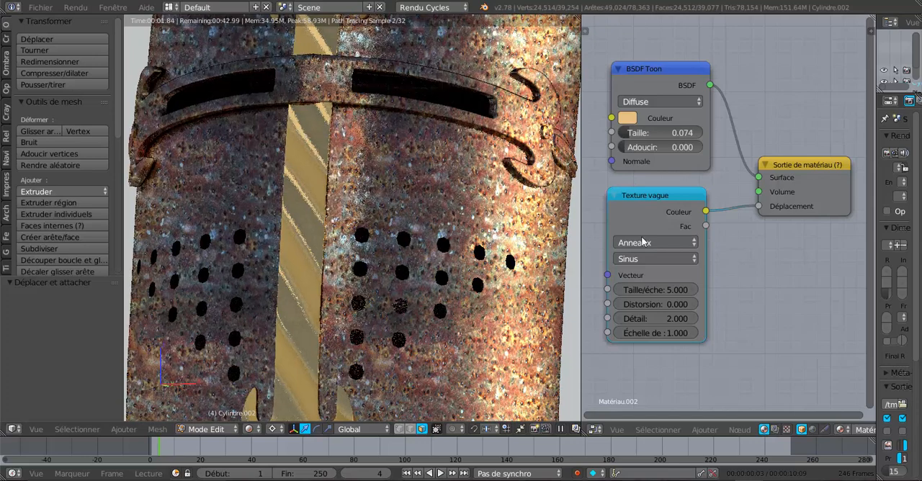
{"action": "left_click", "coordinate": [646, 243]}
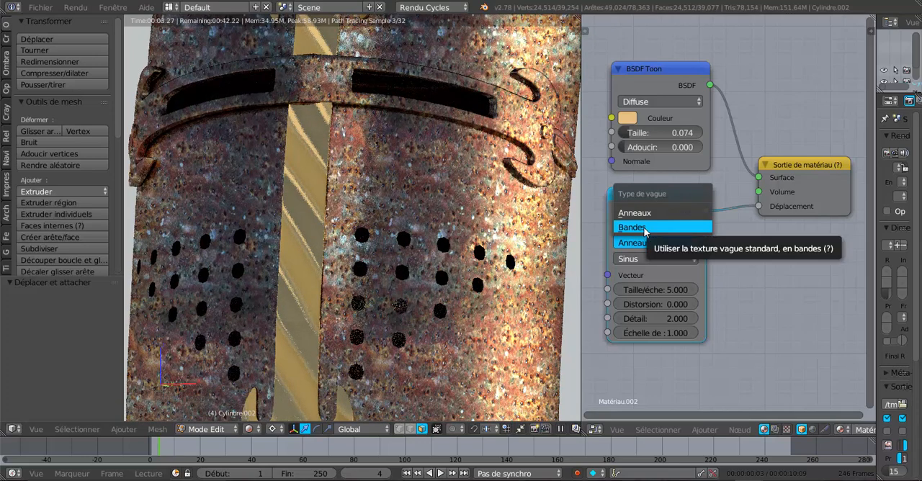
{"action": "left_click", "coordinate": [645, 227]}
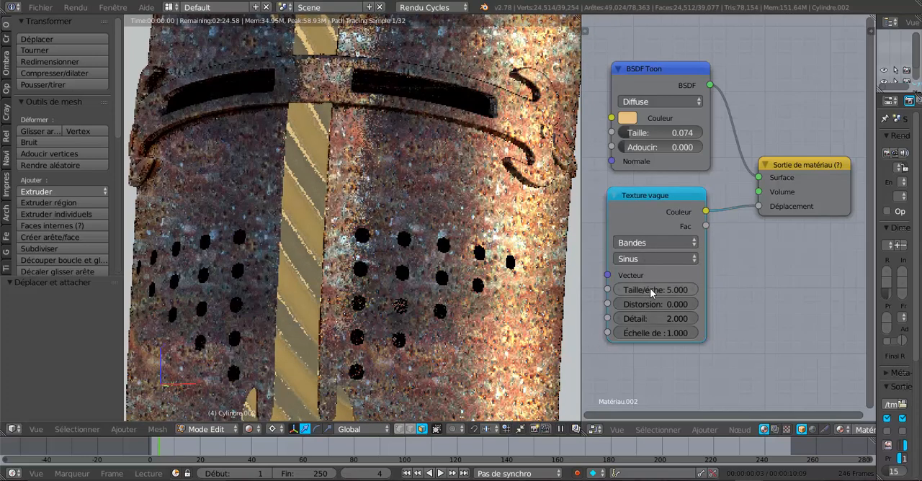
- Set the Texture vague node's scale to 15.100 and its distortion to 10.500
{"action": "mouse_move", "coordinate": [661, 290]}
{"action": "left_mouse_down"}
{"action": "mouse_move", "coordinate": [703, 289]}
{"action": "mouse_move", "coordinate": [662, 294]}
{"action": "left_mouse_up"}
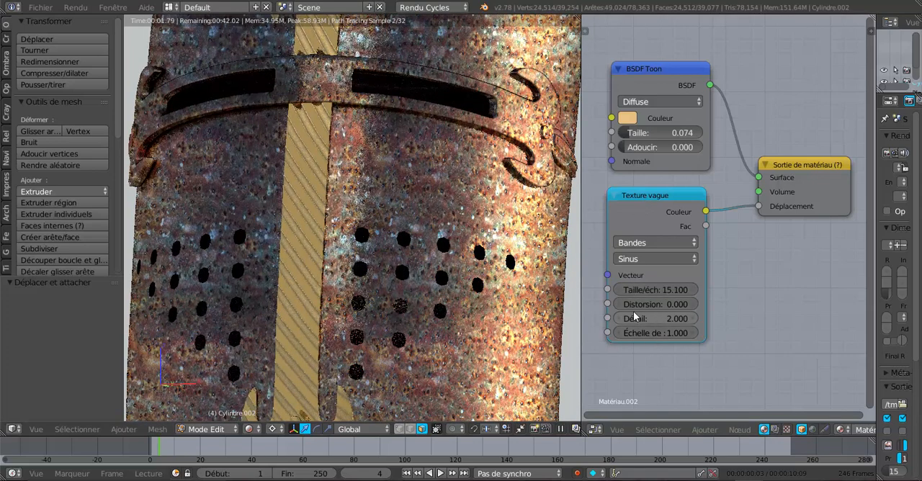
{"action": "left_click_drag", "start_coordinate": [651, 303], "coordinate": [693, 304]}
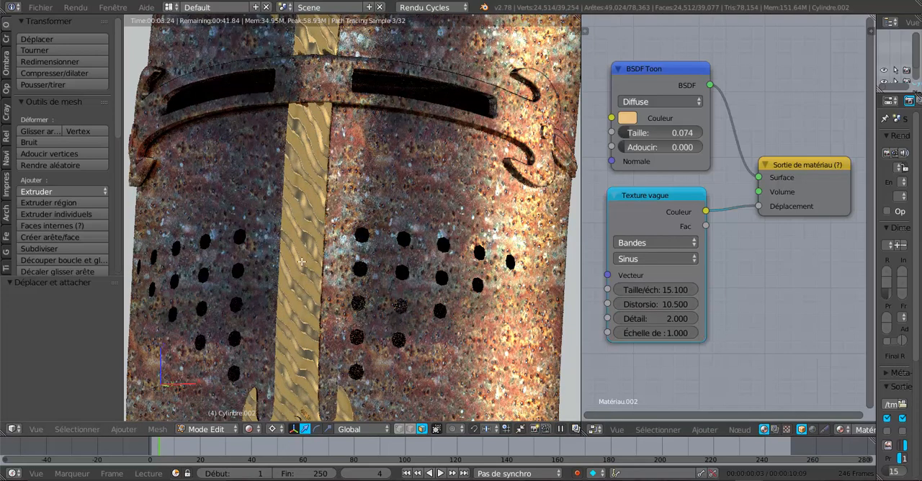
- Set the Texture vague node's detail to 16.000 and its detail scale to 6.100, checking the relief on the ornaments
{"action": "scroll", "coordinate": [330, 302], "scroll_direction": "down", "scroll_amount": 3}
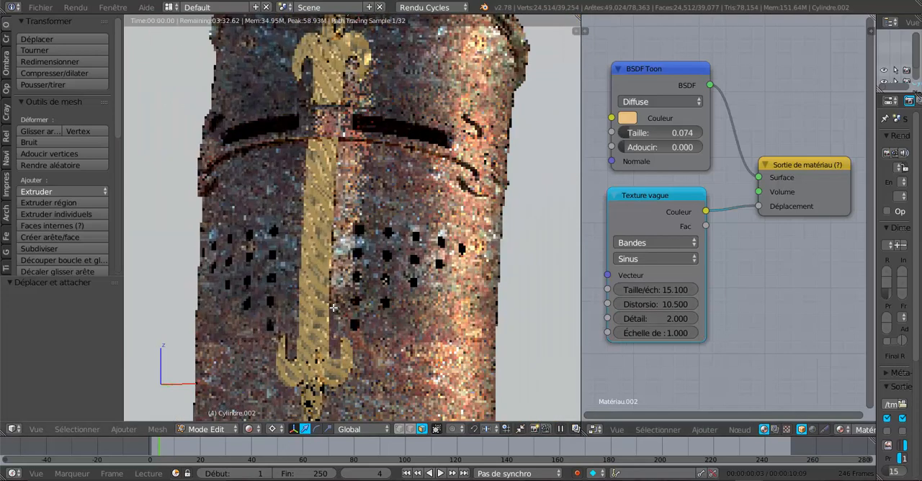
{"action": "scroll", "coordinate": [637, 351], "scroll_direction": "up", "scroll_amount": 1}
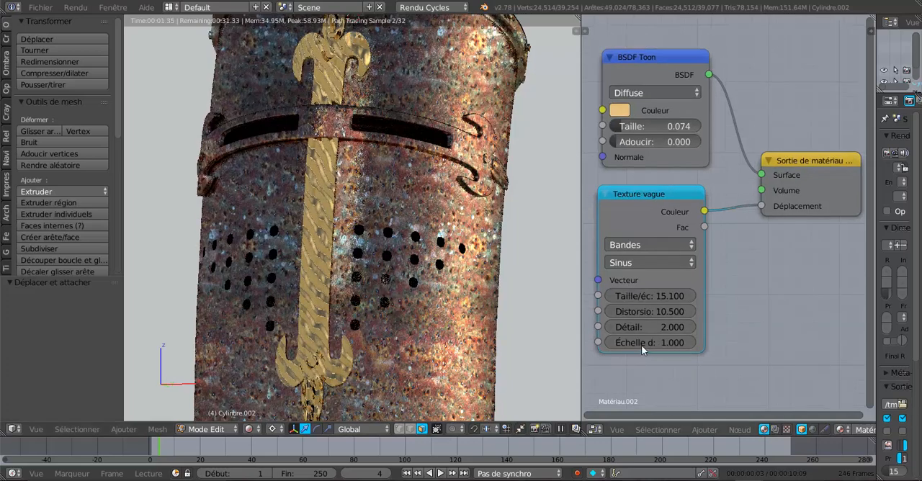
{"action": "left_click_drag", "start_coordinate": [658, 326], "coordinate": [825, 327]}
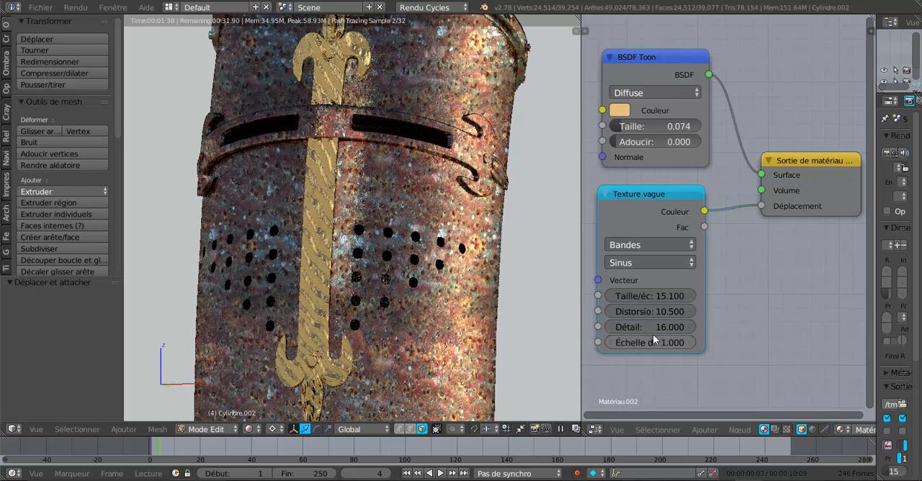
{"action": "left_click_drag", "start_coordinate": [652, 344], "coordinate": [652, 343]}
{"action": "left_click_drag", "start_coordinate": [651, 343], "coordinate": [662, 343]}
{"action": "scroll", "coordinate": [360, 302], "scroll_direction": "up", "scroll_amount": 3}
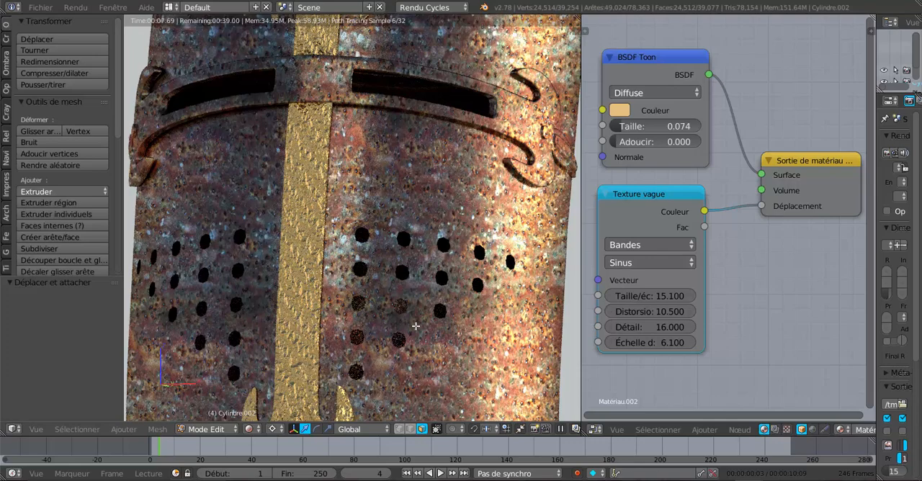
{"action": "scroll", "coordinate": [426, 331], "scroll_direction": "down", "scroll_amount": 1}
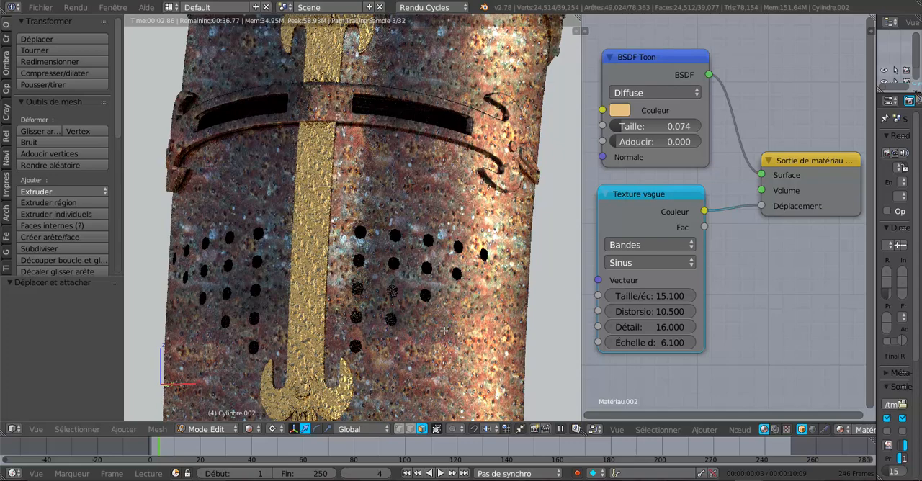
{"action": "scroll", "coordinate": [442, 332], "scroll_direction": "down", "scroll_amount": 1}
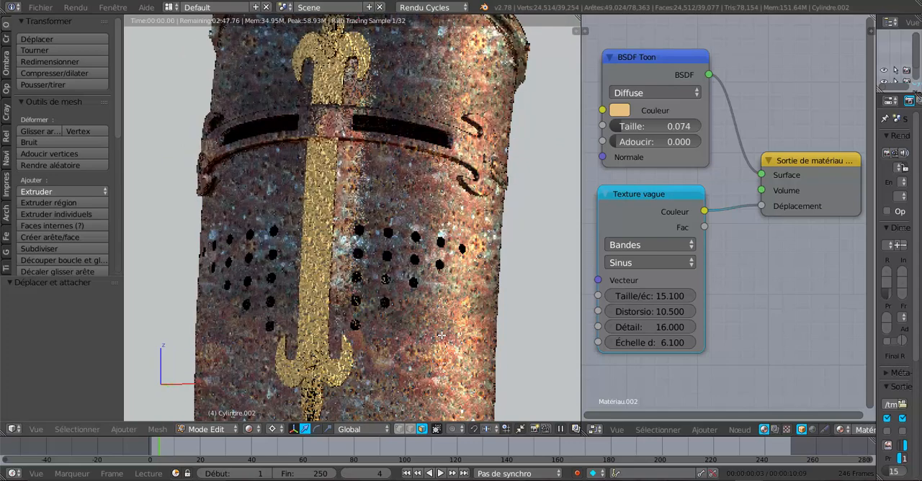
- Darken the BSDF Toon node's golden colour to R 0.595, V 0.355, B 0.113
{"action": "left_click", "coordinate": [620, 111]}
{"action": "left_click", "coordinate": [650, 206]}
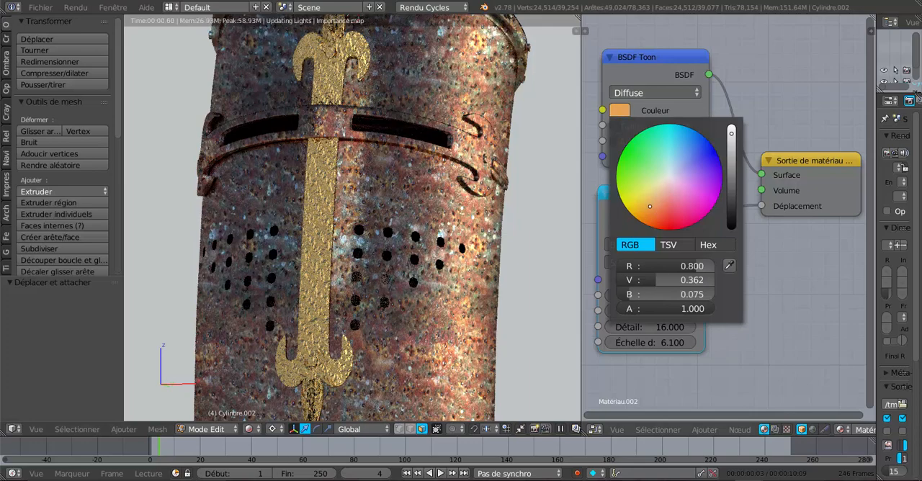
{"action": "left_click", "coordinate": [652, 201]}
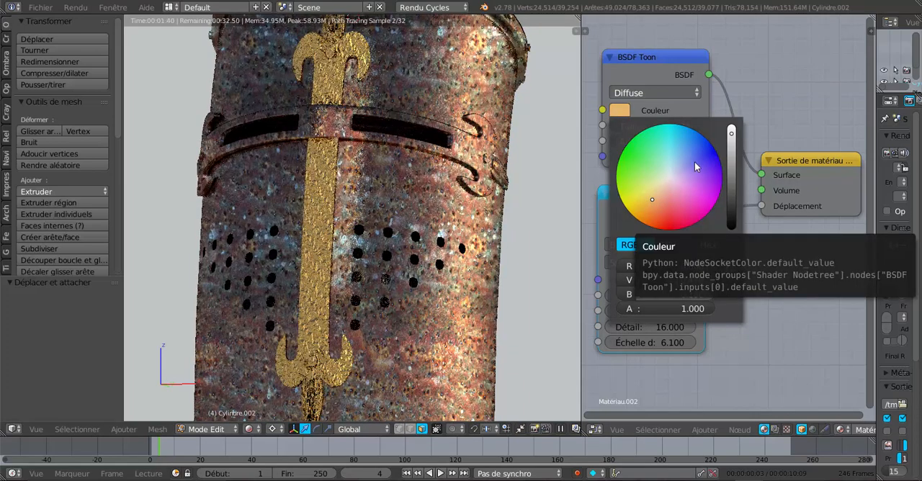
{"action": "left_click_drag", "start_coordinate": [731, 134], "coordinate": [731, 145]}
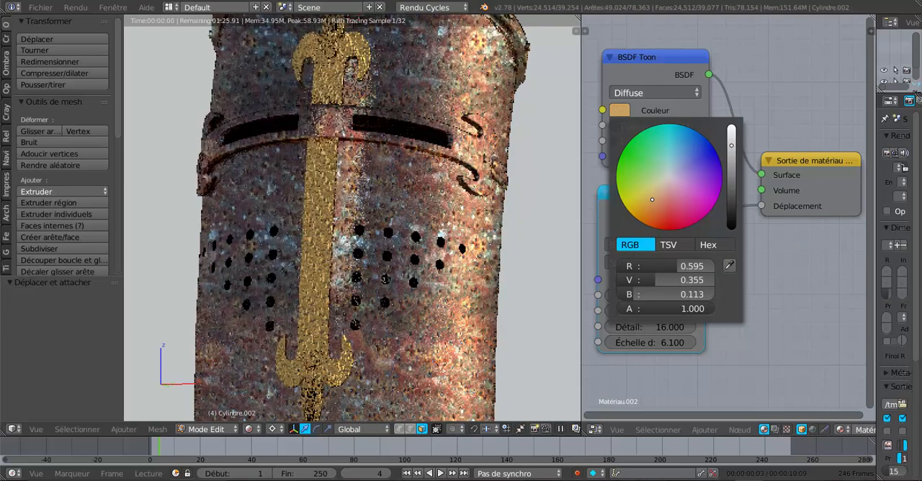
- Try the Brillant component on the BSDF Toon node with size 0.249 and smoothing 0.033, and return it to Diffuse
{"action": "left_click", "coordinate": [646, 94]}
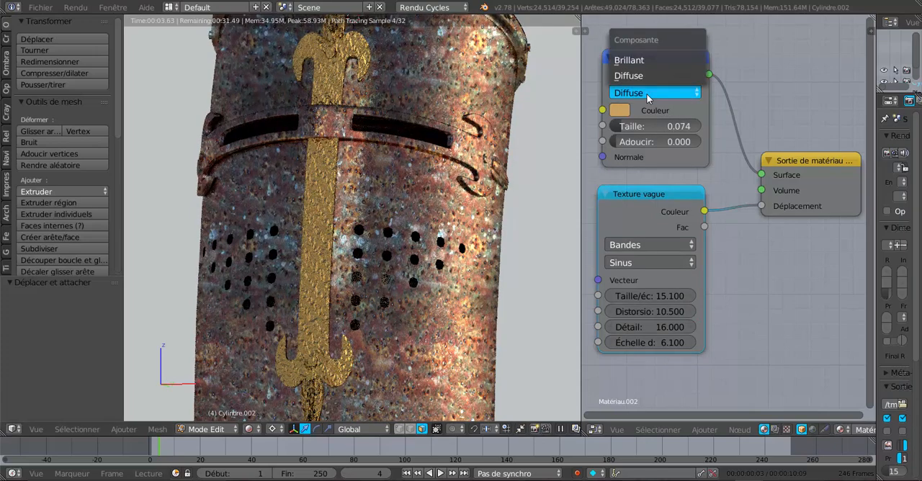
{"action": "left_click", "coordinate": [645, 61]}
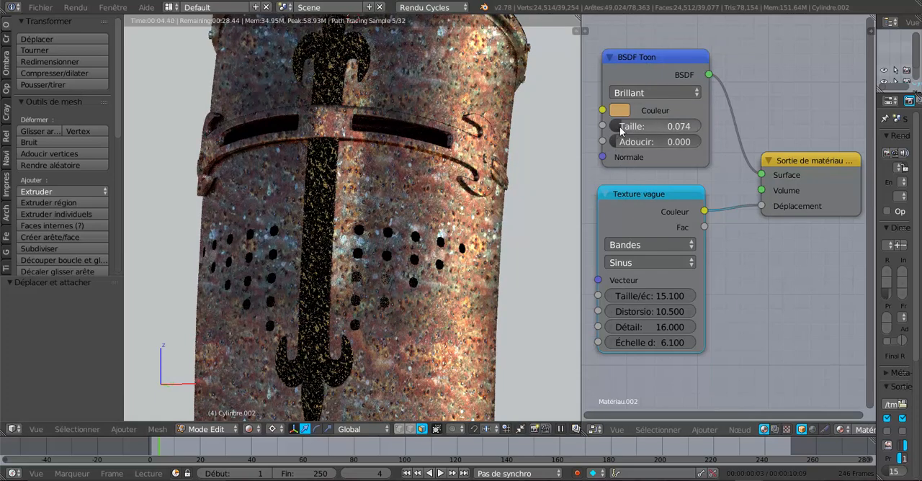
{"action": "mouse_move", "coordinate": [618, 142]}
{"action": "left_mouse_down"}
{"action": "mouse_move", "coordinate": [656, 142]}
{"action": "mouse_move", "coordinate": [657, 127]}
{"action": "mouse_move", "coordinate": [635, 127]}
{"action": "mouse_move", "coordinate": [641, 142]}
{"action": "mouse_move", "coordinate": [618, 141]}
{"action": "left_mouse_up"}
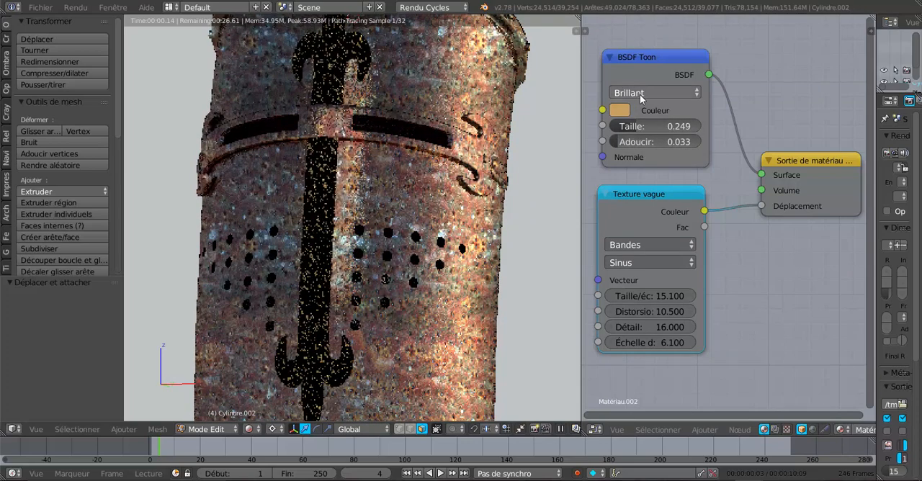
{"action": "left_click", "coordinate": [640, 94]}
{"action": "left_click", "coordinate": [637, 77]}
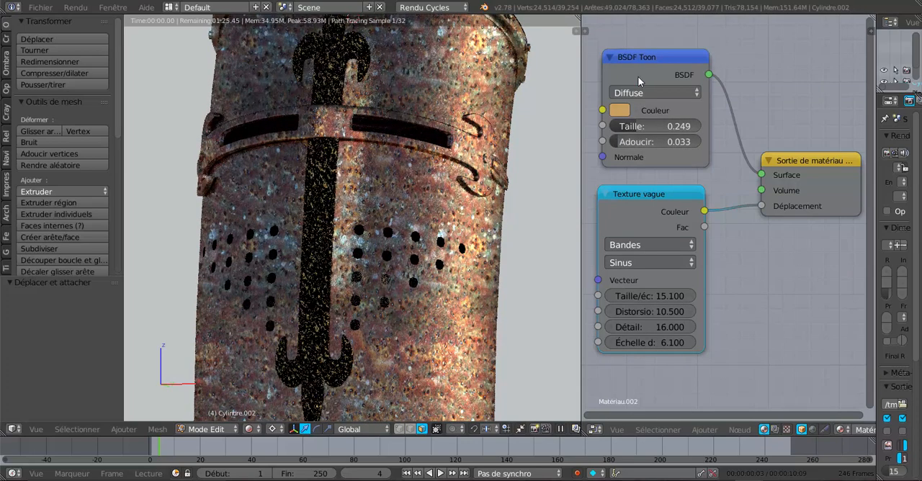
- Set the BSDF Toon node's size to 0.057 and its smoothing to 0.025, and check the ornaments from another angle
{"action": "scroll", "coordinate": [471, 233], "scroll_direction": "down", "scroll_amount": 5}
{"action": "scroll", "coordinate": [449, 274], "scroll_direction": "up", "scroll_amount": 3}
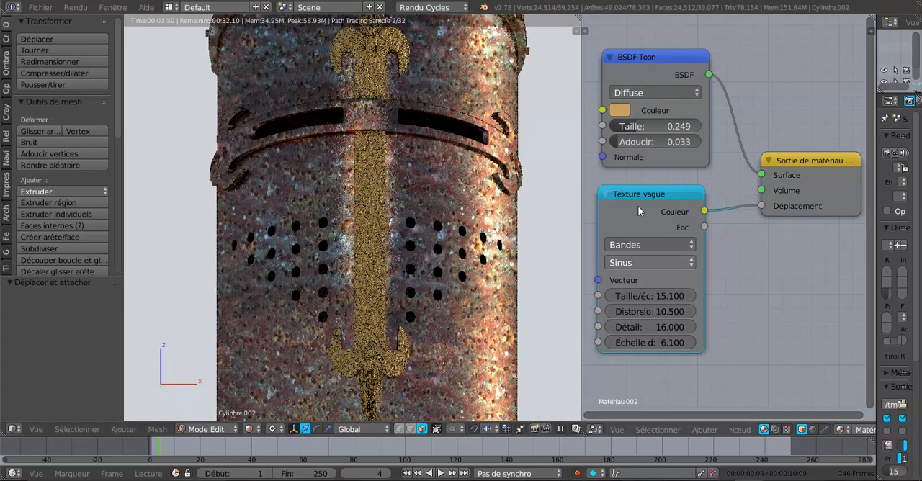
{"action": "scroll", "coordinate": [434, 309], "scroll_direction": "up", "scroll_amount": 2}
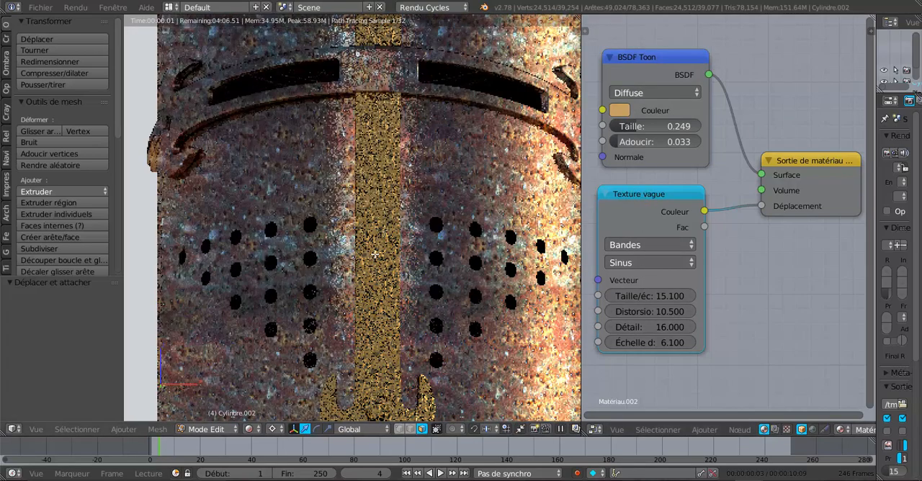
{"action": "left_click_drag", "start_coordinate": [652, 142], "coordinate": [621, 126]}
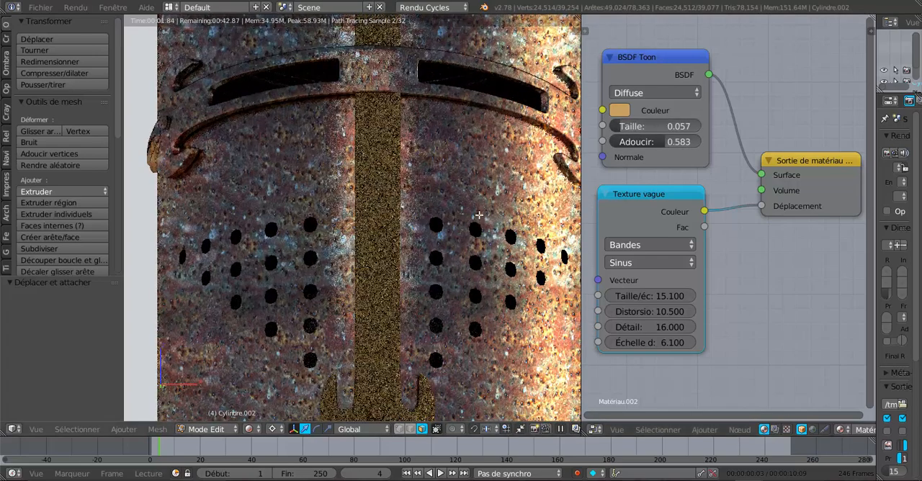
{"action": "middle_click_drag", "start_coordinate": [489, 270], "coordinate": [664, 147]}
{"action": "left_click_drag", "start_coordinate": [664, 148], "coordinate": [614, 147]}
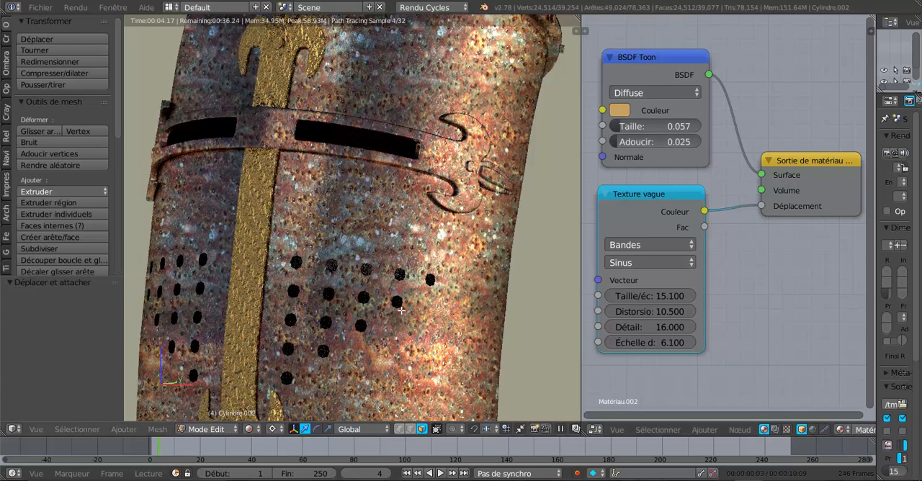
{"action": "scroll", "coordinate": [391, 302], "scroll_direction": "down", "scroll_amount": 1}
{"action": "middle_click_drag", "start_coordinate": [392, 302], "coordinate": [408, 290]}
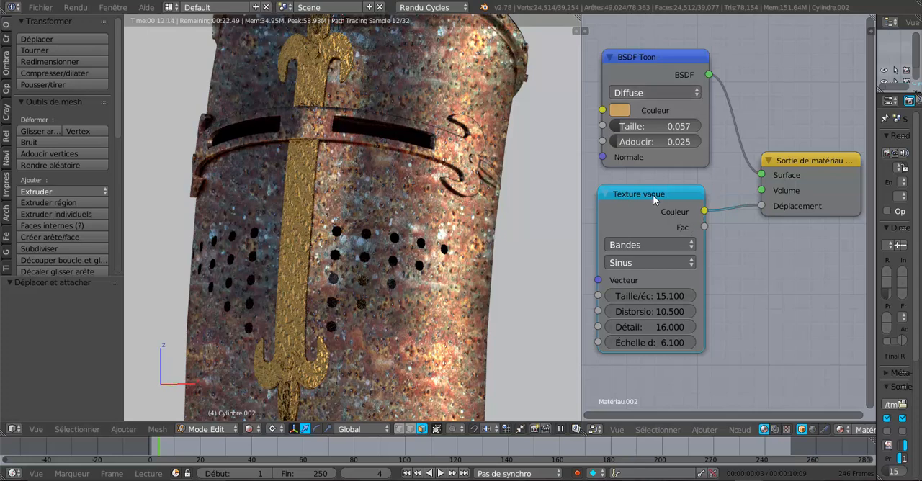
- Disconnect the Texture vague node from the material output's Déplacement and delete the node
{"action": "left_click_drag", "start_coordinate": [652, 194], "coordinate": [648, 203]}
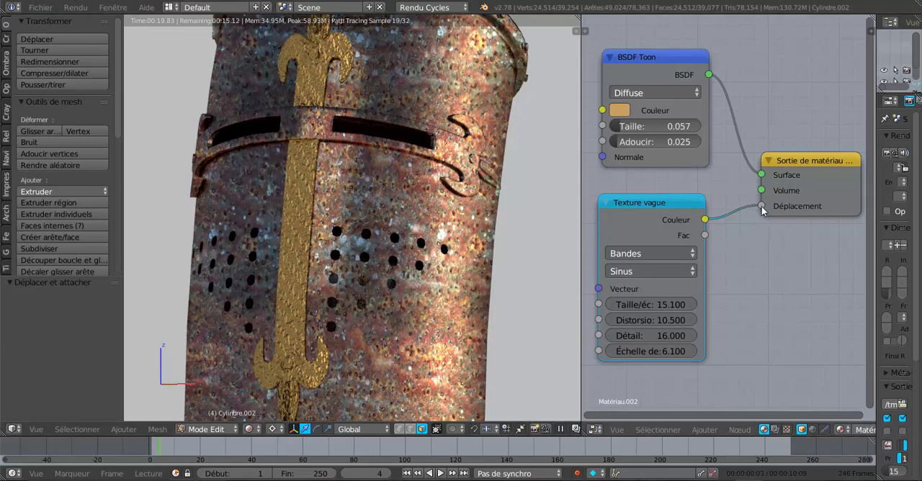
{"action": "left_click_drag", "start_coordinate": [763, 207], "coordinate": [745, 287]}
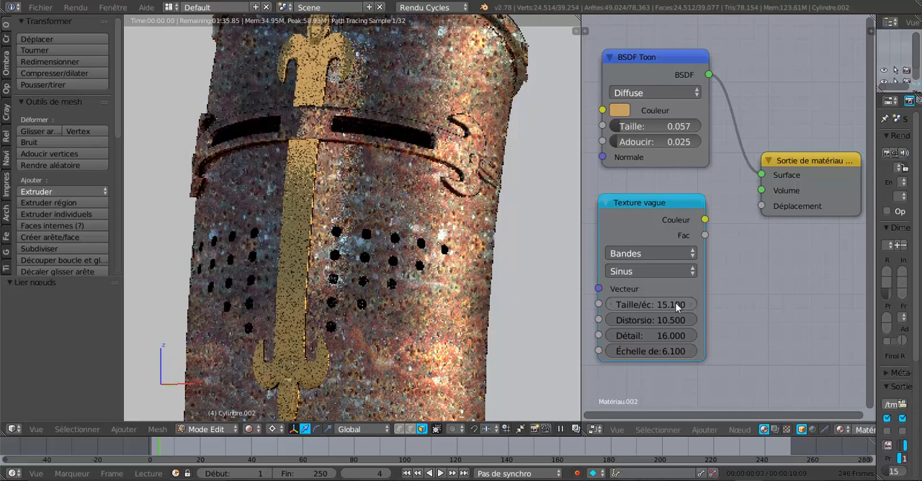
{"action": "left_click", "coordinate": [630, 208]}
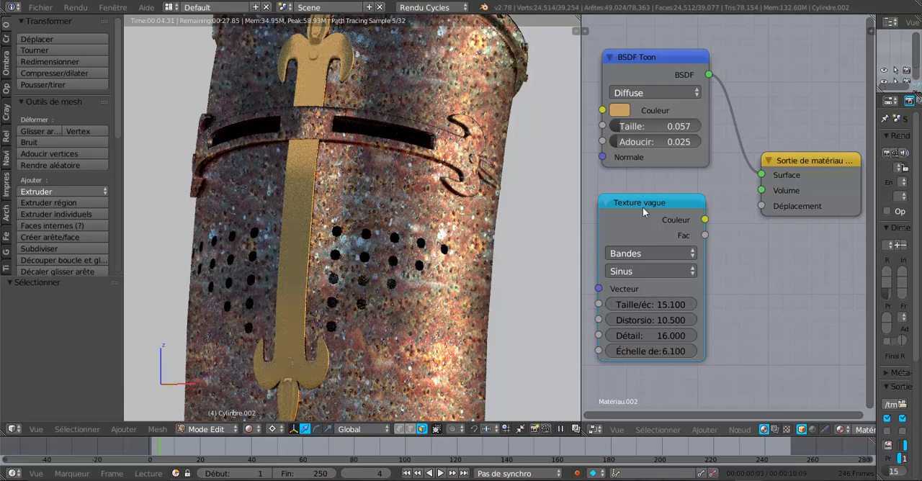
{"action": "key", "text": "x"}
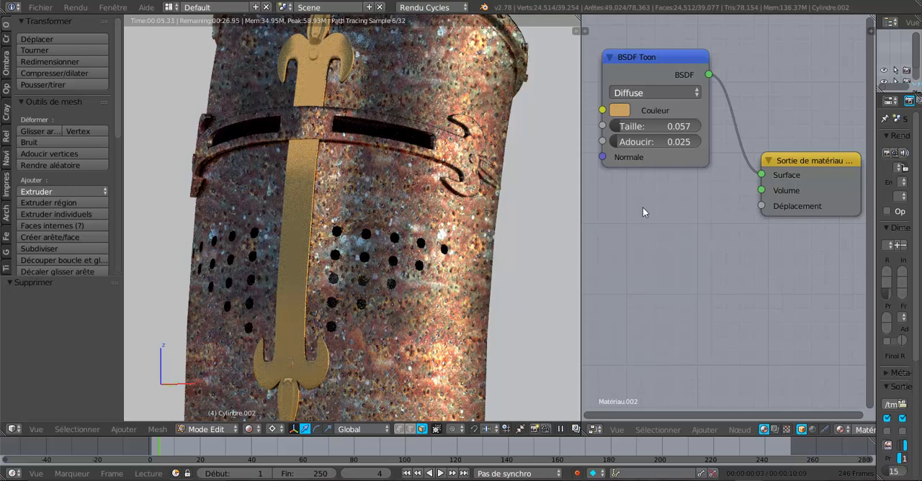
- Add a Texture voronoï node below the BSDF Toon node and connect its Couleur output to the material output's Déplacement
{"action": "left_click", "coordinate": [702, 429]}
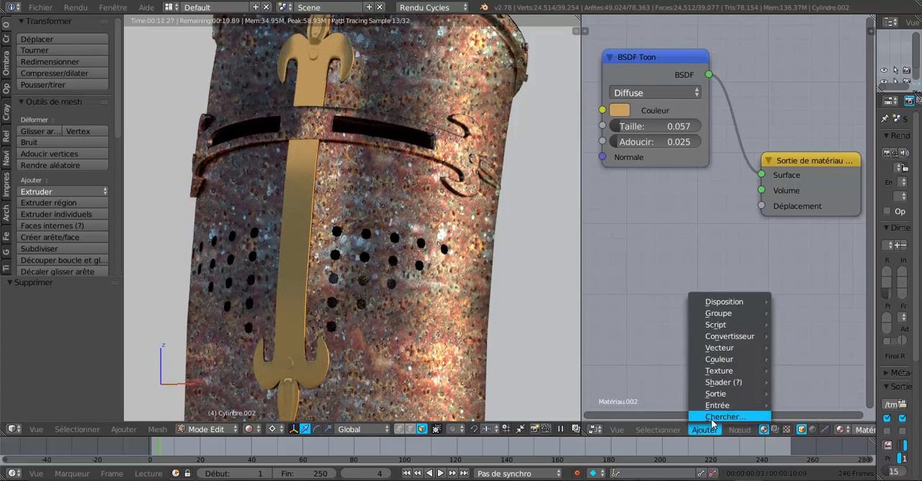
{"action": "mouse_move", "coordinate": [717, 408]}
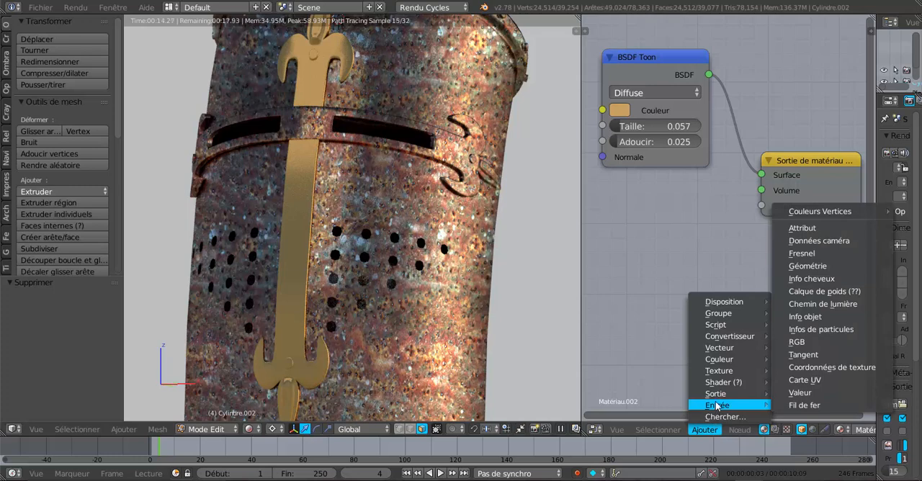
{"action": "mouse_move", "coordinate": [718, 375]}
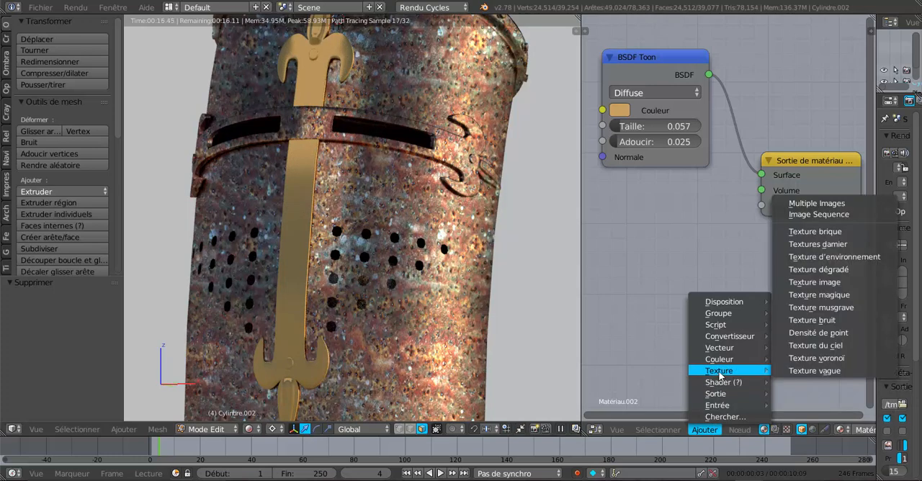
{"action": "left_click", "coordinate": [813, 358]}
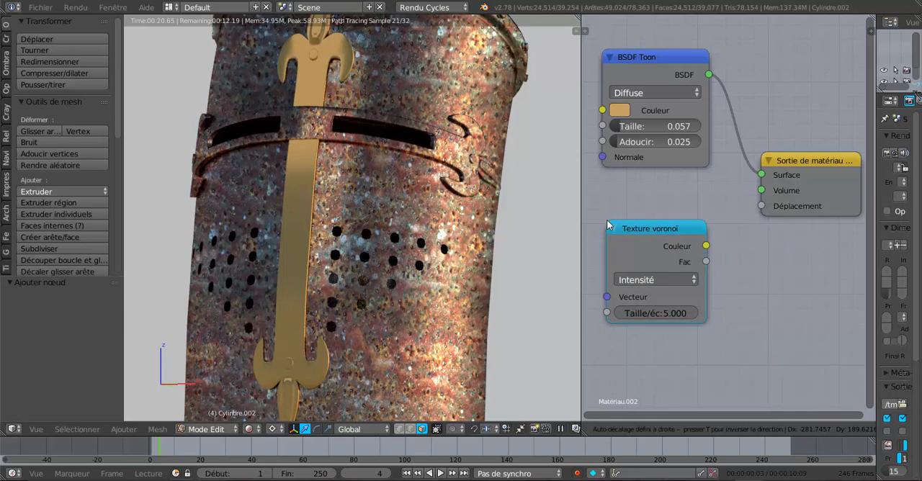
{"action": "left_click", "coordinate": [691, 239]}
{"action": "left_click_drag", "start_coordinate": [705, 246], "coordinate": [761, 207]}
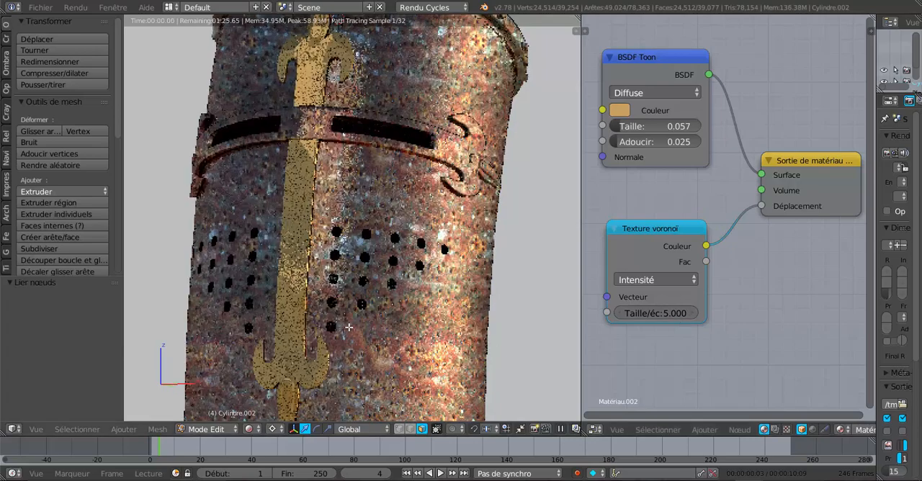
- Set the Texture voronoï node's coloration to Cellules and inspect the effect on the ornaments
{"action": "scroll", "coordinate": [407, 320], "scroll_direction": "up", "scroll_amount": 5}
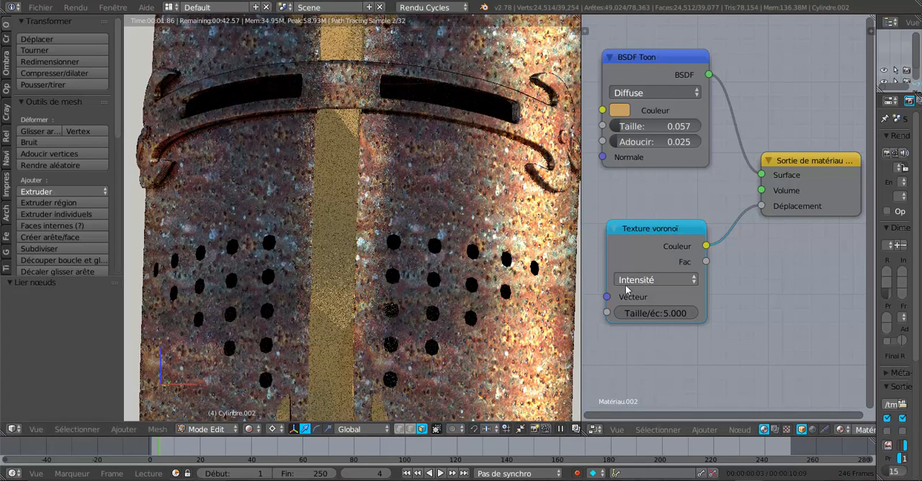
{"action": "scroll", "coordinate": [488, 304], "scroll_direction": "down", "scroll_amount": 1}
{"action": "left_click", "coordinate": [659, 279]}
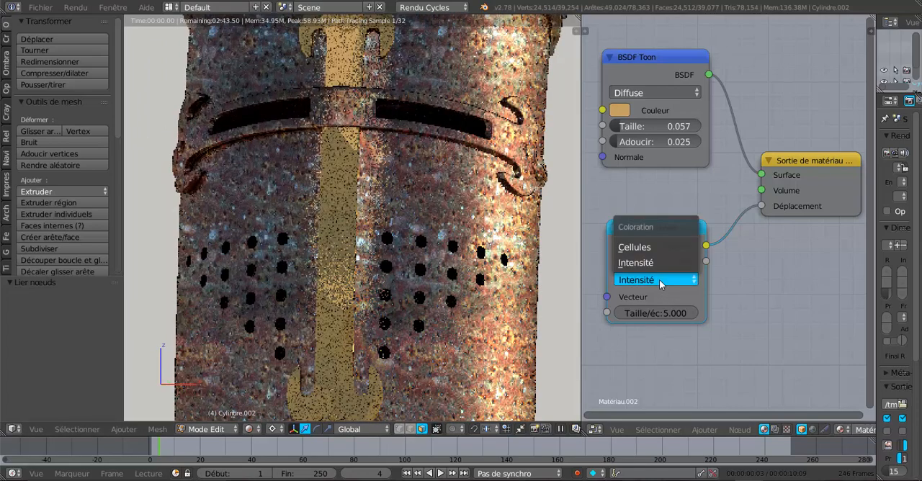
{"action": "left_click", "coordinate": [649, 247]}
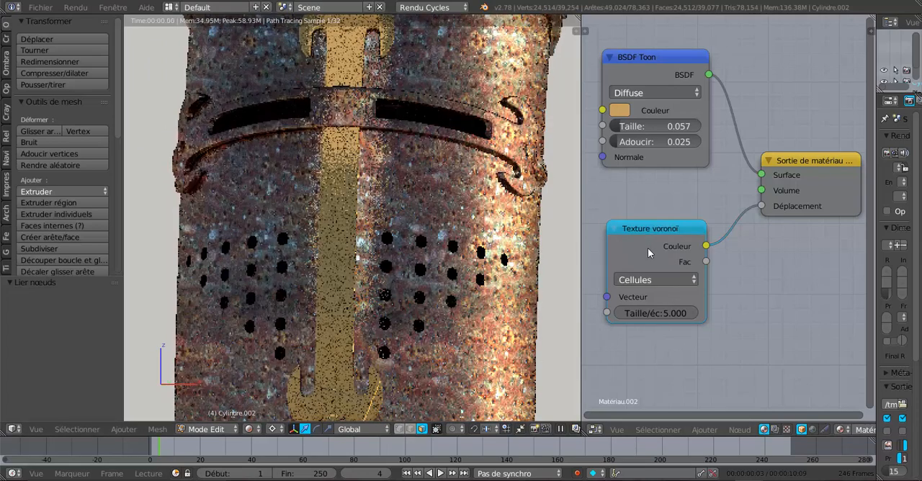
{"action": "scroll", "coordinate": [419, 330], "scroll_direction": "down", "scroll_amount": 1}
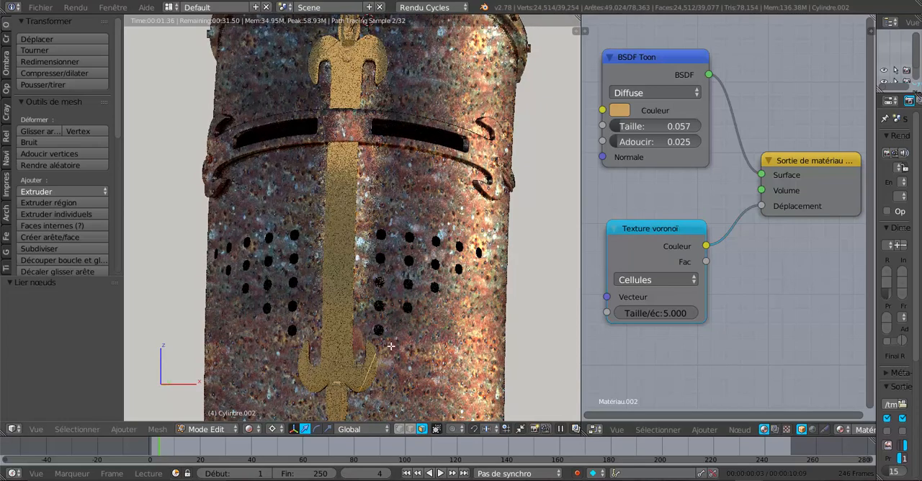
{"action": "middle_click_drag", "start_coordinate": [392, 347], "coordinate": [364, 347]}
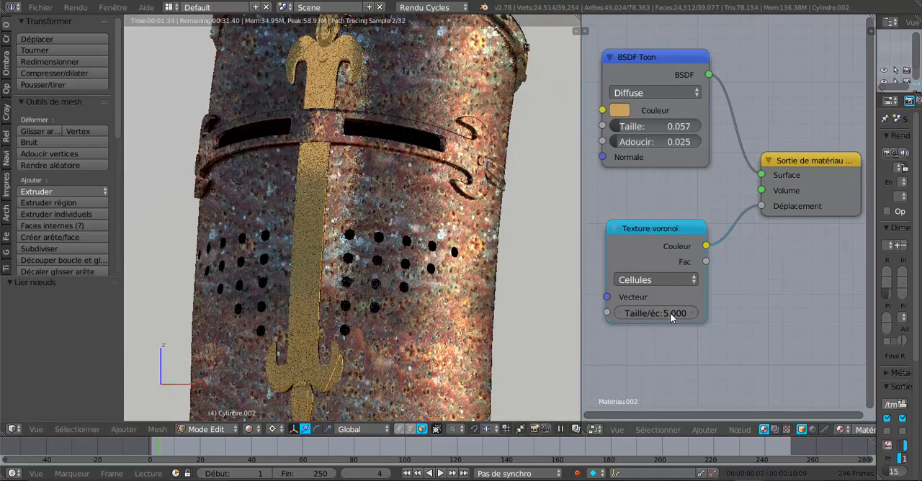
- Set the Texture voronoï node's scale to 0.400 and its coloration to Intensité, and check the effect on the ornaments
{"action": "left_click_drag", "start_coordinate": [666, 313], "coordinate": [691, 313]}
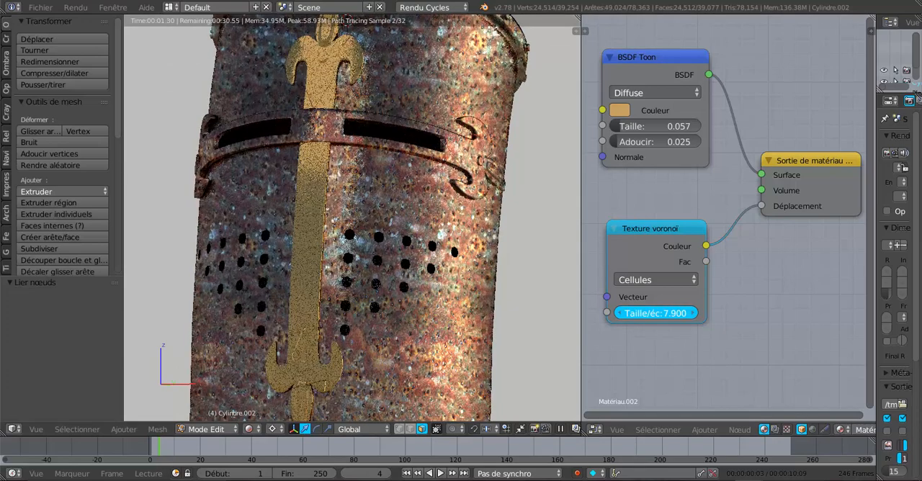
{"action": "left_click_drag", "start_coordinate": [666, 313], "coordinate": [685, 313]}
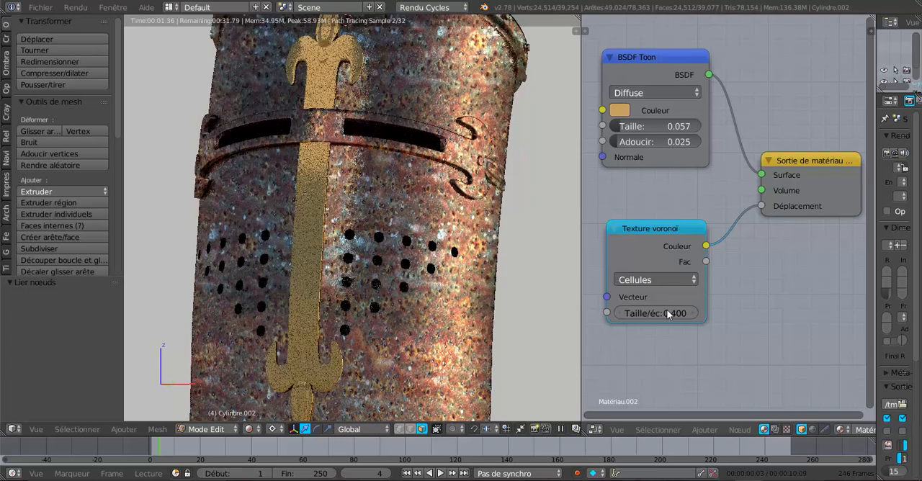
{"action": "left_click", "coordinate": [655, 280]}
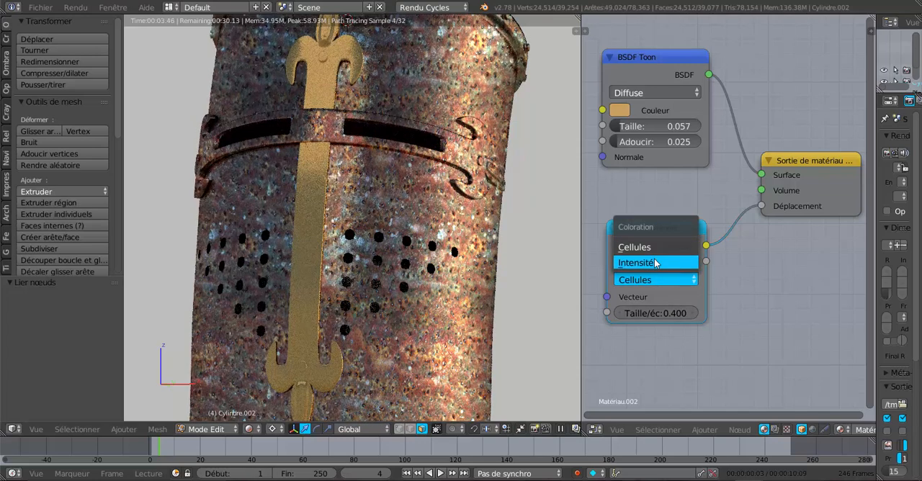
{"action": "left_click", "coordinate": [655, 262]}
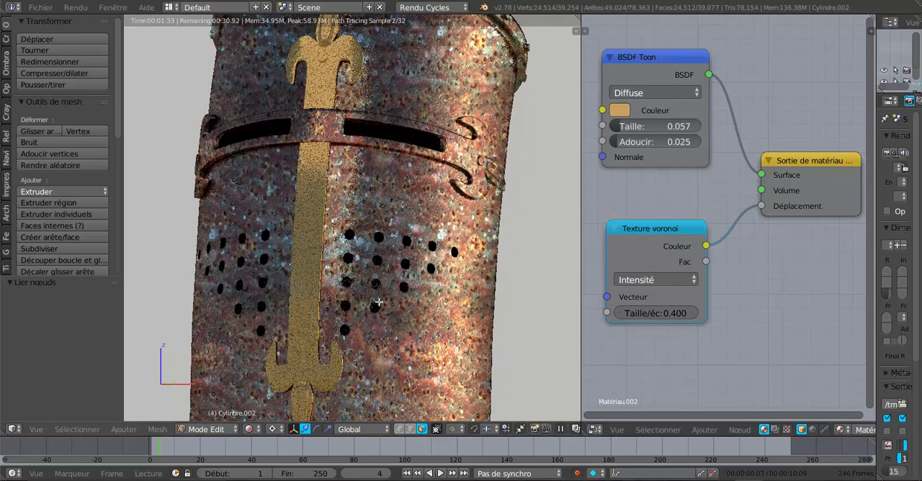
{"action": "scroll", "coordinate": [378, 303], "scroll_direction": "up", "scroll_amount": 2}
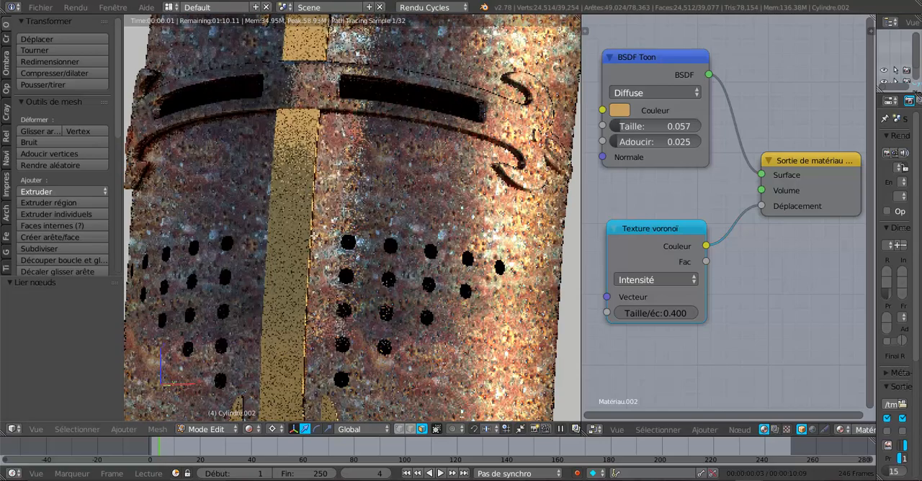
{"action": "scroll", "coordinate": [418, 297], "scroll_direction": "down", "scroll_amount": 3}
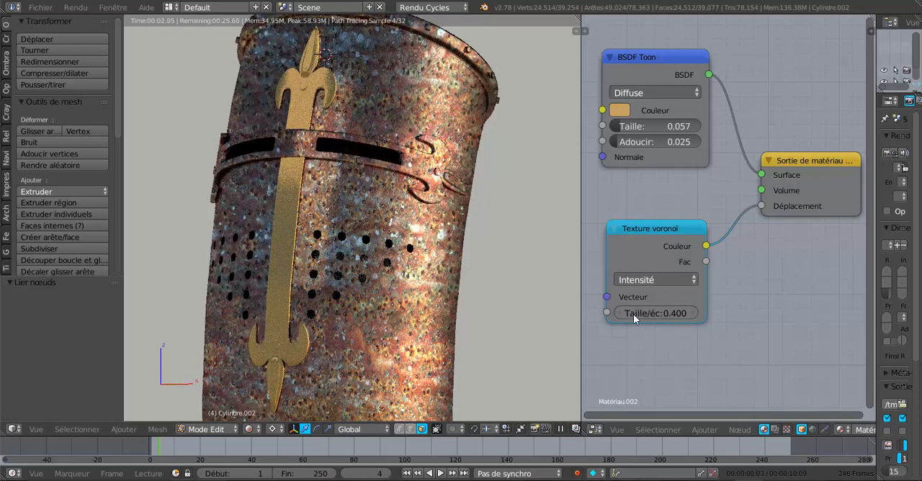
- Switch the Texture voronoï node's coloration back to Cellules
{"action": "left_click", "coordinate": [656, 314]}
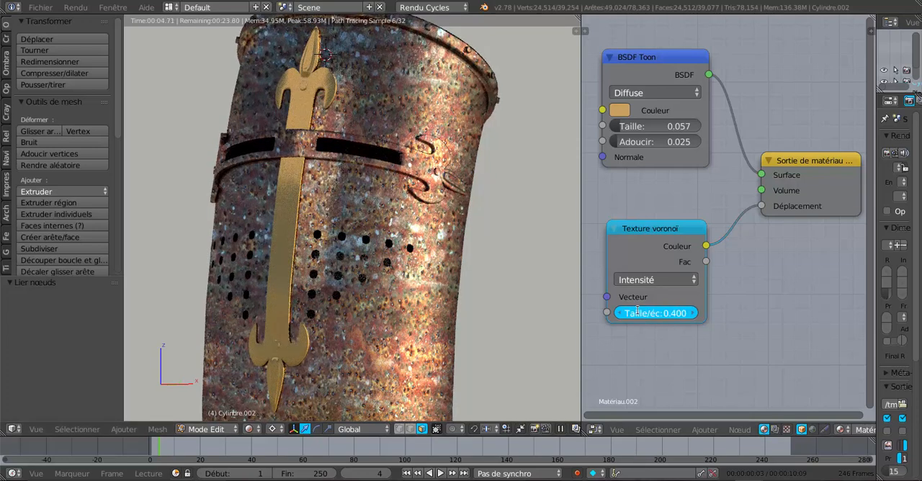
{"action": "left_click", "coordinate": [639, 280]}
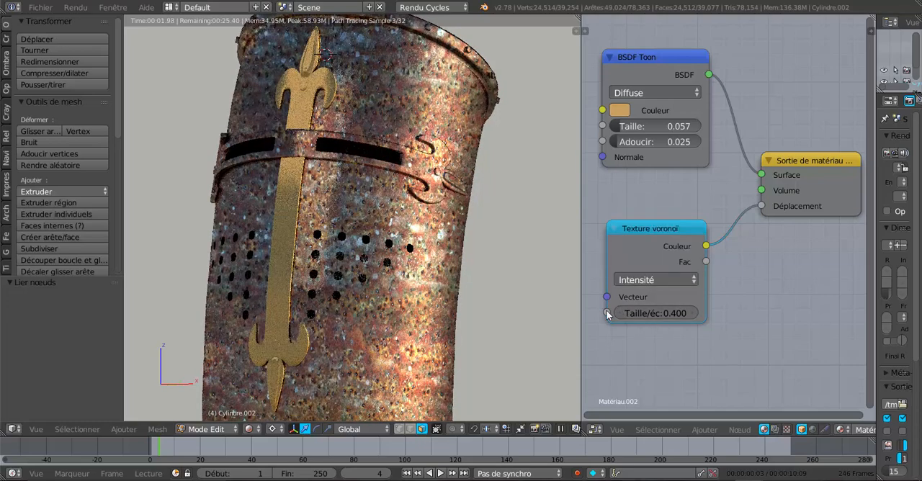
{"action": "left_click", "coordinate": [637, 280]}
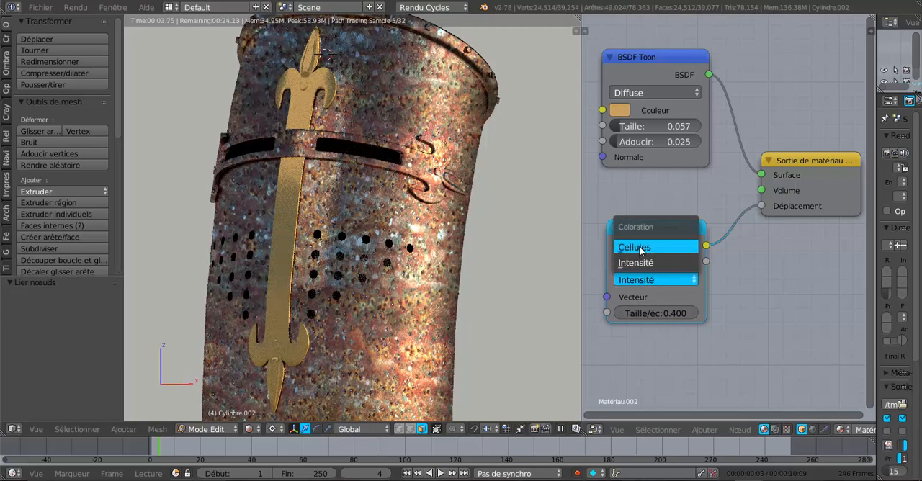
{"action": "left_click", "coordinate": [639, 246]}
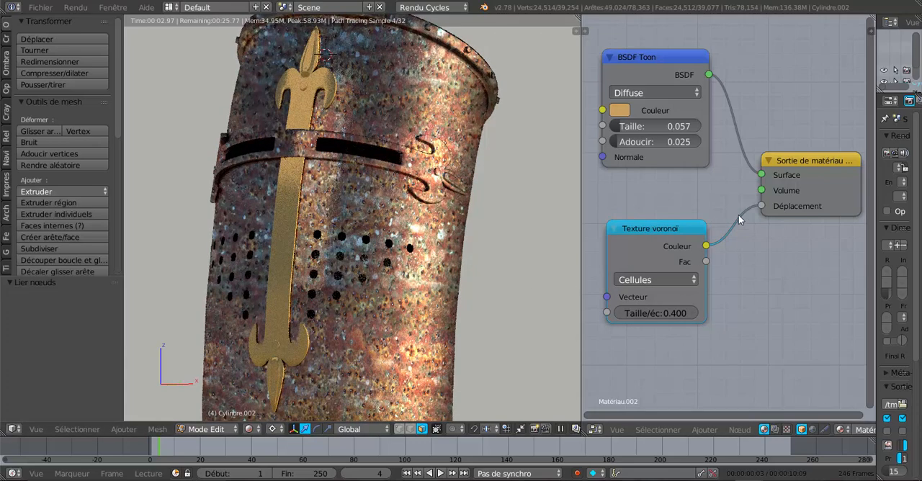
- Disconnect the Texture voronoï node from the material output's Déplacement and delete the node
{"action": "left_click_drag", "start_coordinate": [762, 206], "coordinate": [654, 239]}
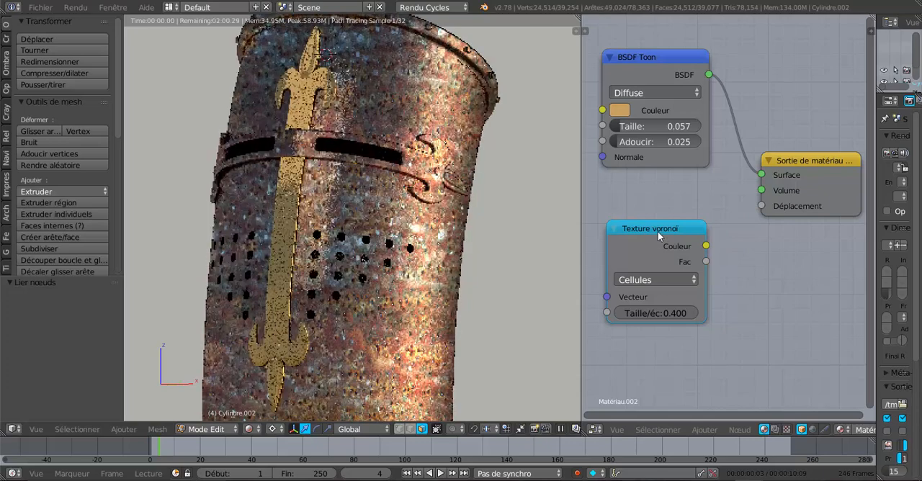
{"action": "left_click", "coordinate": [658, 231]}
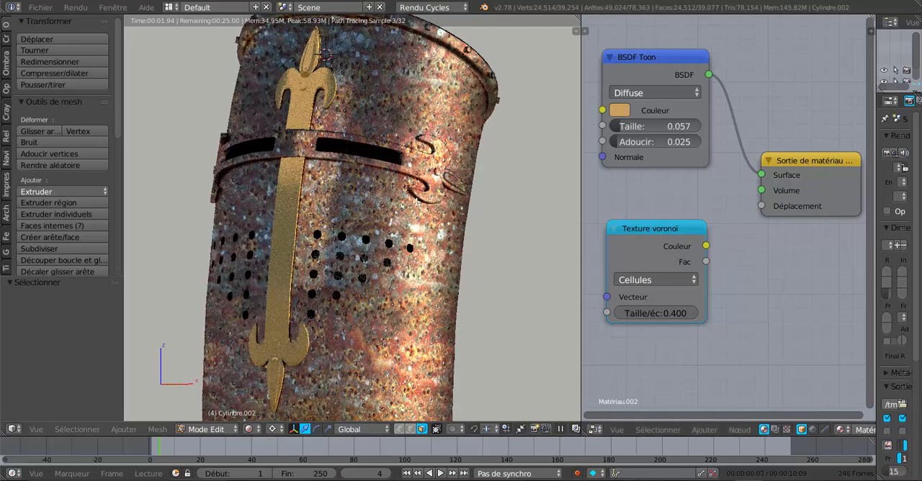
{"action": "key", "text": "x"}
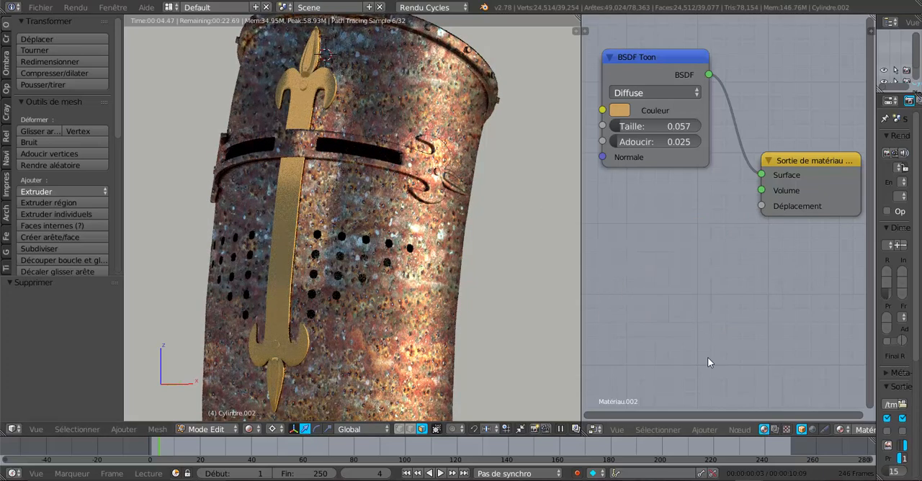
- Add a Texture bruit node below the BSDF Toon node and connect its Couleur output to the material output's Déplacement
{"action": "left_click", "coordinate": [697, 431]}
{"action": "mouse_move", "coordinate": [716, 407]}
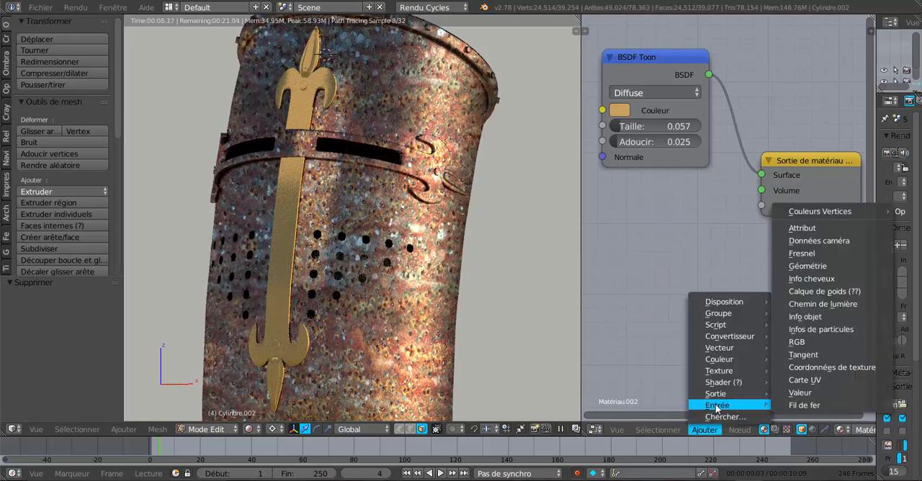
{"action": "mouse_move", "coordinate": [719, 384]}
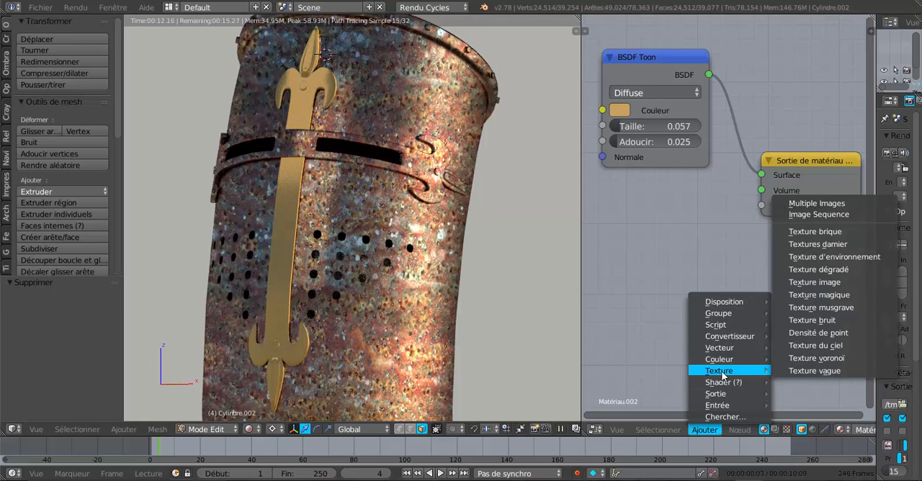
{"action": "left_click", "coordinate": [815, 321]}
{"action": "left_click", "coordinate": [620, 225]}
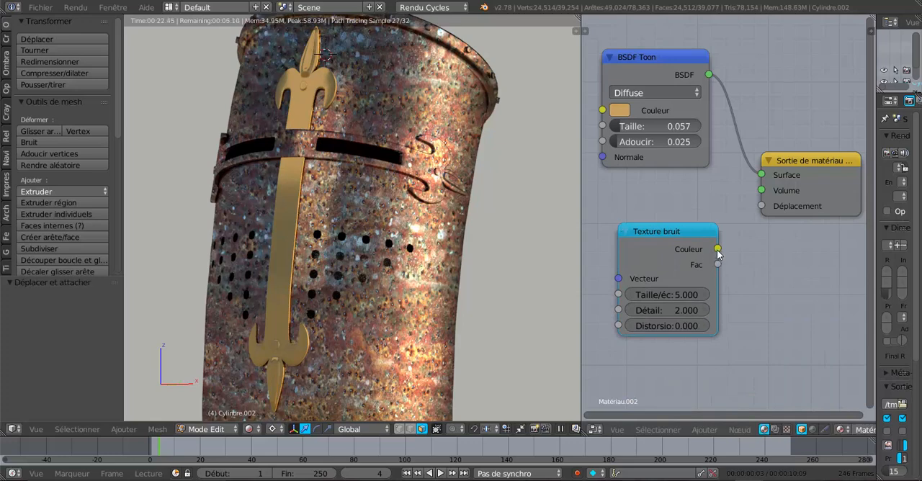
{"action": "left_click_drag", "start_coordinate": [717, 249], "coordinate": [745, 230]}
{"action": "left_click_drag", "start_coordinate": [756, 220], "coordinate": [760, 207]}
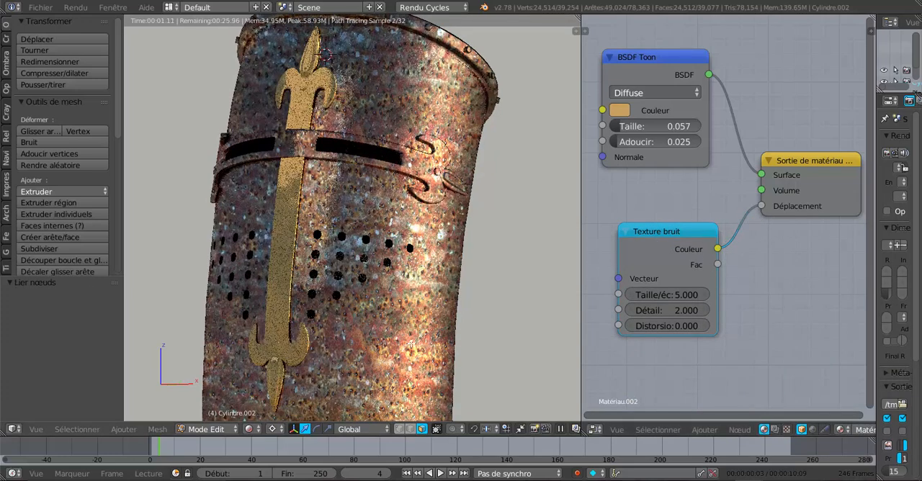
- Inspect the noise relief on the ornaments up close and set the Texture bruit node's scale to 9.000
{"action": "middle_click_drag", "start_coordinate": [375, 337], "coordinate": [454, 331]}
{"action": "scroll", "coordinate": [454, 331], "scroll_direction": "up", "scroll_amount": 4}
{"action": "scroll", "coordinate": [453, 332], "scroll_direction": "down", "scroll_amount": 4}
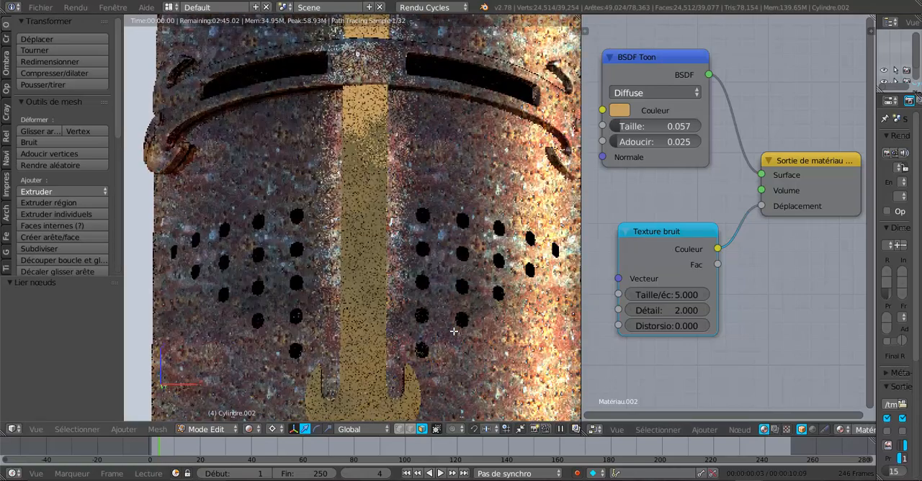
{"action": "scroll", "coordinate": [432, 340], "scroll_direction": "up", "scroll_amount": 3}
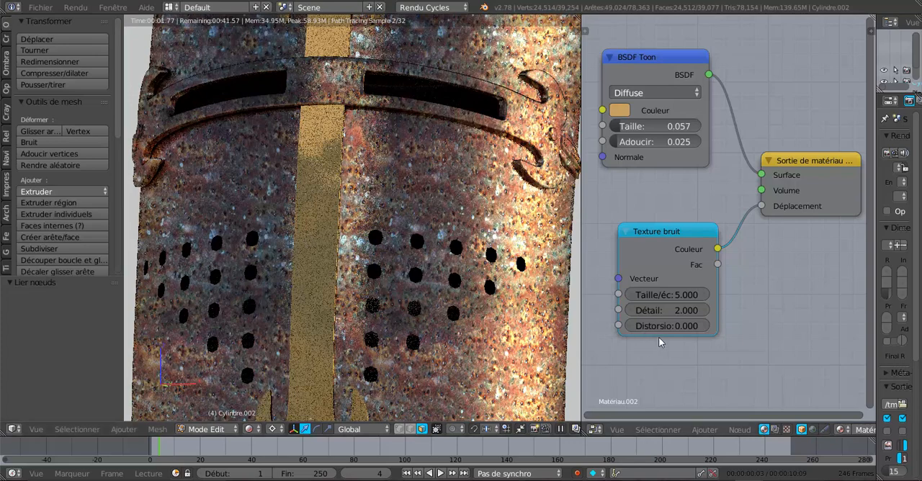
{"action": "left_click", "coordinate": [681, 295]}
{"action": "left_click_drag", "start_coordinate": [680, 295], "coordinate": [661, 326]}
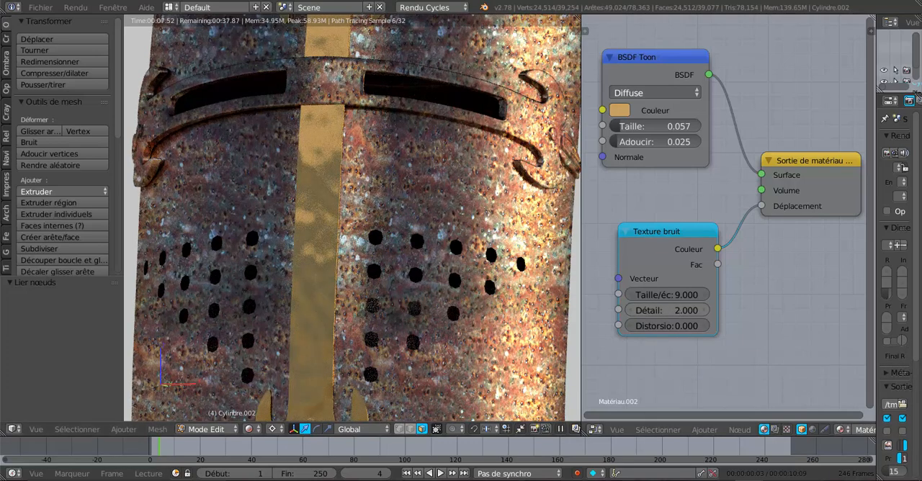
- Set the Texture bruit node's detail to 5.000 and check the ornaments from another angle
{"action": "left_click_drag", "start_coordinate": [676, 309], "coordinate": [689, 309]}
{"action": "scroll", "coordinate": [483, 311], "scroll_direction": "down", "scroll_amount": 1}
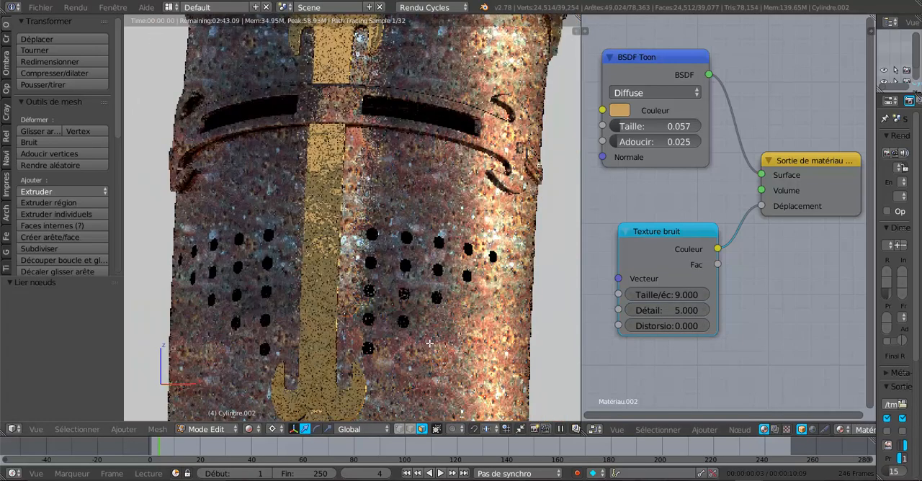
{"action": "middle_click_drag", "start_coordinate": [471, 328], "coordinate": [419, 344]}
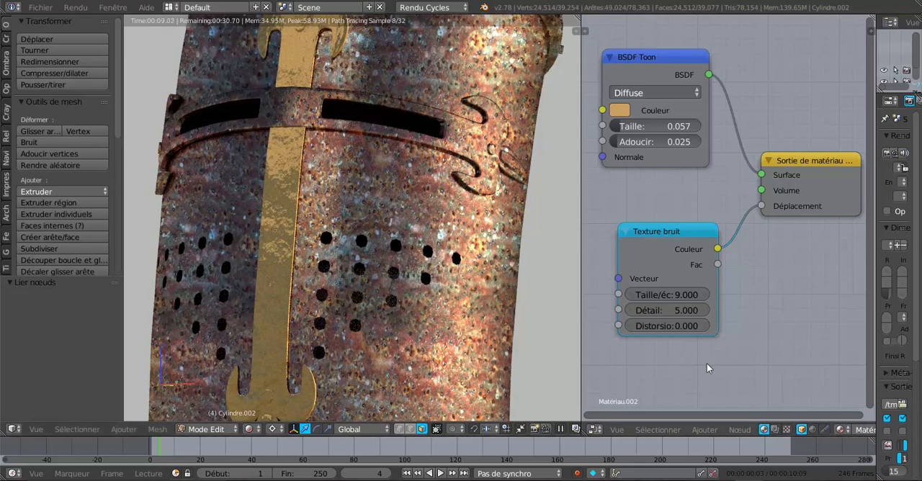
- Set the Texture bruit node's distortion to 3.300 and check the effect on the whole helmet
{"action": "left_click_drag", "start_coordinate": [681, 326], "coordinate": [720, 325]}
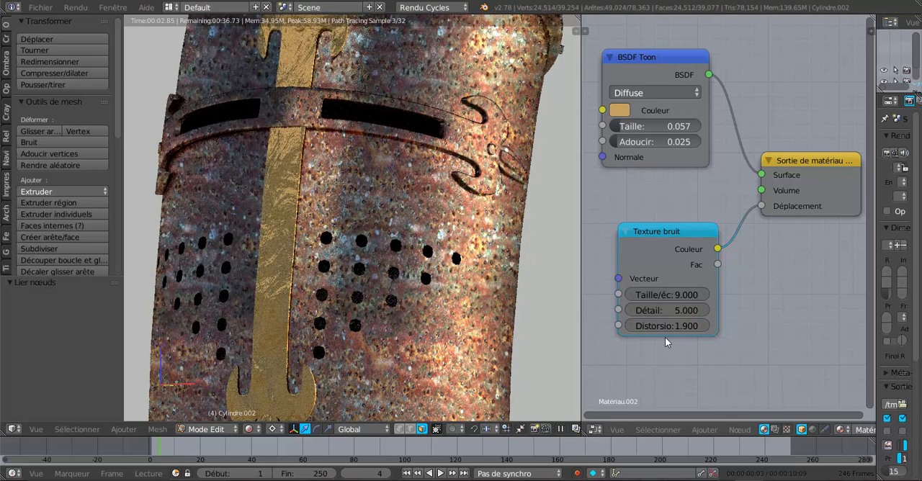
{"action": "left_click_drag", "start_coordinate": [669, 325], "coordinate": [698, 325]}
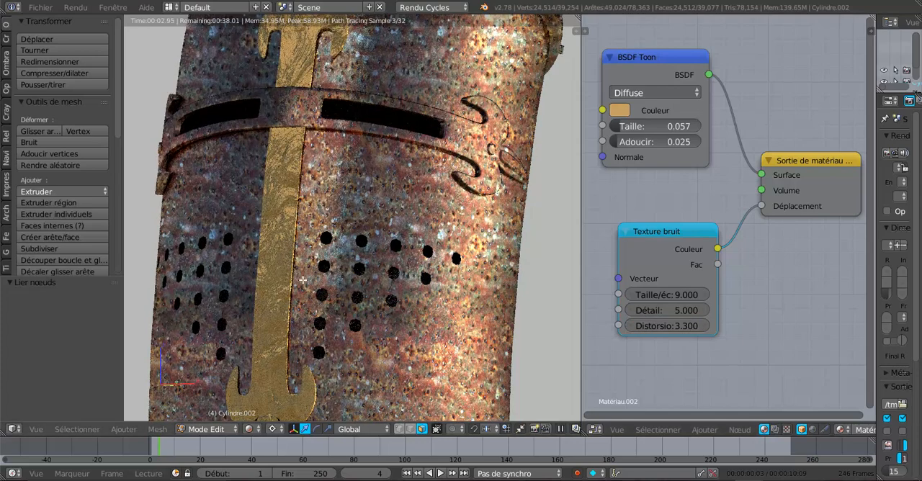
{"action": "scroll", "coordinate": [302, 280], "scroll_direction": "down", "scroll_amount": 3}
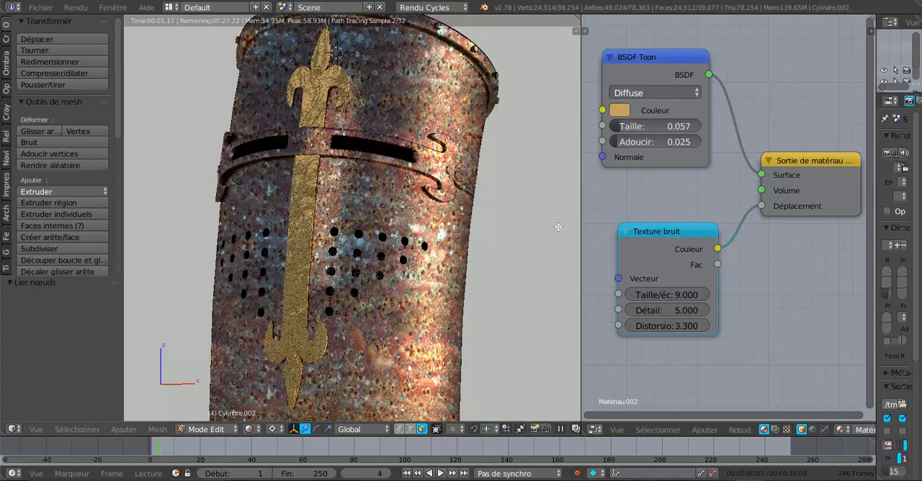
- Widen the 3D view, move the Texture bruit node slightly up, and view the helmet from another angle
{"action": "left_click_drag", "start_coordinate": [590, 225], "coordinate": [620, 224]}
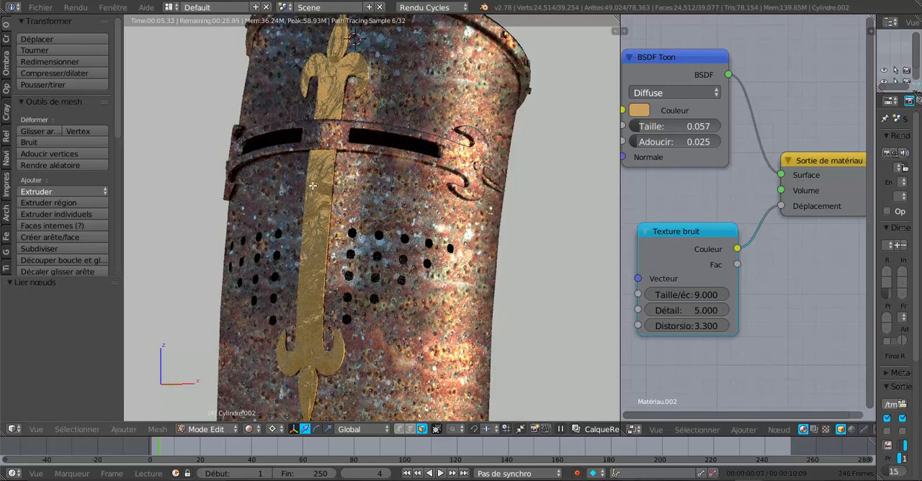
{"action": "mouse_move", "coordinate": [688, 234]}
{"action": "left_mouse_down"}
{"action": "mouse_move", "coordinate": [656, 244]}
{"action": "mouse_move", "coordinate": [689, 218]}
{"action": "left_mouse_up"}
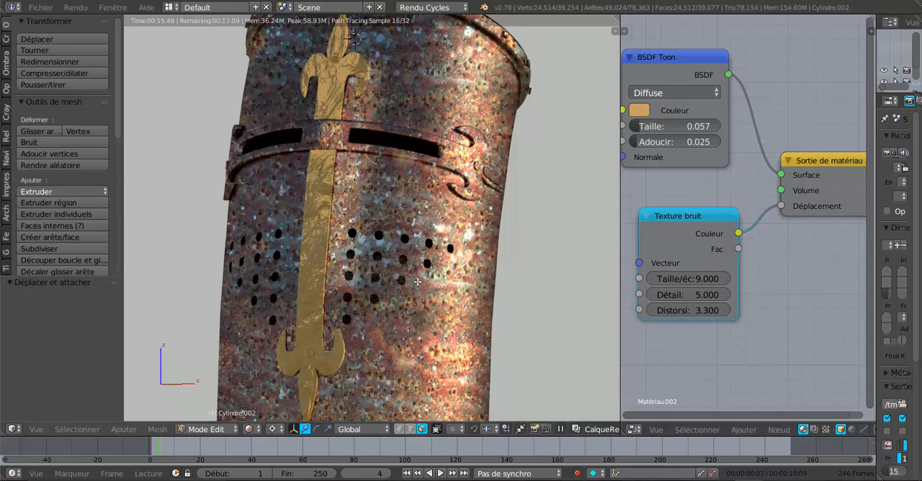
{"action": "middle_click_drag", "start_coordinate": [399, 289], "coordinate": [388, 292]}
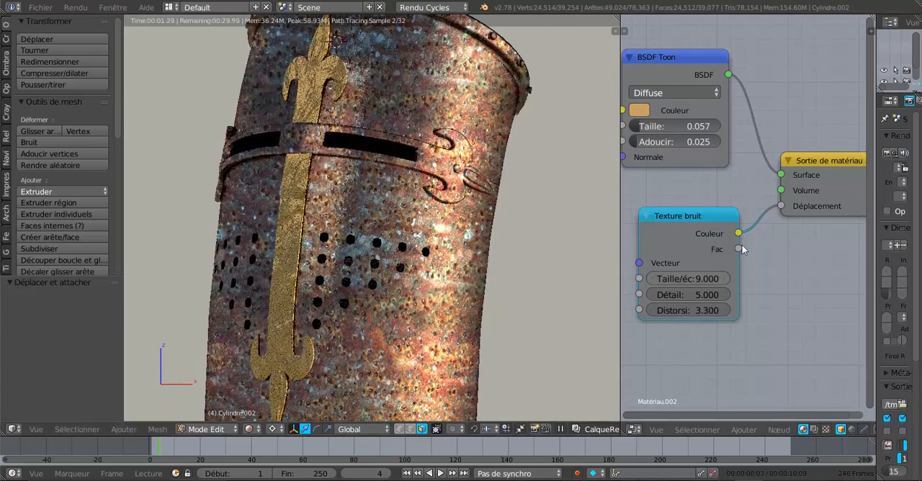
- Disconnect the Texture bruit node from the material output's Déplacement and delete the node
{"action": "left_click_drag", "start_coordinate": [699, 217], "coordinate": [677, 233]}
{"action": "left_click_drag", "start_coordinate": [779, 207], "coordinate": [724, 243]}
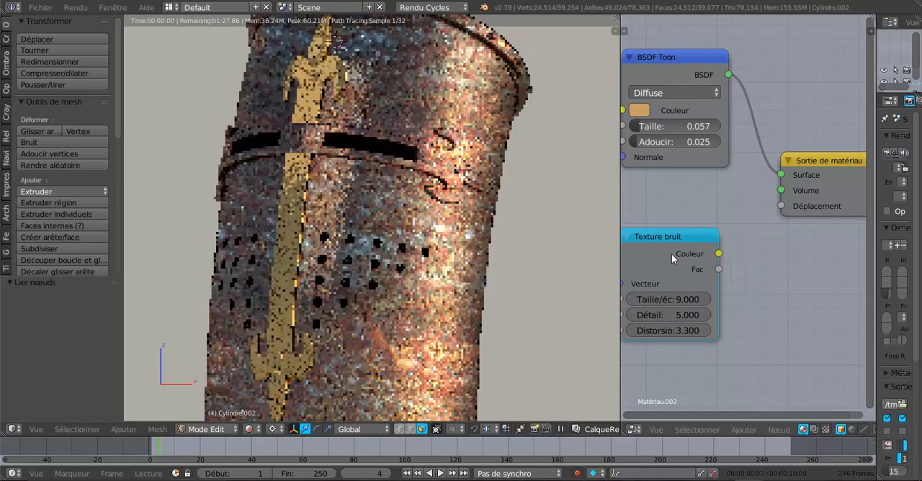
{"action": "key", "text": "x"}
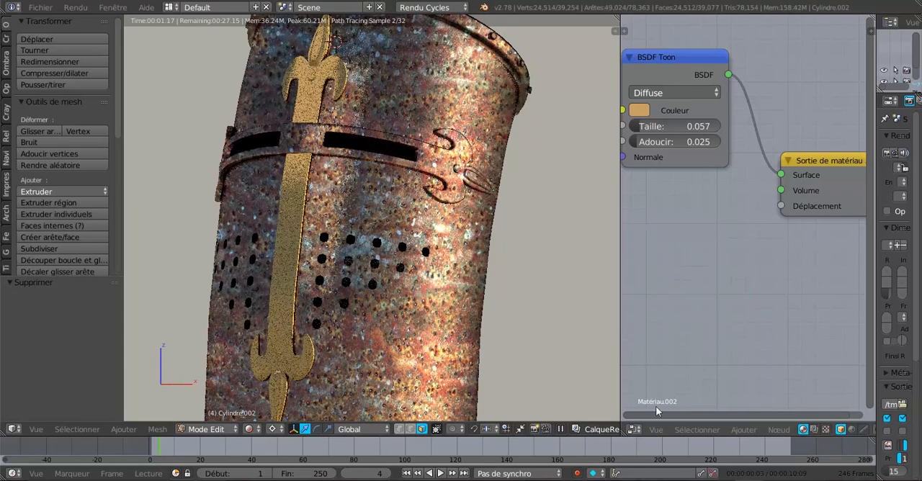
- Add a Texture musgrave node below the BSDF Toon node and connect its Couleur output to the material output's Déplacement
{"action": "left_click", "coordinate": [744, 431]}
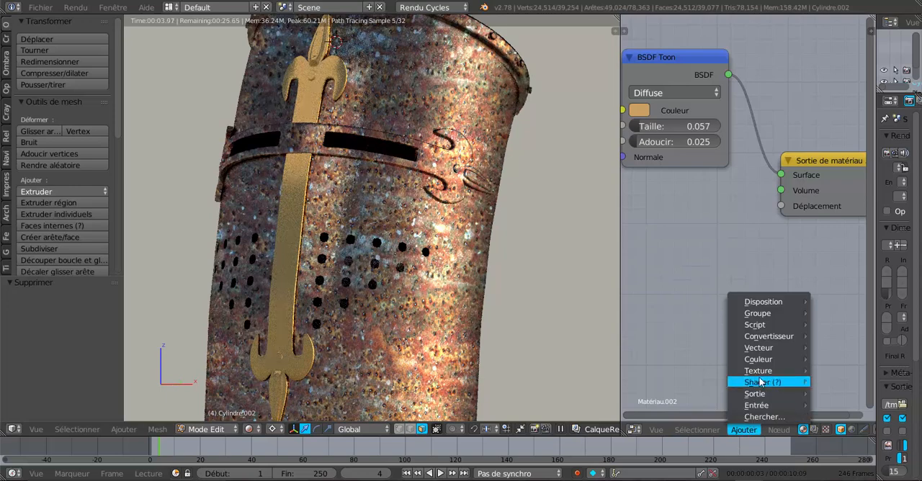
{"action": "mouse_move", "coordinate": [760, 373]}
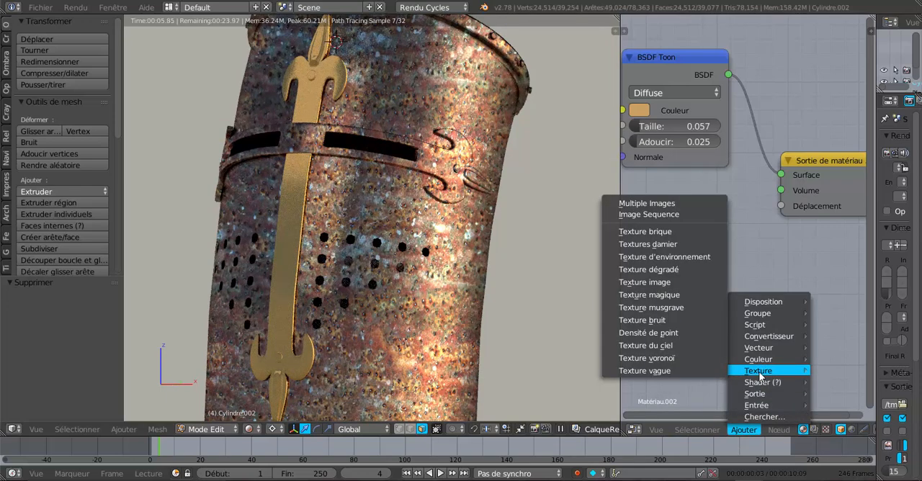
{"action": "left_click", "coordinate": [653, 308]}
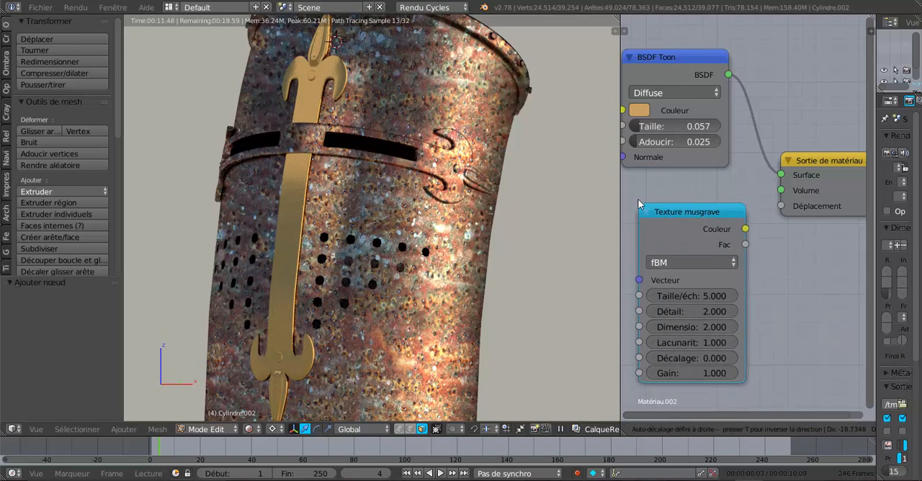
{"action": "left_click", "coordinate": [635, 192]}
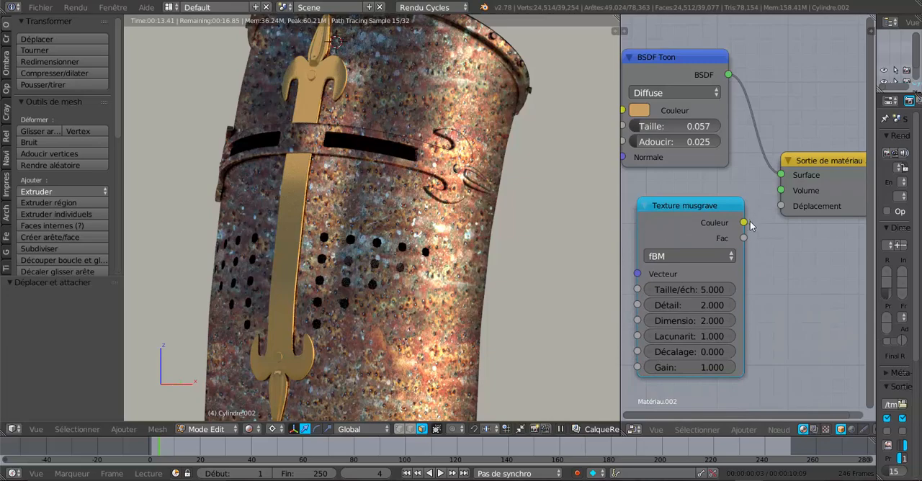
{"action": "left_click_drag", "start_coordinate": [744, 223], "coordinate": [780, 206]}
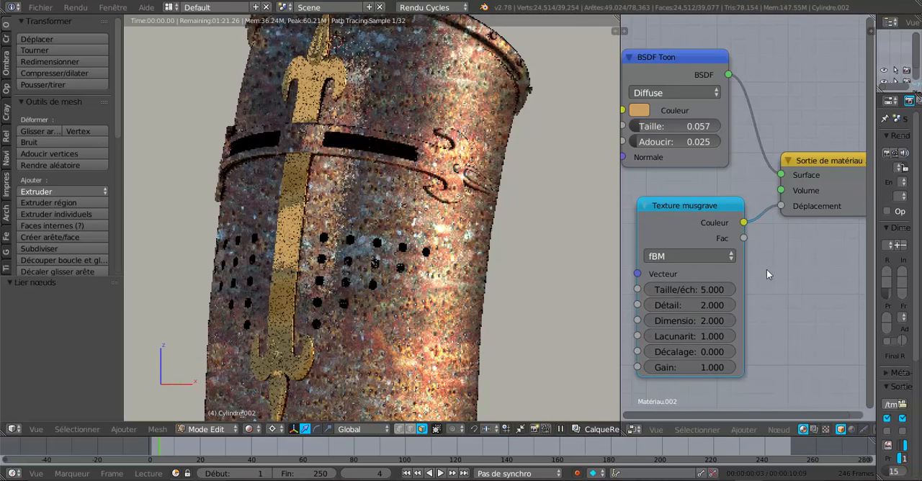
- Set the Texture musgrave node's Taille/échelle to 9.500, Détail to 3.900 and Dimension to 7.800
{"action": "middle_click_drag", "start_coordinate": [540, 278], "coordinate": [374, 112]}
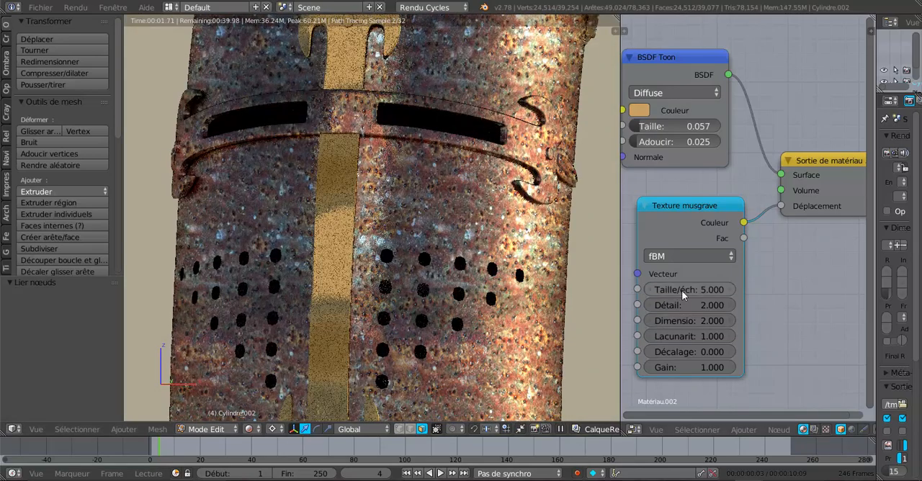
{"action": "left_click_drag", "start_coordinate": [695, 290], "coordinate": [720, 291]}
{"action": "scroll", "coordinate": [534, 339], "scroll_direction": "down", "scroll_amount": 2}
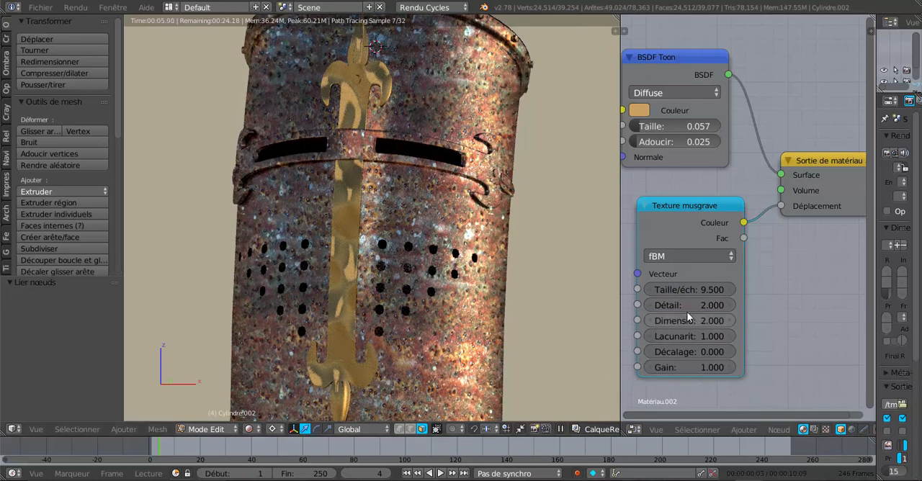
{"action": "left_click_drag", "start_coordinate": [705, 310], "coordinate": [756, 320]}
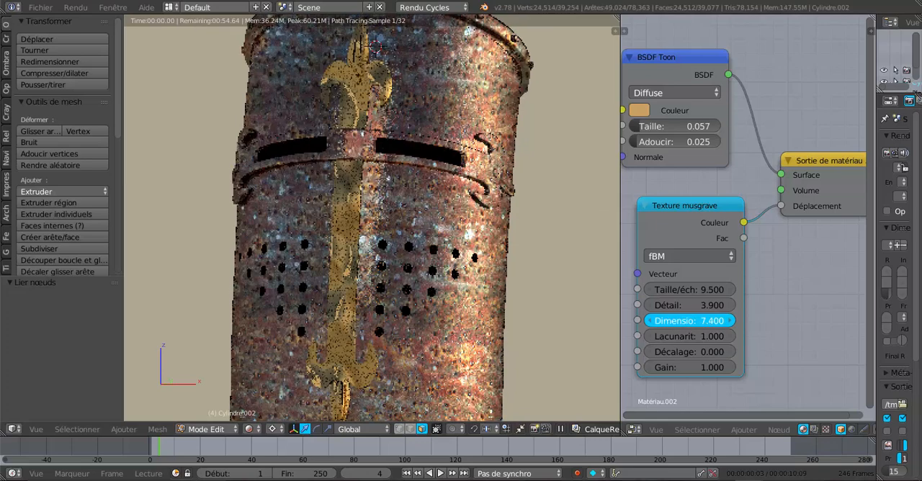
{"action": "left_click_drag", "start_coordinate": [691, 333], "coordinate": [691, 333]}
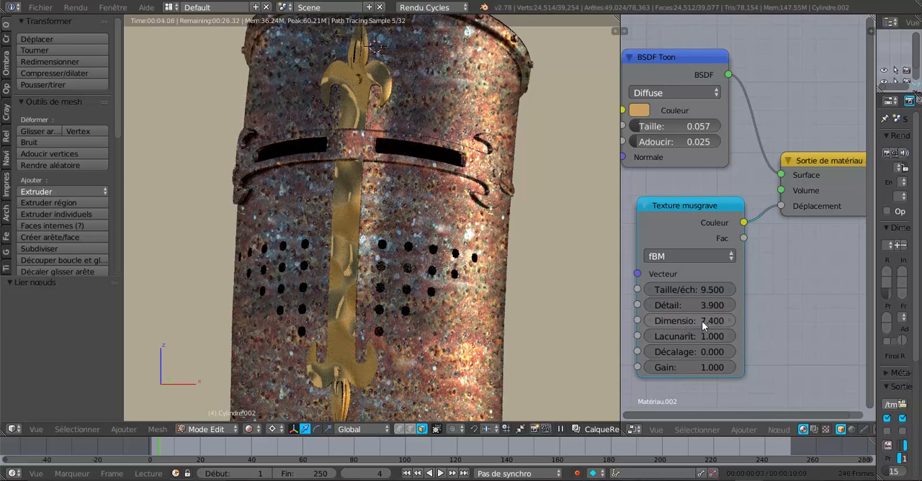
{"action": "left_click_drag", "start_coordinate": [703, 324], "coordinate": [728, 321]}
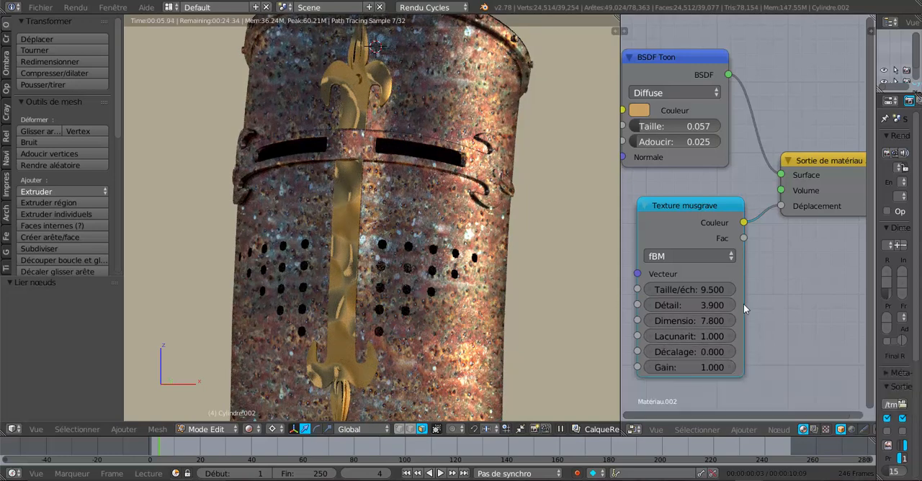
- Widen the Texture musgrave node and set its Lacunarité to 9.300 and Décalage to 6.000
{"action": "left_click_drag", "start_coordinate": [743, 307], "coordinate": [783, 307]}
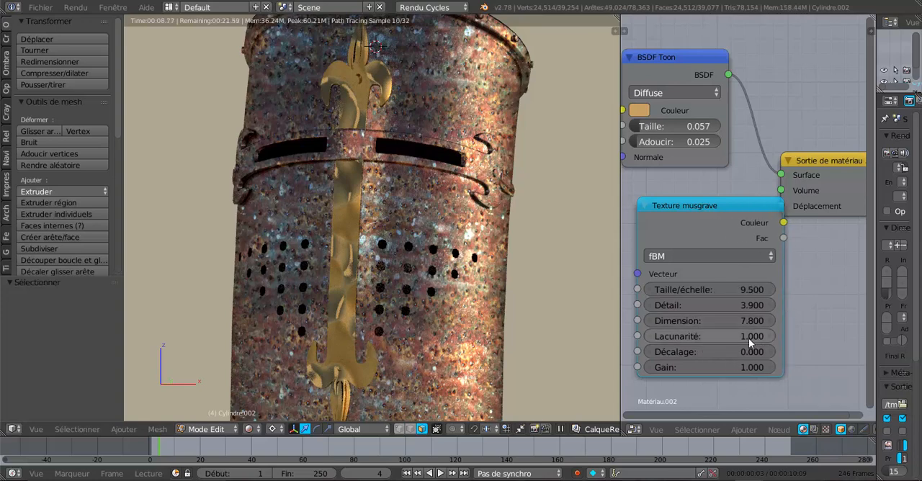
{"action": "left_click_drag", "start_coordinate": [752, 336], "coordinate": [909, 336]}
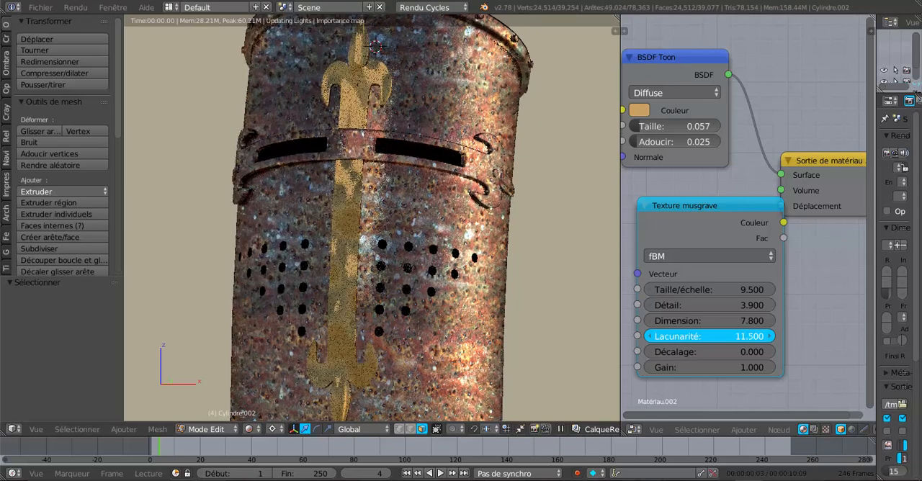
{"action": "left_click_drag", "start_coordinate": [677, 337], "coordinate": [916, 336]}
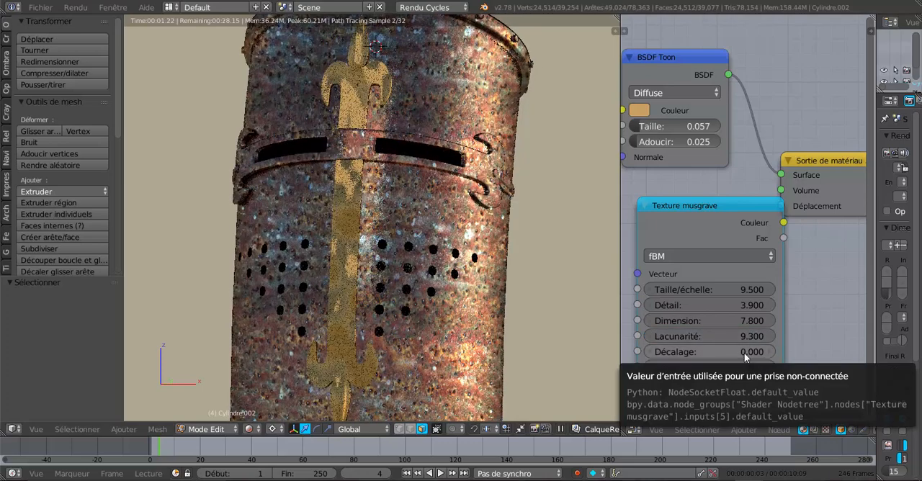
{"action": "left_click_drag", "start_coordinate": [742, 352], "coordinate": [760, 352]}
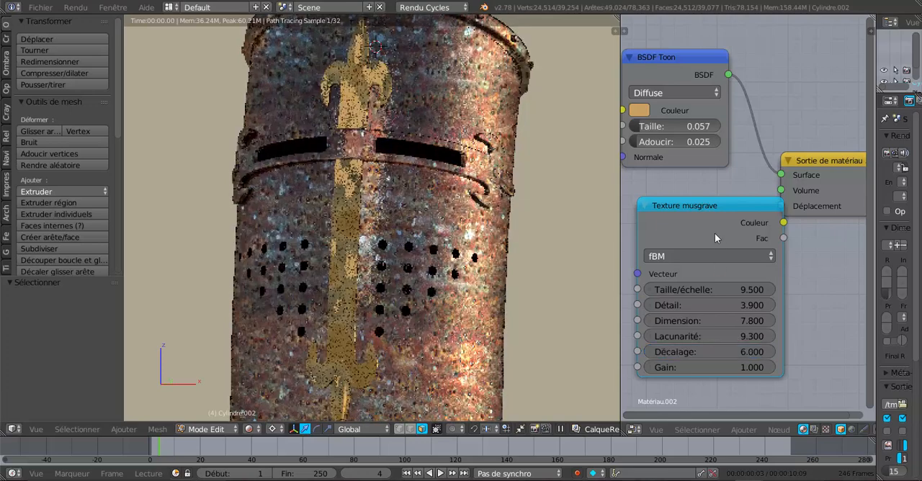
- Make room for the whole Texture musgrave node in the node editor and set its Gain to 0.300, trying 9.500 first
{"action": "left_click_drag", "start_coordinate": [715, 202], "coordinate": [682, 205]}
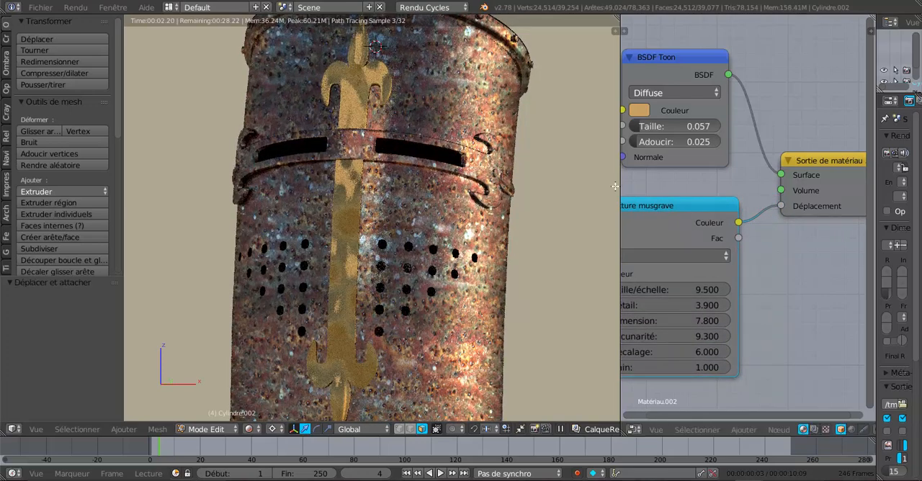
{"action": "left_click_drag", "start_coordinate": [619, 185], "coordinate": [536, 186]}
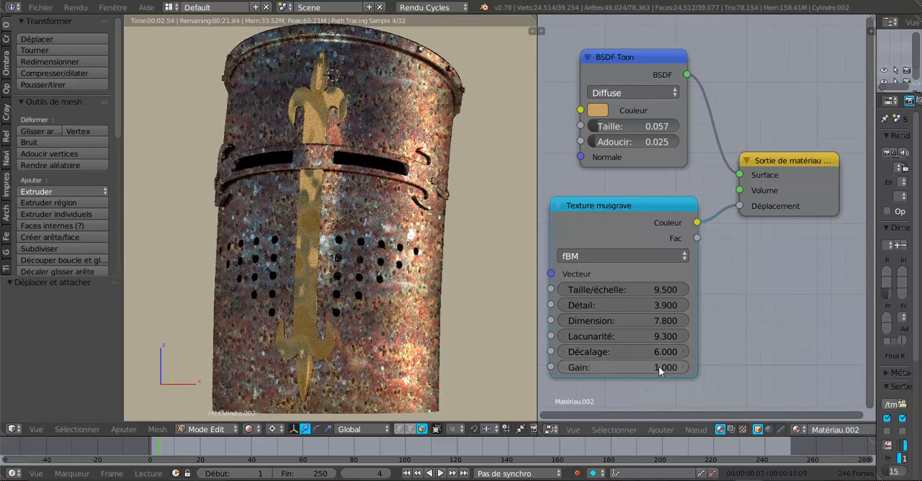
{"action": "left_click_drag", "start_coordinate": [659, 366], "coordinate": [684, 366]}
{"action": "scroll", "coordinate": [354, 286], "scroll_direction": "up", "scroll_amount": 4}
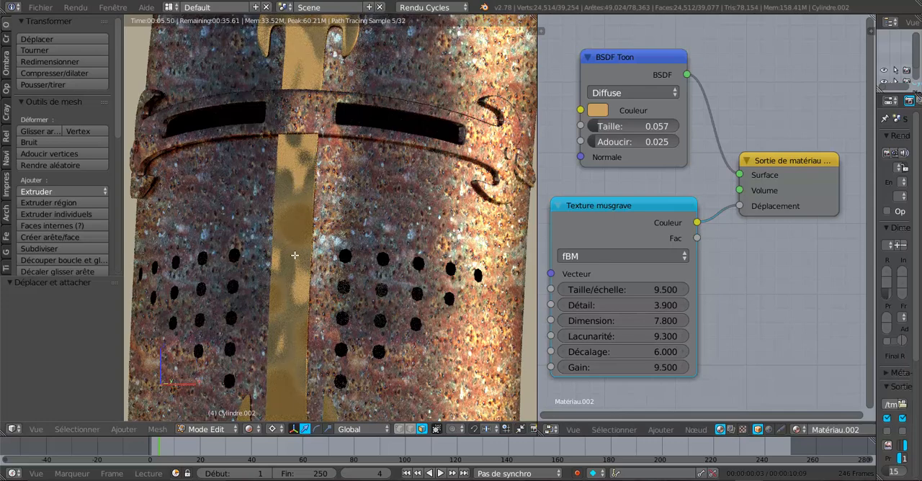
{"action": "left_click_drag", "start_coordinate": [669, 369], "coordinate": [634, 369]}
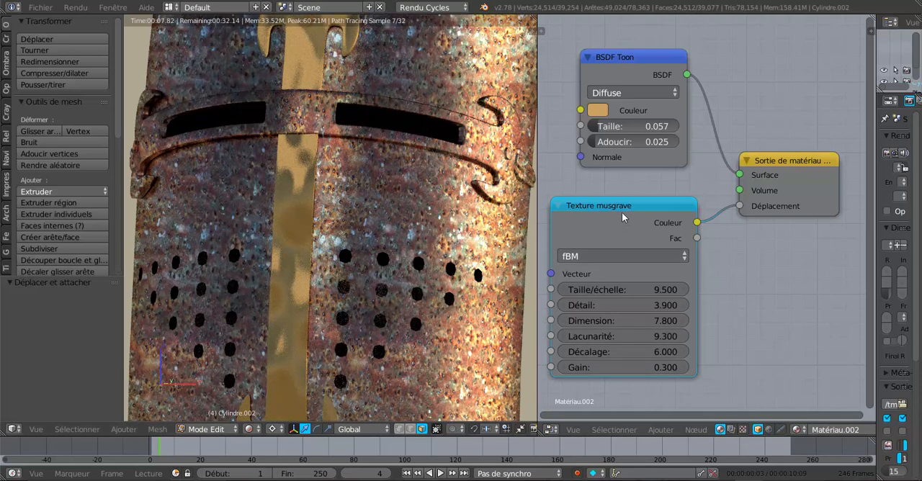
- Try the Terrain hétéro and Multi-fractal hybride types on the Texture musgrave node, leaving Multi-fractal hybride selected
{"action": "left_click", "coordinate": [614, 258]}
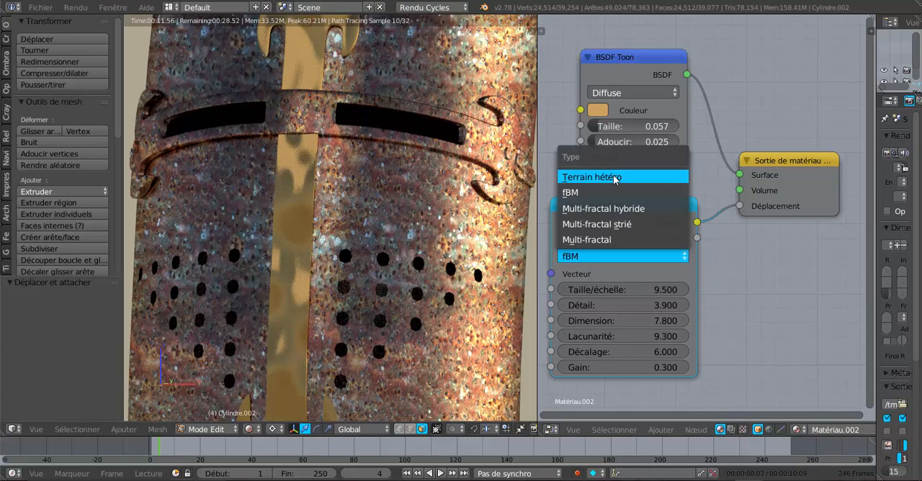
{"action": "left_click", "coordinate": [614, 178]}
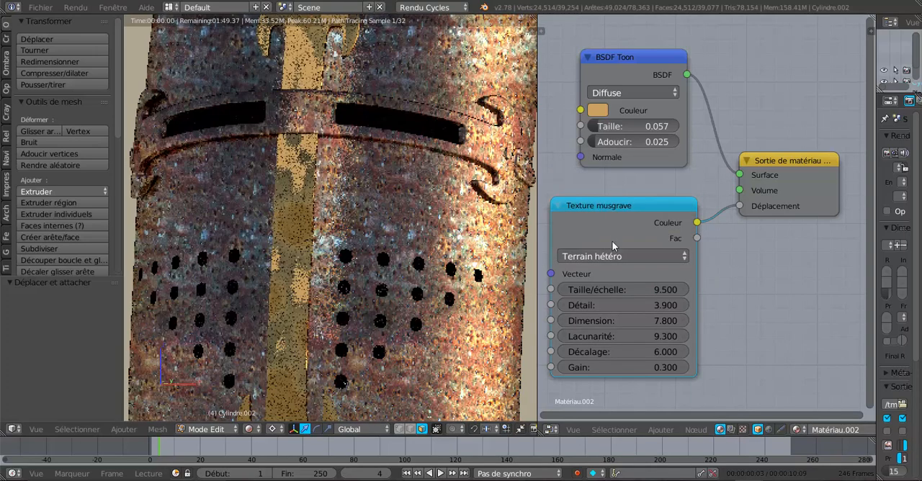
{"action": "scroll", "coordinate": [415, 288], "scroll_direction": "down", "scroll_amount": 2}
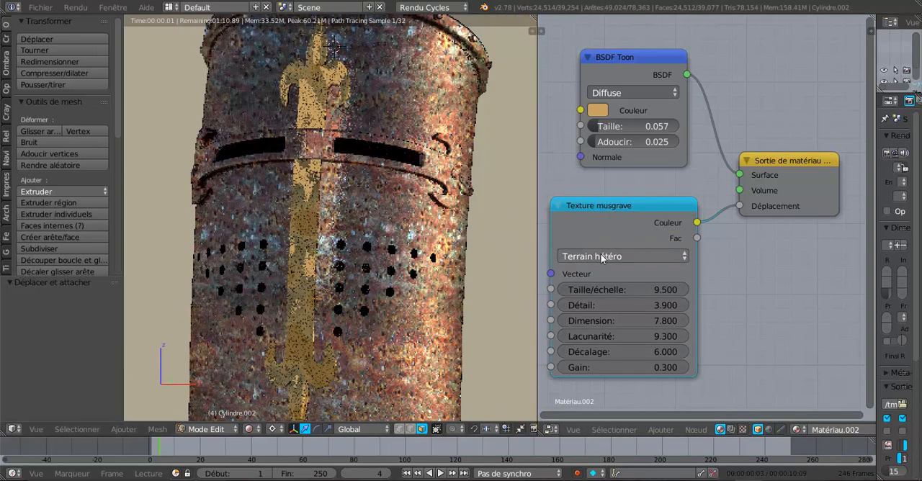
{"action": "left_click", "coordinate": [622, 256]}
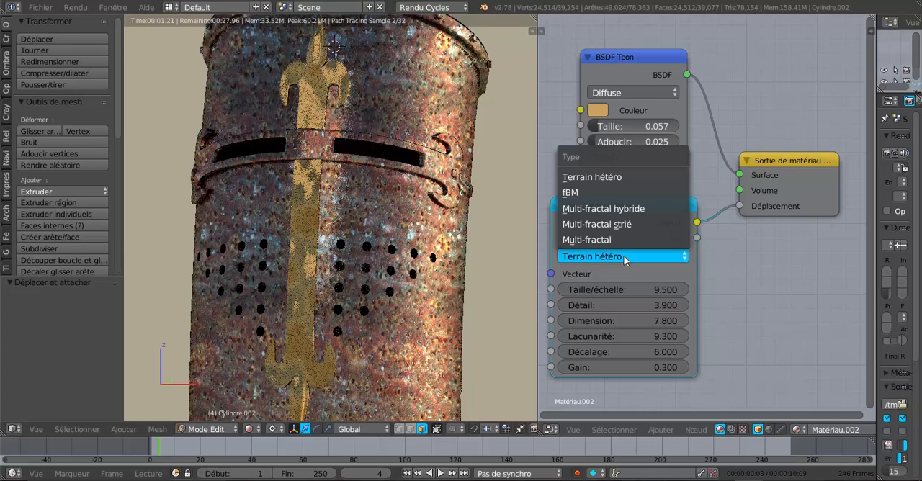
{"action": "left_click", "coordinate": [607, 207]}
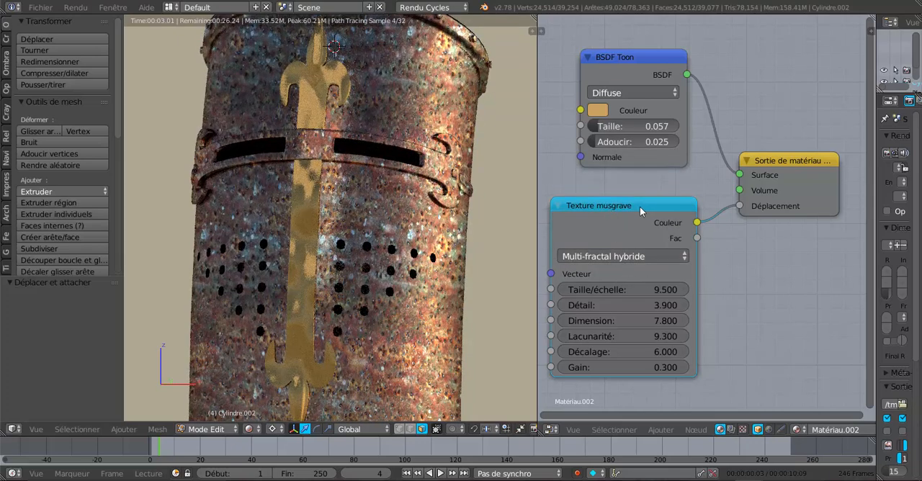
- Set the Texture musgrave node's Taille/échelle to 16.600, Dimension to 2.400, Lacunarité to 16.200 and Décalage to 2.000
{"action": "left_click", "coordinate": [658, 291]}
{"action": "left_click_drag", "start_coordinate": [658, 290], "coordinate": [674, 290]}
{"action": "left_click_drag", "start_coordinate": [623, 290], "coordinate": [649, 290]}
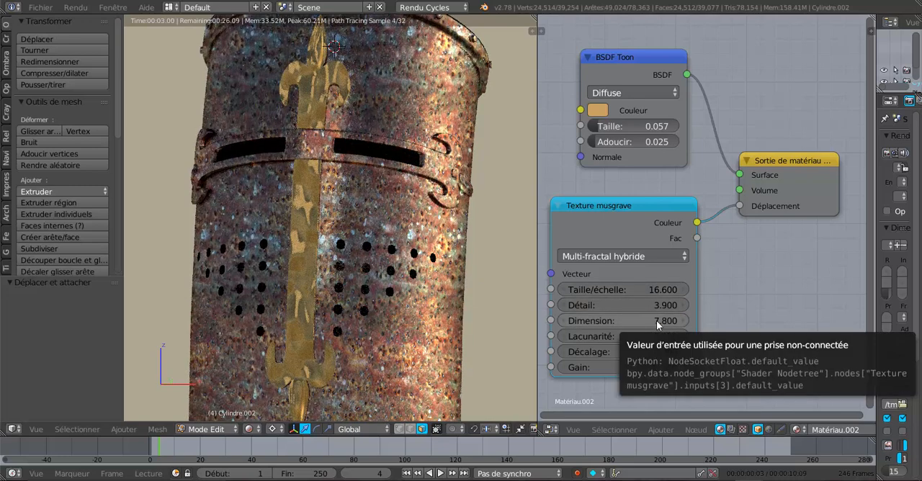
{"action": "left_click_drag", "start_coordinate": [656, 321], "coordinate": [644, 321]}
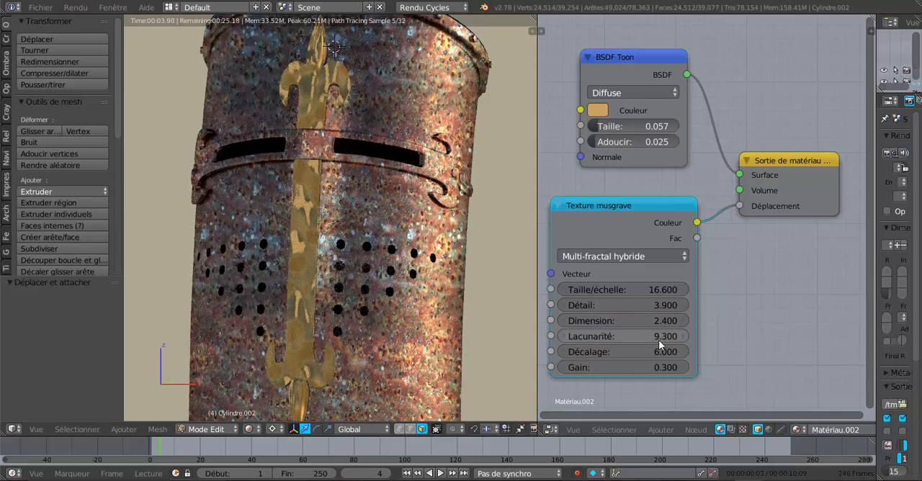
{"action": "mouse_move", "coordinate": [658, 340]}
{"action": "left_mouse_down"}
{"action": "mouse_move", "coordinate": [695, 340]}
{"action": "mouse_move", "coordinate": [659, 352]}
{"action": "mouse_move", "coordinate": [678, 353]}
{"action": "mouse_move", "coordinate": [603, 352]}
{"action": "mouse_move", "coordinate": [658, 353]}
{"action": "left_mouse_up"}
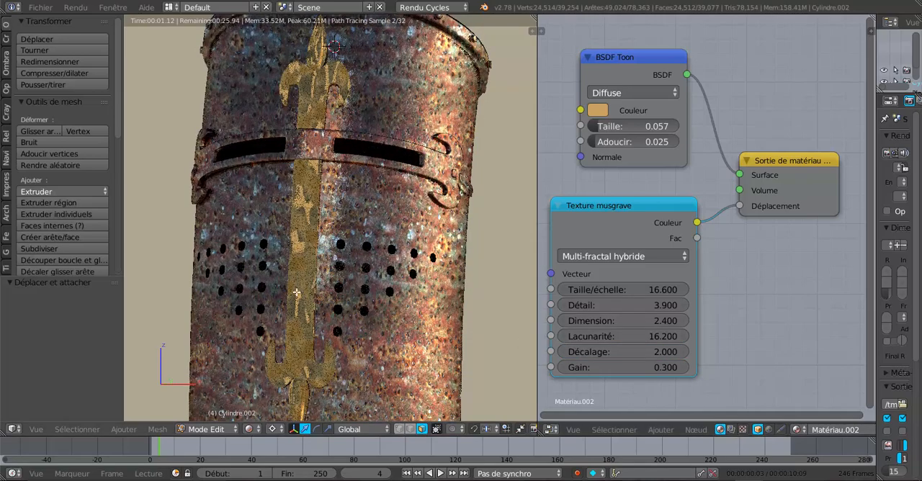
- Change the Texture musgrave node's type to Multi-fractal strié and check the relief on the helmet's gold ornament
{"action": "scroll", "coordinate": [296, 292], "scroll_direction": "up", "scroll_amount": 1}
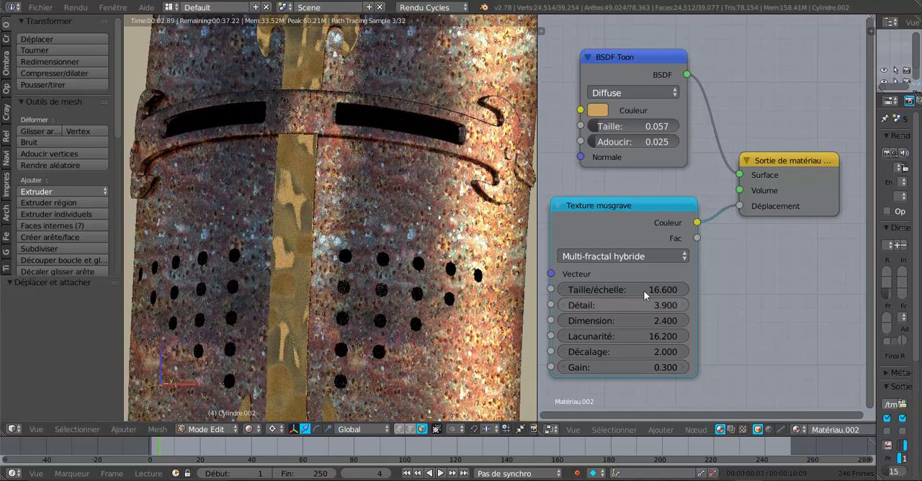
{"action": "left_click", "coordinate": [619, 256]}
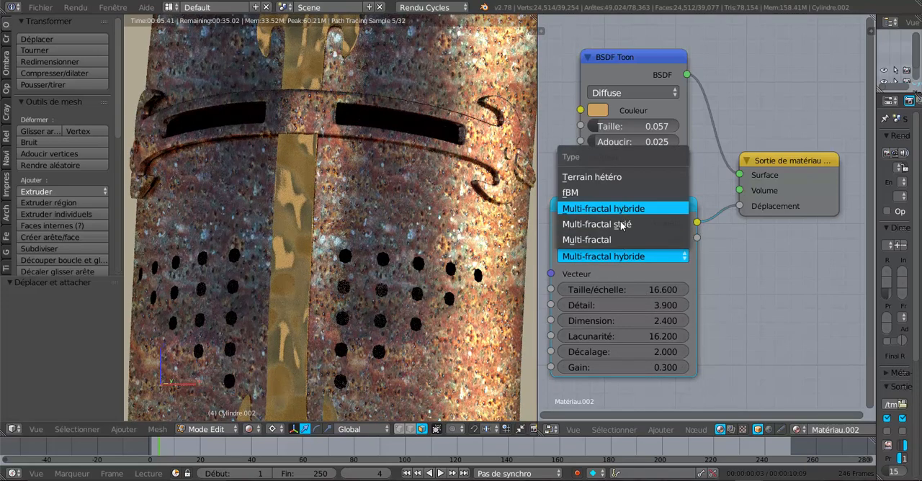
{"action": "left_click", "coordinate": [620, 224]}
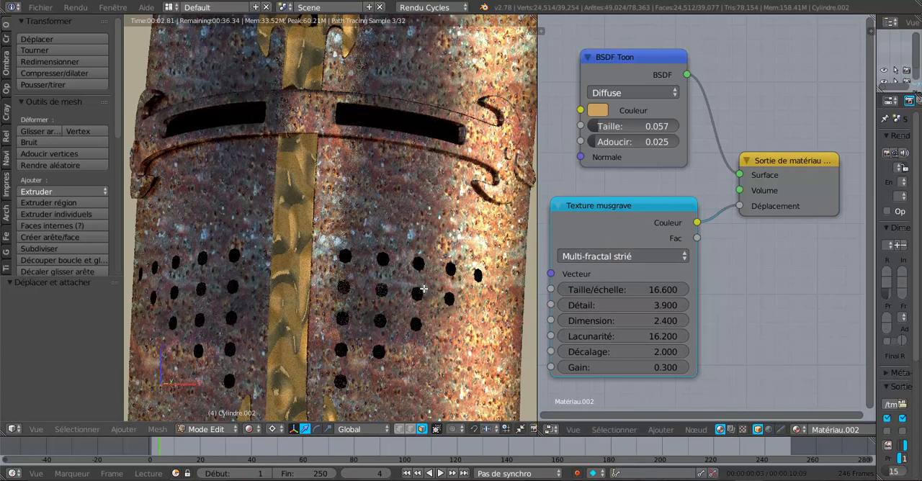
{"action": "scroll", "coordinate": [424, 288], "scroll_direction": "down", "scroll_amount": 1}
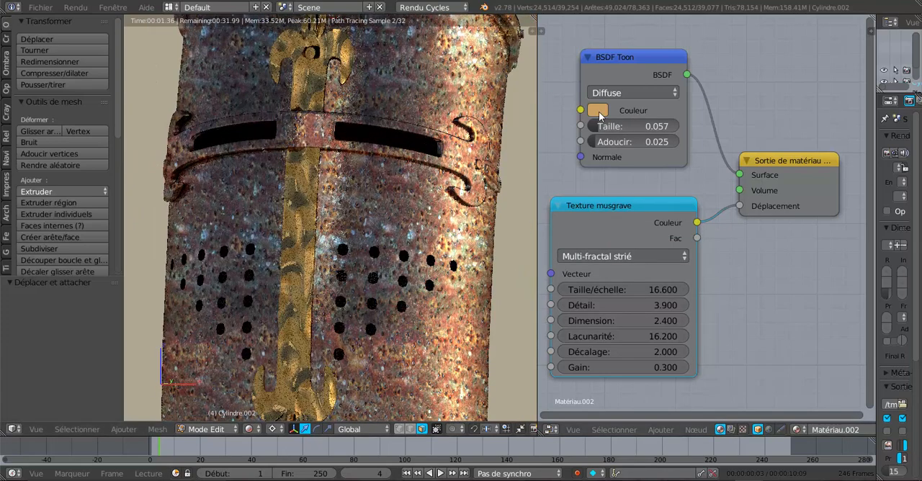
- Slightly brighten the BSDF Toon node's golden colour and change its component from Diffuse to Brillant
{"action": "left_click", "coordinate": [598, 111]}
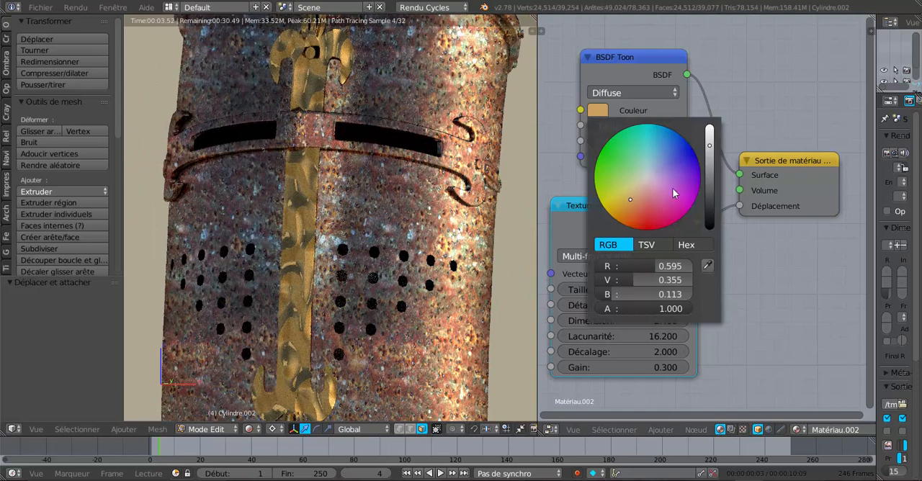
{"action": "mouse_move", "coordinate": [709, 147]}
{"action": "left_mouse_down"}
{"action": "mouse_move", "coordinate": [709, 185]}
{"action": "mouse_move", "coordinate": [710, 141]}
{"action": "left_mouse_up"}
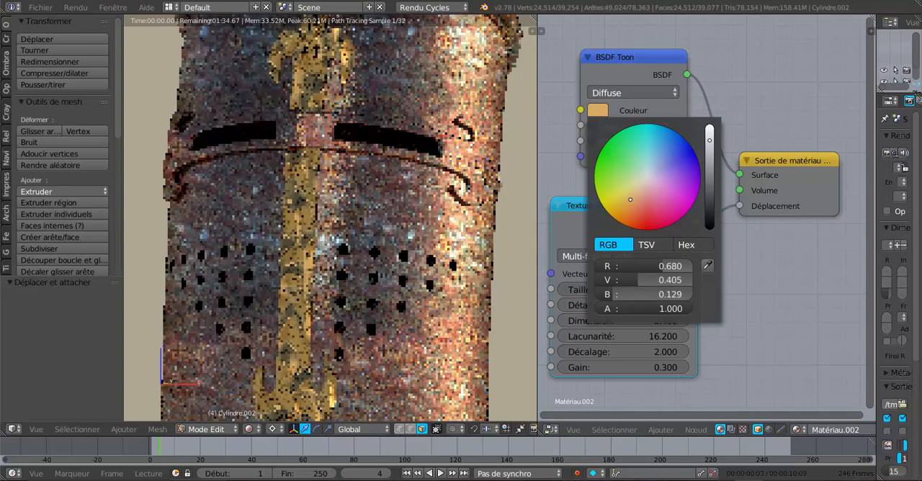
{"action": "left_click", "coordinate": [609, 94]}
{"action": "left_click", "coordinate": [608, 60]}
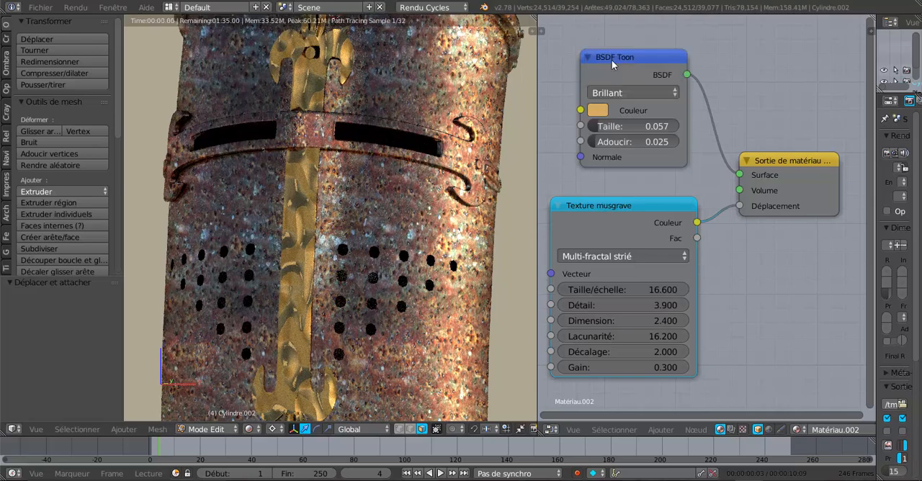
- View the helmet from another angle and set the BSDF Toon node's Taille to 0.399 and Adoucir to 0.192
{"action": "middle_click_drag", "start_coordinate": [464, 257], "coordinate": [399, 310]}
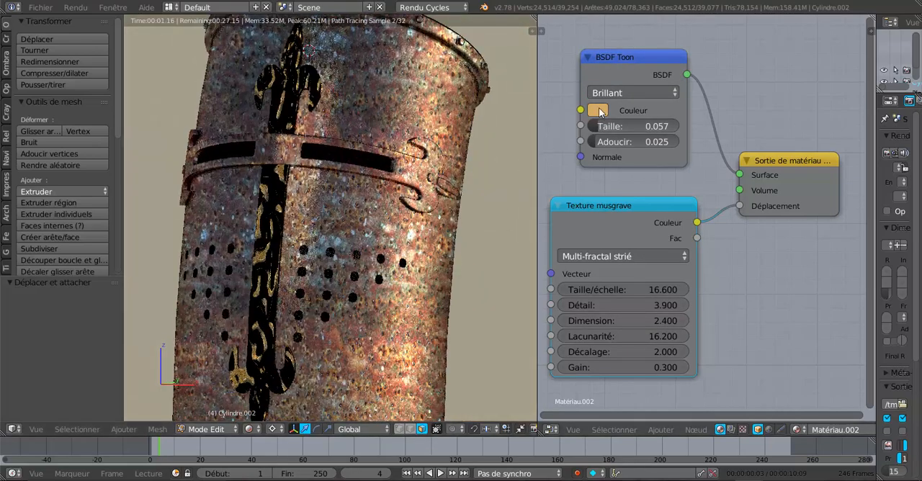
{"action": "left_click_drag", "start_coordinate": [597, 129], "coordinate": [634, 129]}
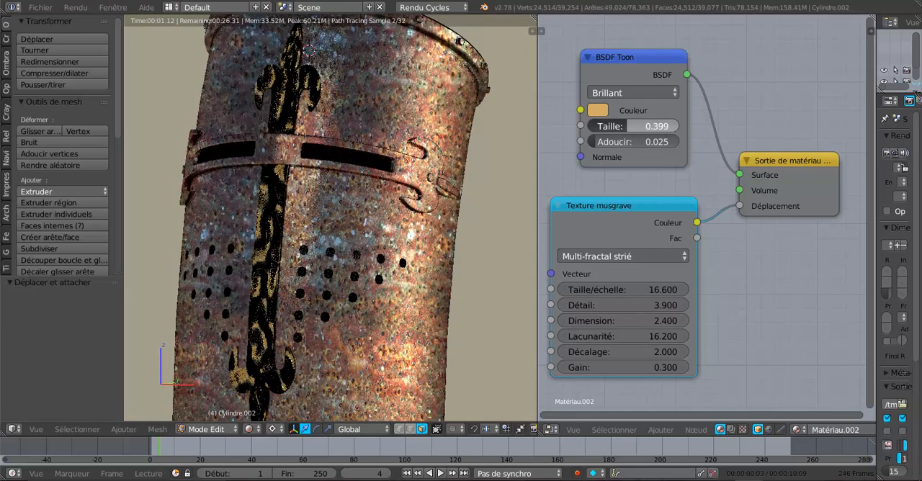
{"action": "left_click_drag", "start_coordinate": [593, 142], "coordinate": [629, 141]}
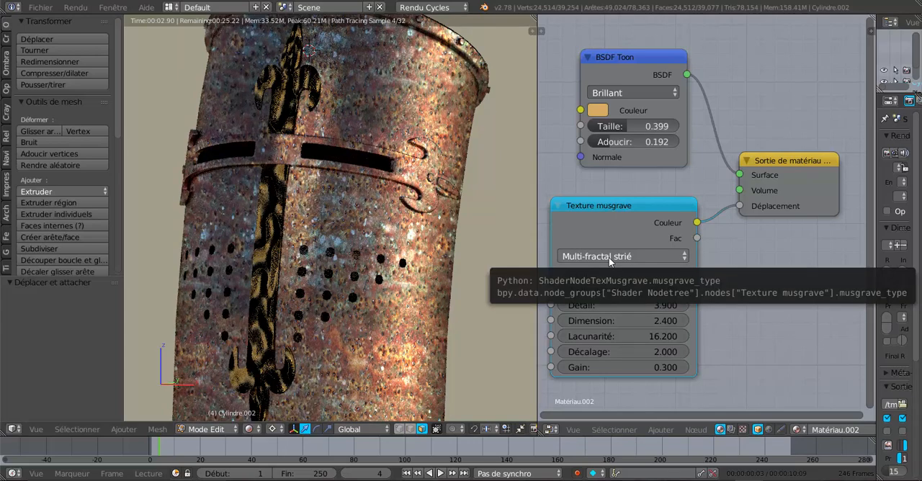
- Change the Texture musgrave node's type to Multi-fractal and set the BSDF Toon node's Taille to 0.090
{"action": "left_click", "coordinate": [609, 257]}
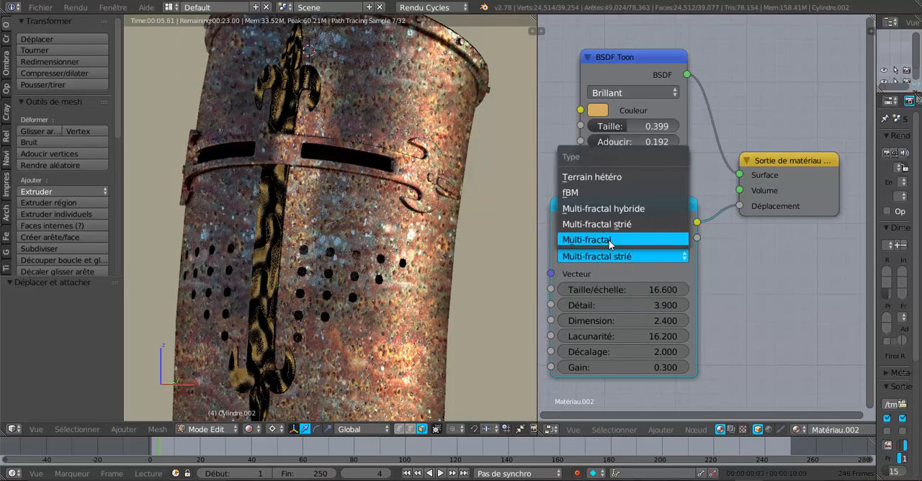
{"action": "left_click", "coordinate": [606, 240]}
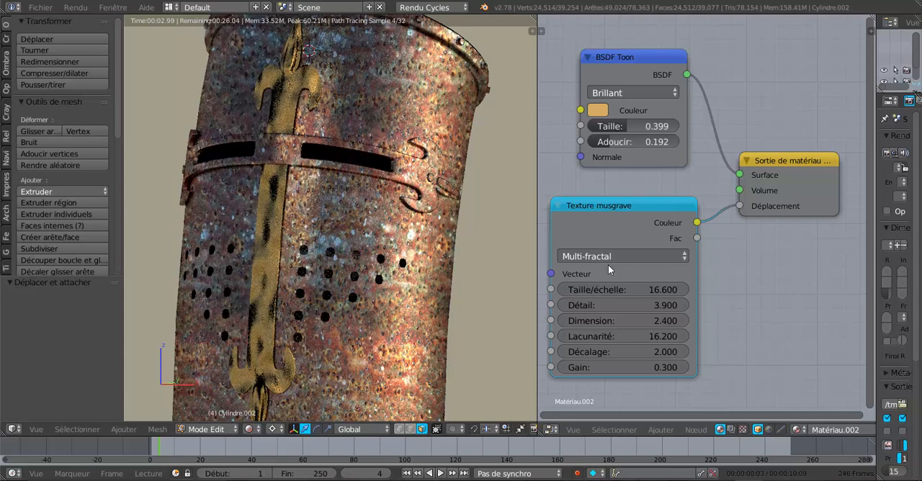
{"action": "left_click_drag", "start_coordinate": [620, 125], "coordinate": [599, 126]}
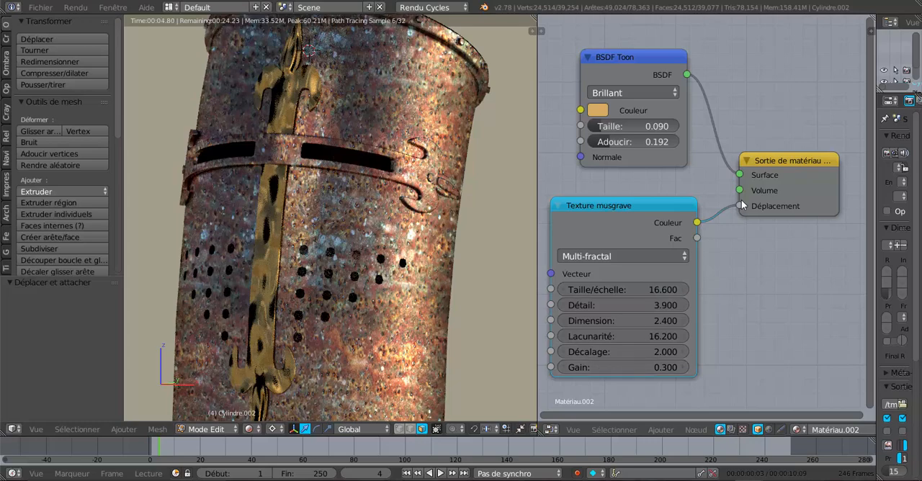
- Disconnect the Texture musgrave node from the material output's Déplacement
{"action": "left_click_drag", "start_coordinate": [738, 208], "coordinate": [713, 263]}
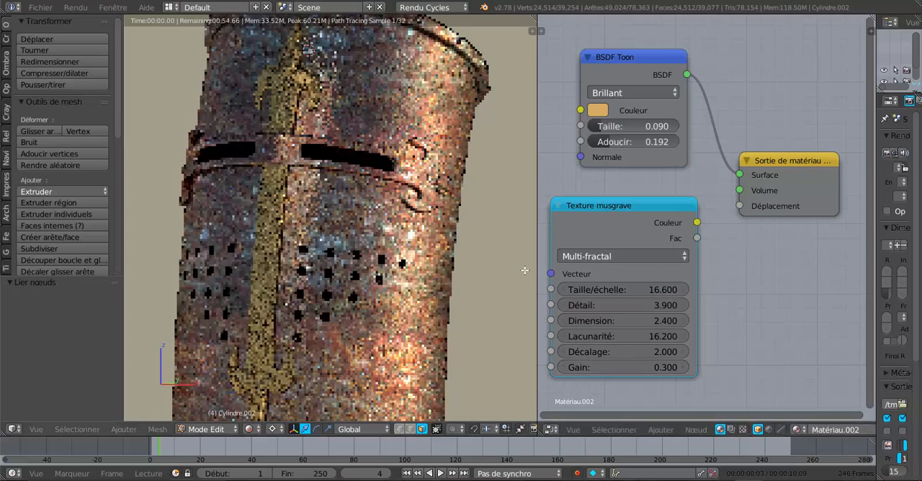
- Delete the Texture musgrave node and add a Texture magique node below the BSDF Toon node
{"action": "key", "text": "x"}
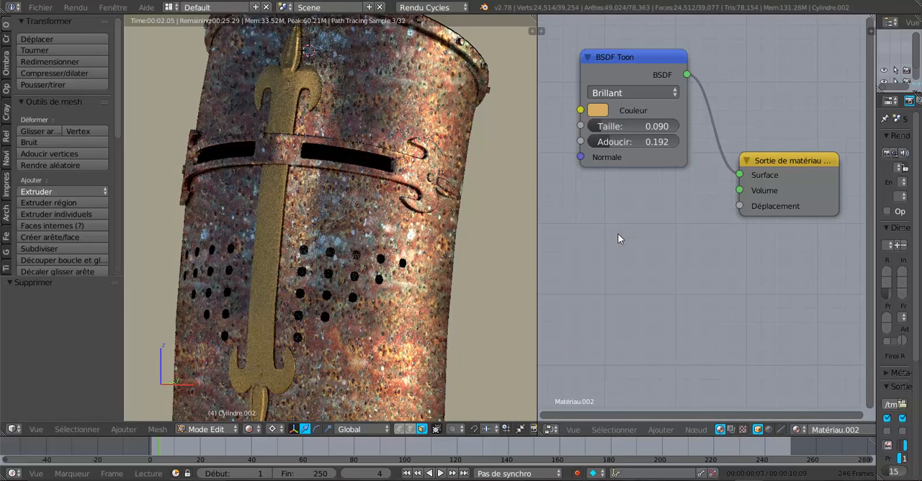
{"action": "left_click", "coordinate": [657, 430]}
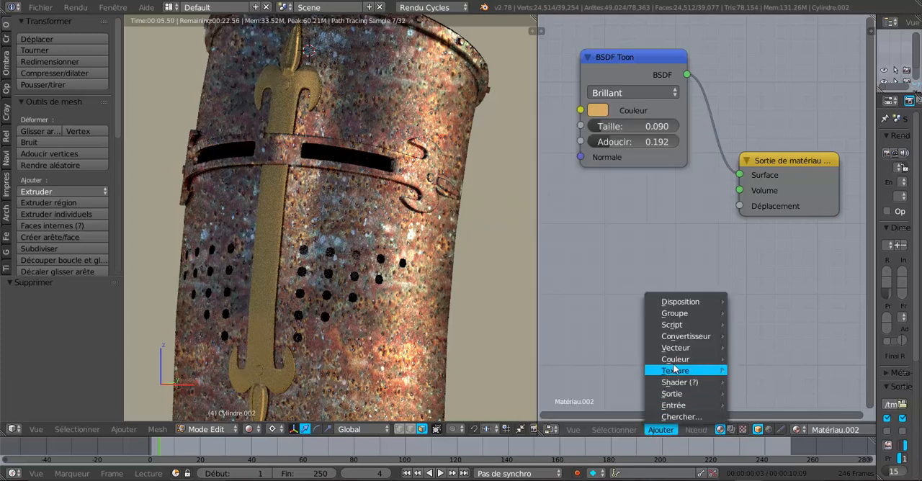
{"action": "mouse_move", "coordinate": [677, 392]}
{"action": "mouse_move", "coordinate": [678, 375]}
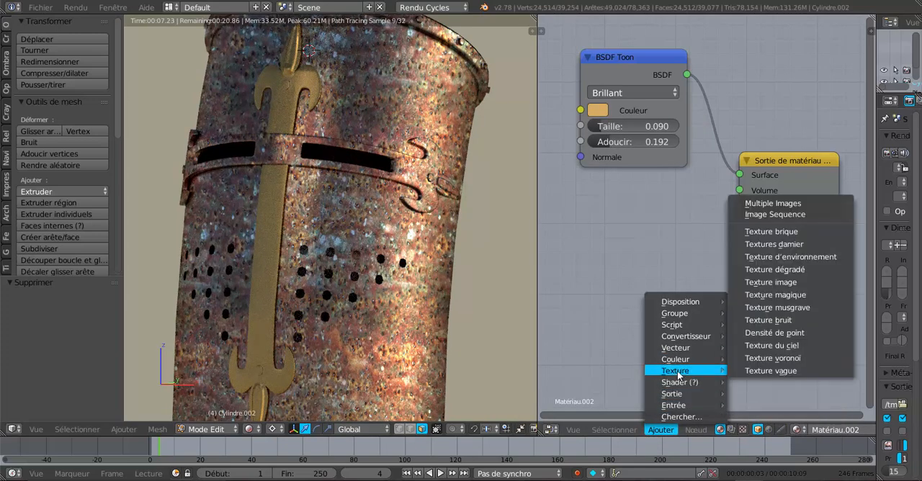
{"action": "left_click", "coordinate": [777, 295]}
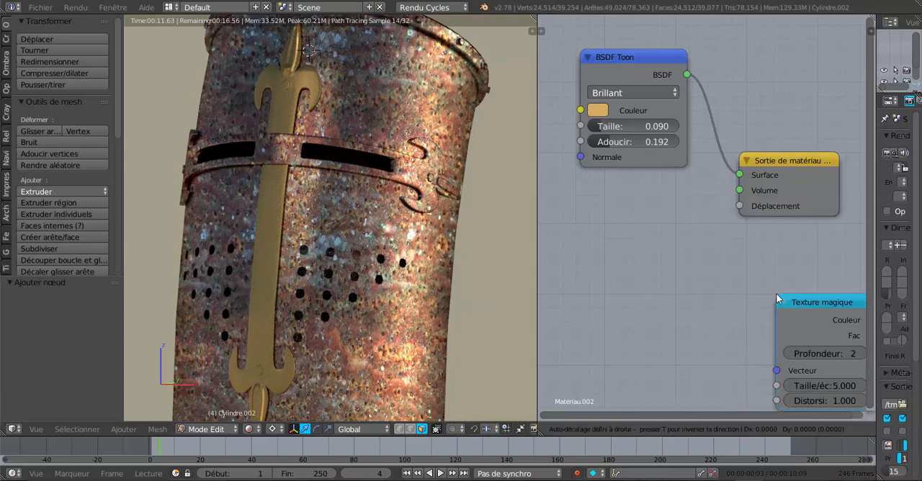
{"action": "left_click", "coordinate": [584, 208]}
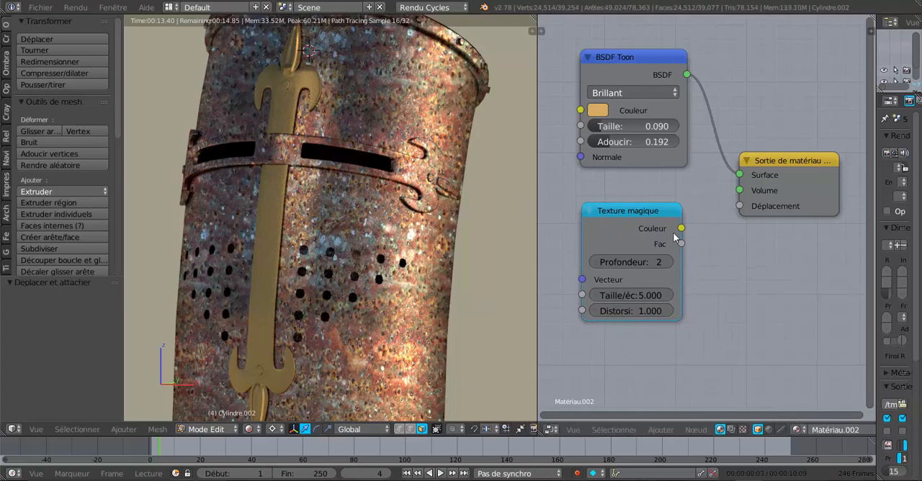
- Connect the Texture magique node's Couleur output to the material output's Déplacement input
{"action": "left_click_drag", "start_coordinate": [680, 229], "coordinate": [738, 190]}
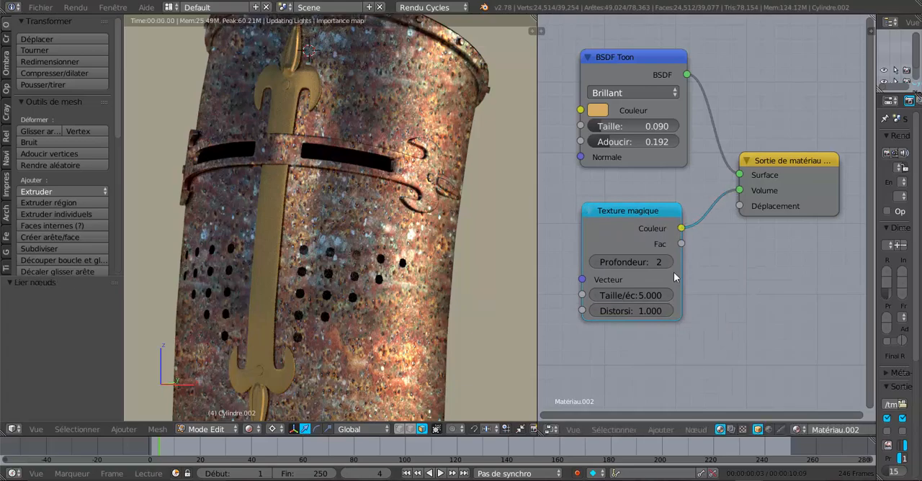
{"action": "middle_click_drag", "start_coordinate": [398, 310], "coordinate": [430, 310]}
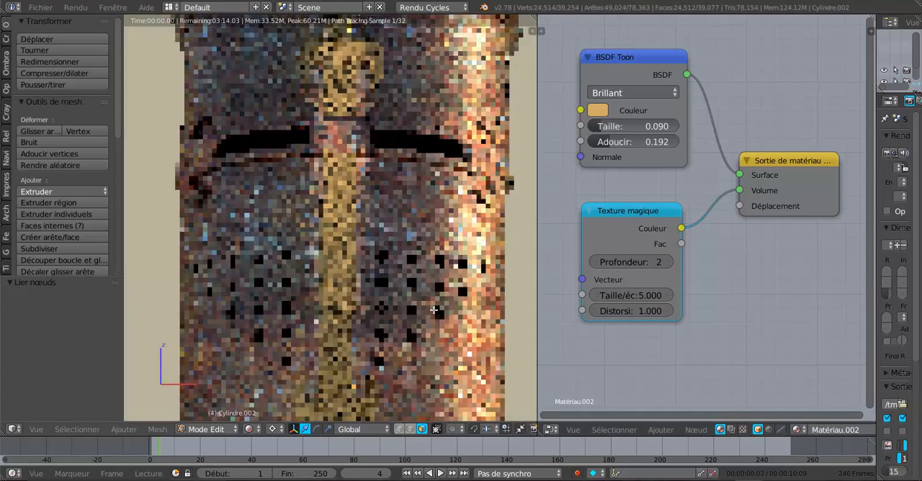
{"action": "scroll", "coordinate": [429, 311], "scroll_direction": "up", "scroll_amount": 3}
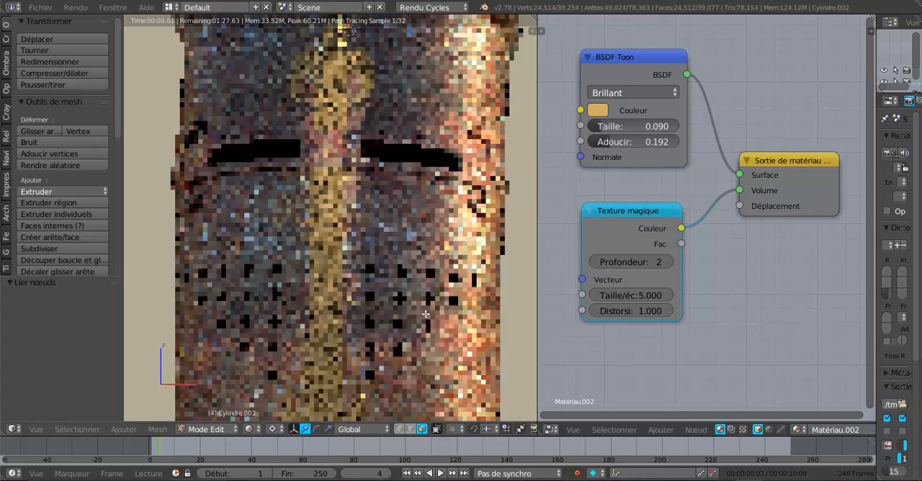
{"action": "scroll", "coordinate": [425, 314], "scroll_direction": "up", "scroll_amount": 2}
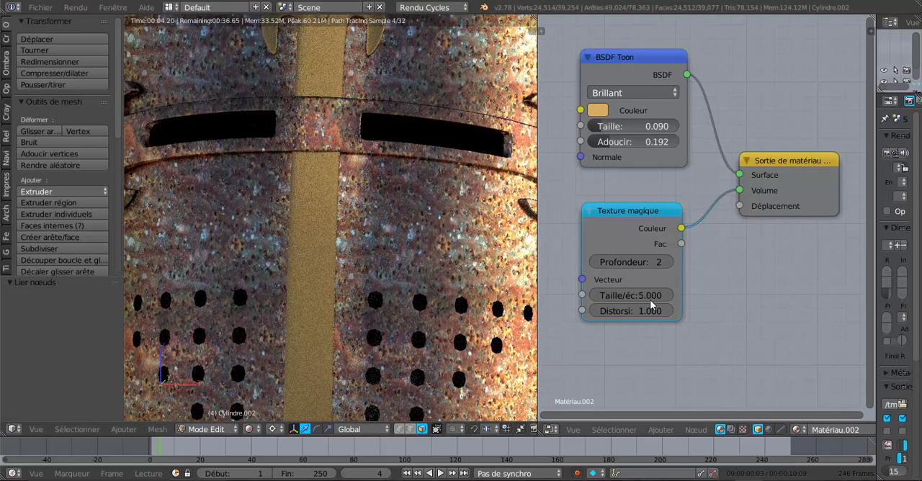
{"action": "left_click_drag", "start_coordinate": [740, 191], "coordinate": [740, 206]}
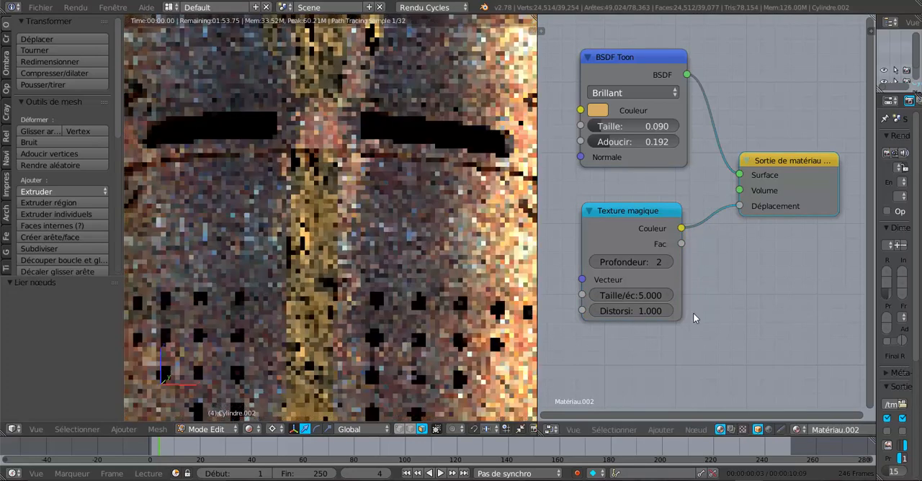
{"action": "scroll", "coordinate": [436, 311], "scroll_direction": "down", "scroll_amount": 2}
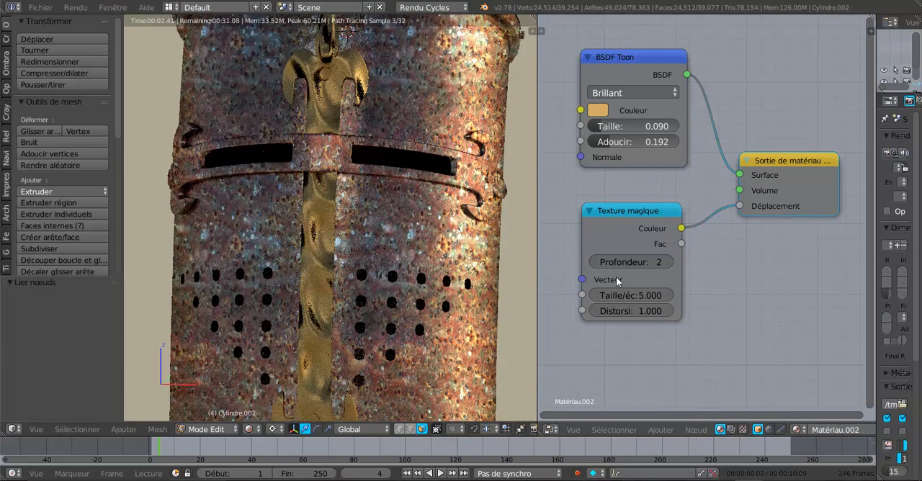
- Set the Texture magique node's Taille/échelle to 5.800 and its Distorsion to 4.800
{"action": "left_click", "coordinate": [619, 295]}
{"action": "left_click_drag", "start_coordinate": [619, 295], "coordinate": [631, 295]}
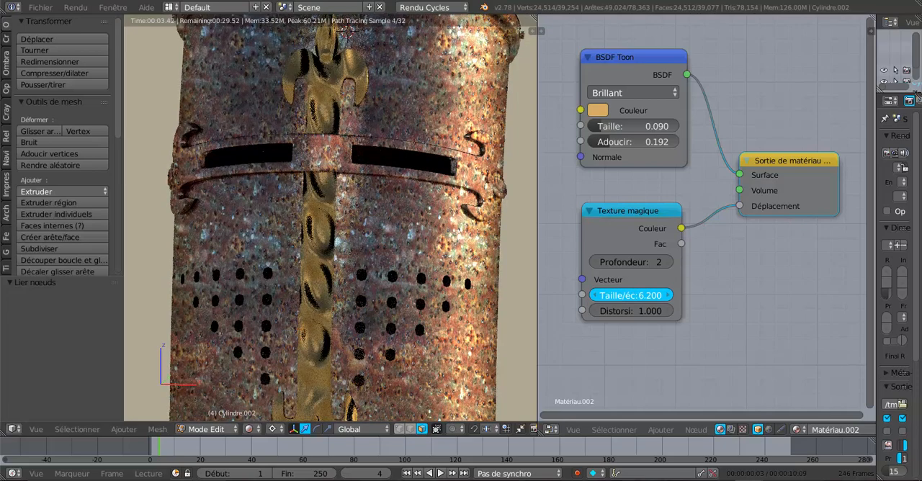
{"action": "left_click_drag", "start_coordinate": [630, 295], "coordinate": [612, 309]}
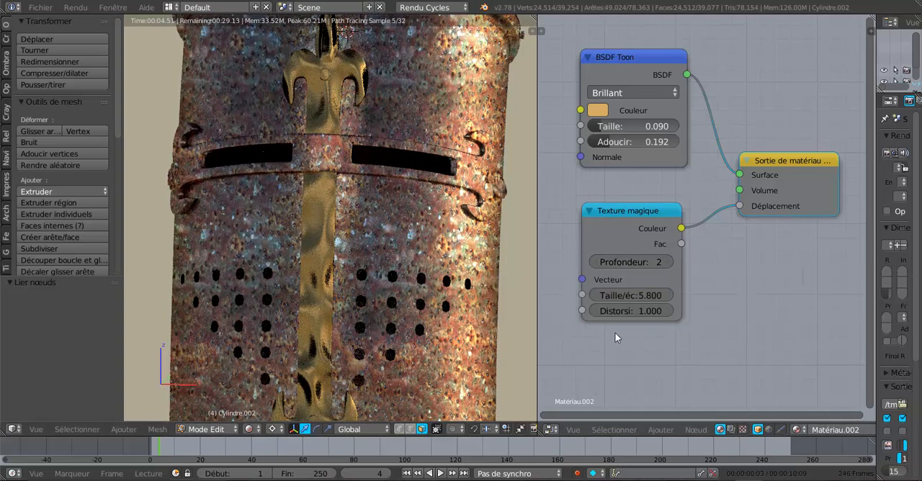
{"action": "left_click_drag", "start_coordinate": [620, 311], "coordinate": [628, 312]}
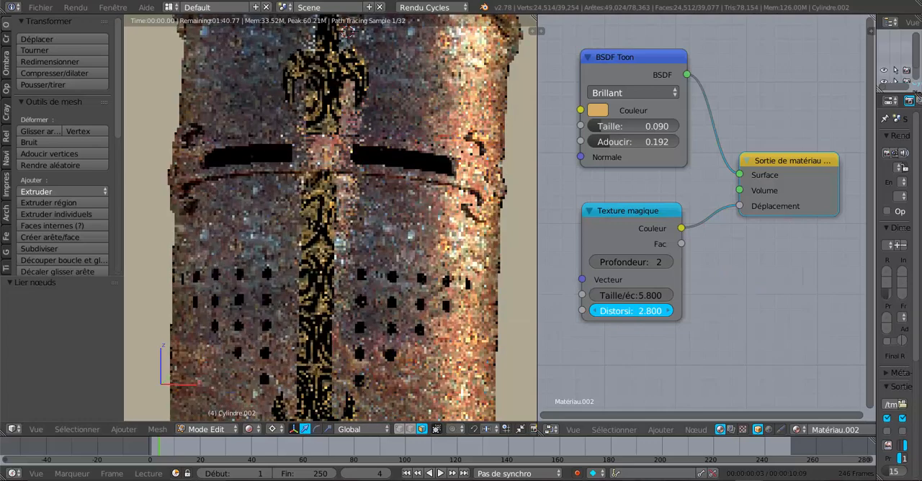
{"action": "left_click_drag", "start_coordinate": [640, 312], "coordinate": [646, 312]}
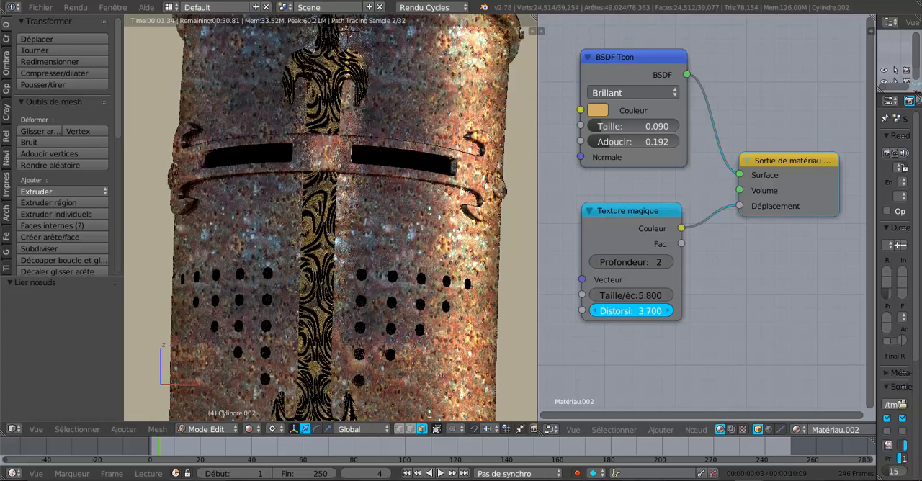
{"action": "left_click_drag", "start_coordinate": [646, 312], "coordinate": [651, 312]}
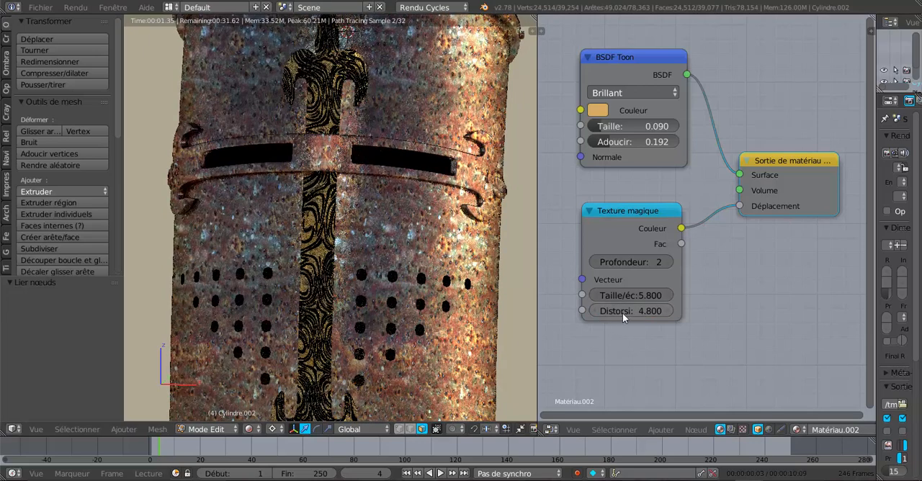
- Set the BSDF Toon node's Taille to 0.065 and the Texture magique node's Distorsion to 6.400
{"action": "middle_click_drag", "start_coordinate": [363, 301], "coordinate": [496, 187]}
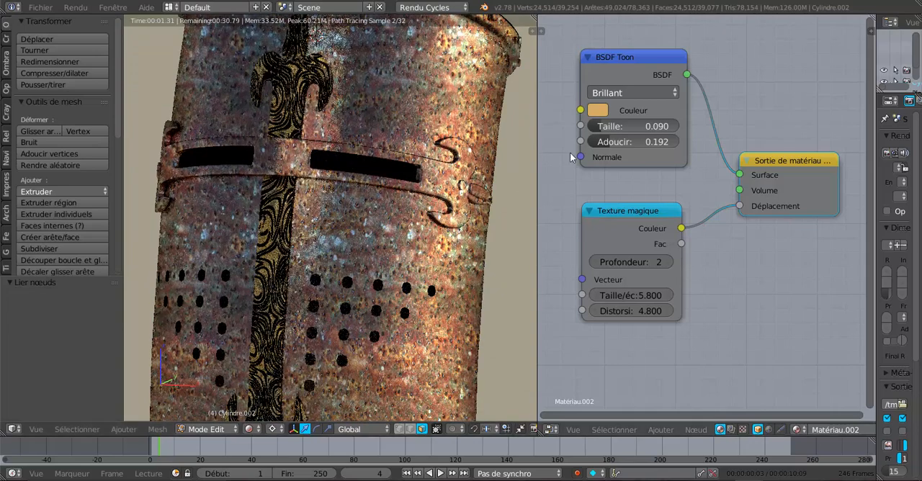
{"action": "mouse_move", "coordinate": [608, 126]}
{"action": "left_mouse_down"}
{"action": "mouse_move", "coordinate": [637, 126]}
{"action": "mouse_move", "coordinate": [595, 126]}
{"action": "left_mouse_up"}
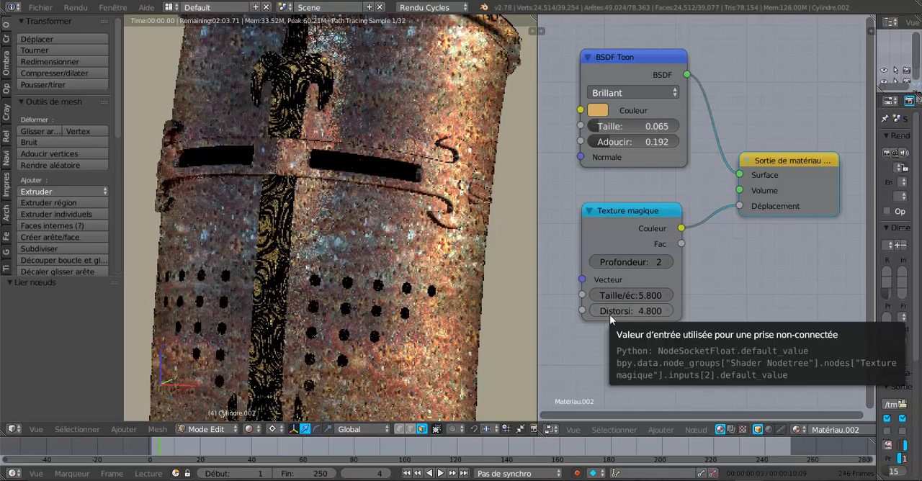
{"action": "left_click_drag", "start_coordinate": [627, 311], "coordinate": [641, 311]}
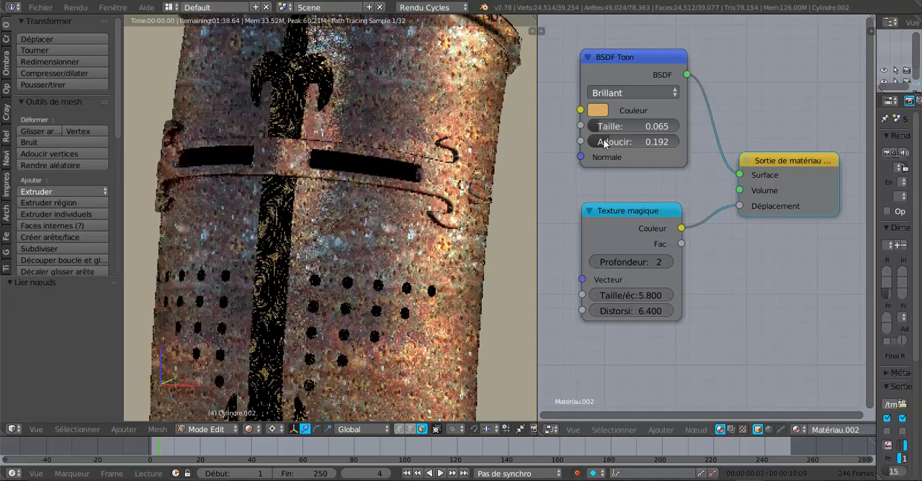
- Change the BSDF Toon node's colour to light grey and set the Texture magique node's Taille/échelle to 2.300
{"action": "left_click", "coordinate": [599, 111]}
{"action": "left_click", "coordinate": [647, 180]}
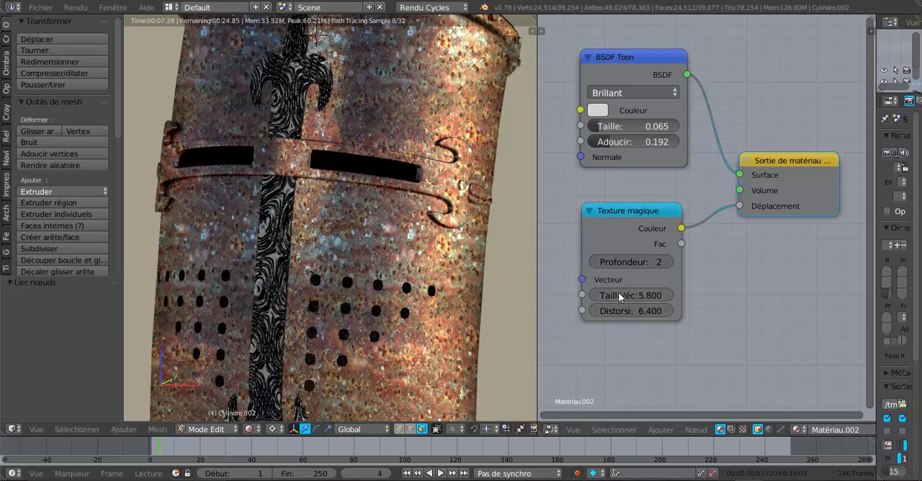
{"action": "left_click_drag", "start_coordinate": [625, 295], "coordinate": [592, 295]}
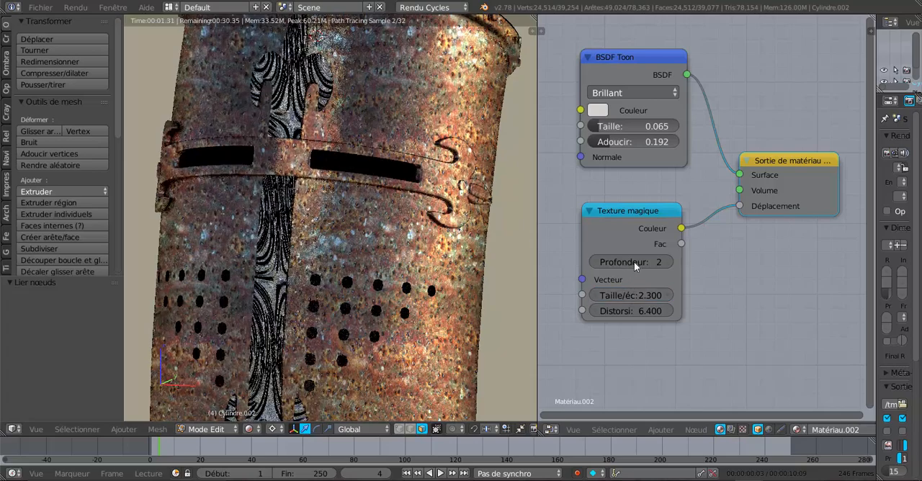
- Try Profondeur values of 3 and 4 on the Texture magique node and set it to 1
{"action": "left_click", "coordinate": [634, 261]}
{"action": "left_click", "coordinate": [702, 267]}
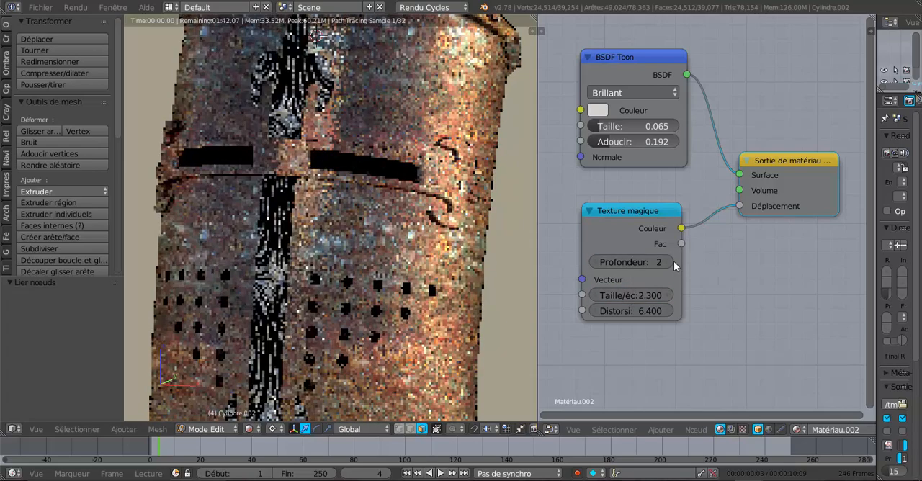
{"action": "left_click", "coordinate": [669, 262]}
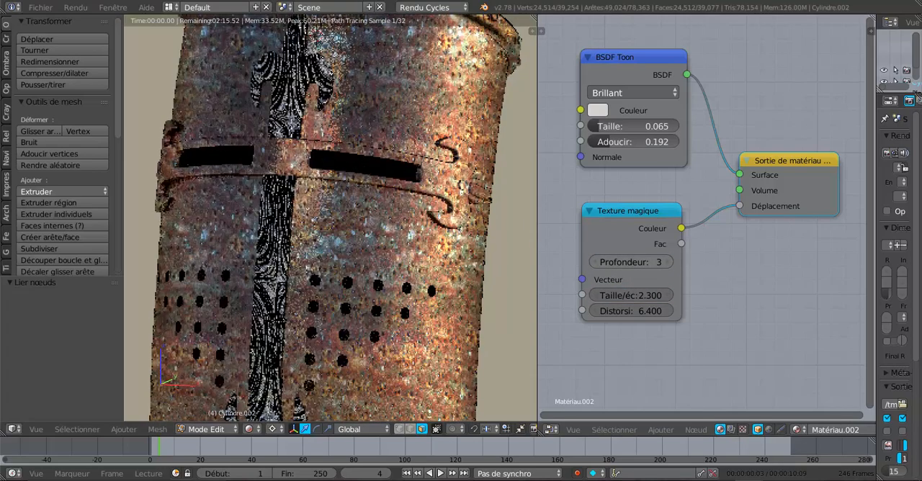
{"action": "left_click", "coordinate": [669, 261]}
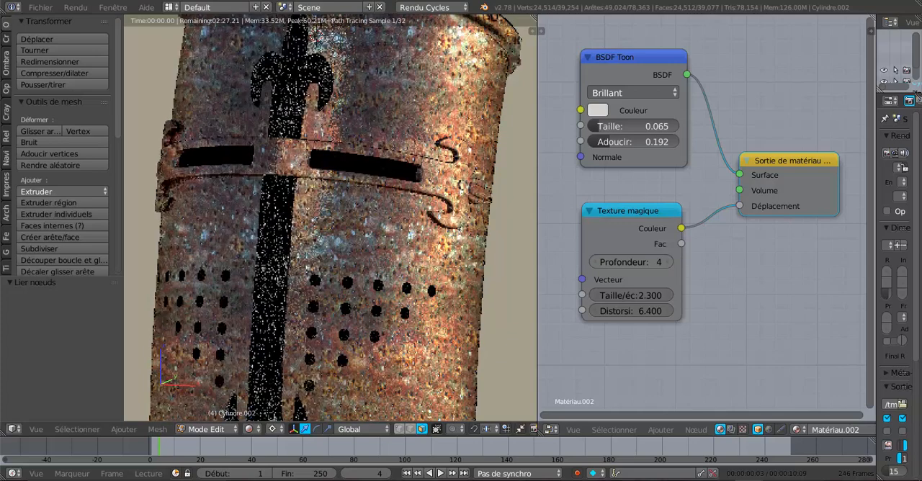
{"action": "left_click", "coordinate": [592, 263]}
{"action": "left_click", "coordinate": [592, 262]}
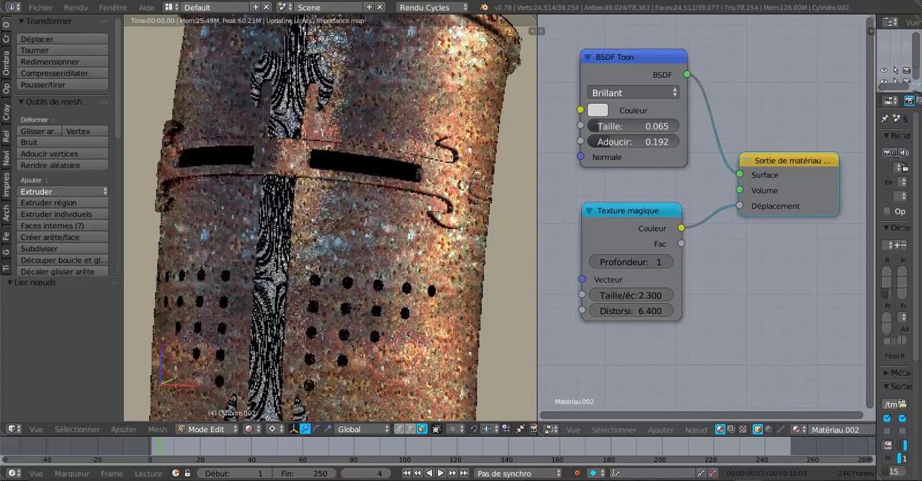
{"action": "left_click", "coordinate": [592, 263]}
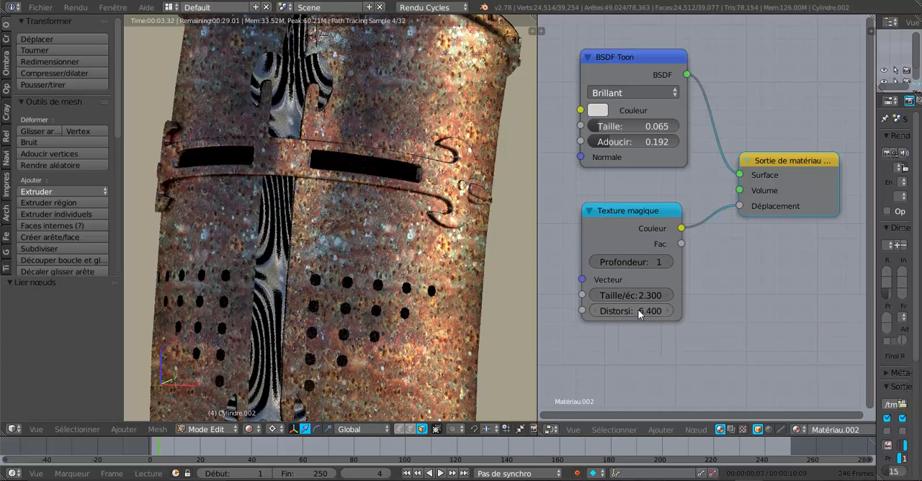
- Set Texture magique's Distorsion to 11.900 and Taille/échelle to 3.400, and BSDF Toon's Taille to 0.015 and Adoucir to 0.033
{"action": "left_click_drag", "start_coordinate": [640, 309], "coordinate": [728, 310]}
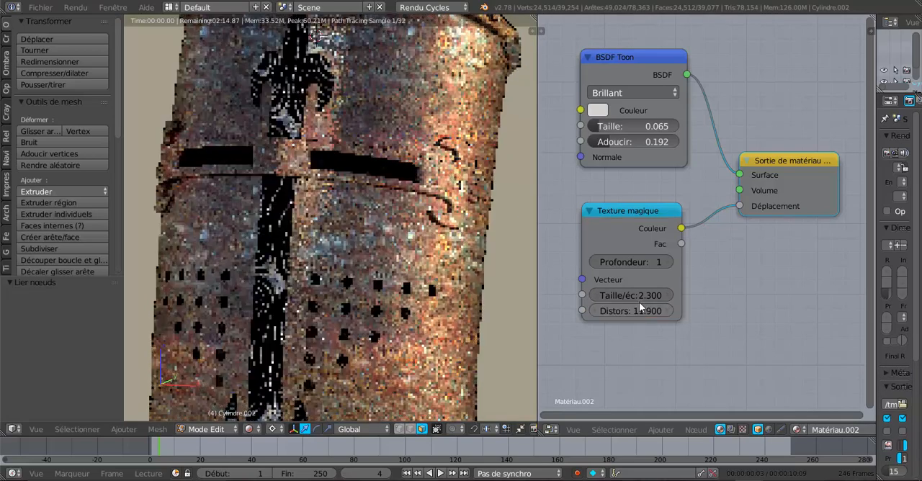
{"action": "left_click_drag", "start_coordinate": [637, 296], "coordinate": [666, 297]}
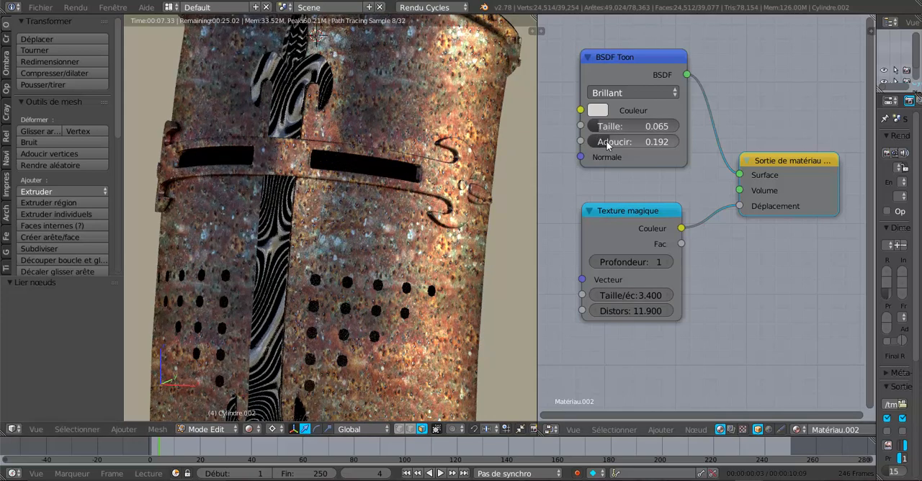
{"action": "mouse_move", "coordinate": [607, 144]}
{"action": "left_mouse_down"}
{"action": "mouse_move", "coordinate": [648, 144]}
{"action": "mouse_move", "coordinate": [594, 127]}
{"action": "mouse_move", "coordinate": [612, 144]}
{"action": "mouse_move", "coordinate": [590, 143]}
{"action": "mouse_move", "coordinate": [603, 143]}
{"action": "left_mouse_up"}
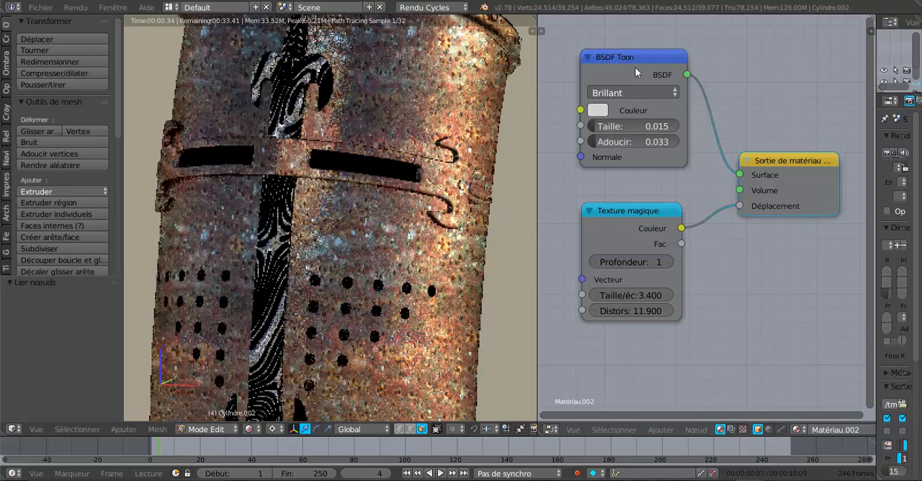
- Disconnect the BSDF Toon node from the material output and connect a new BSDF brillant node to Surface instead
{"action": "left_click_drag", "start_coordinate": [737, 176], "coordinate": [720, 119]}
{"action": "left_click", "coordinate": [661, 430]}
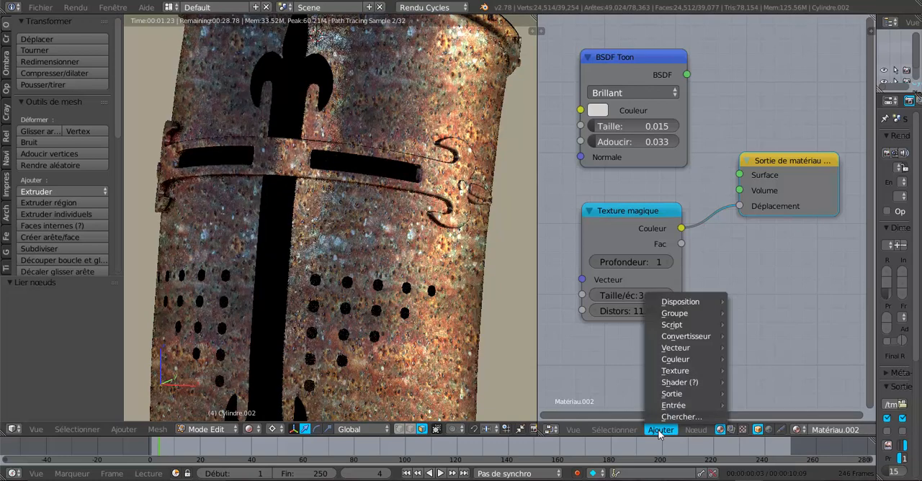
{"action": "mouse_move", "coordinate": [678, 384]}
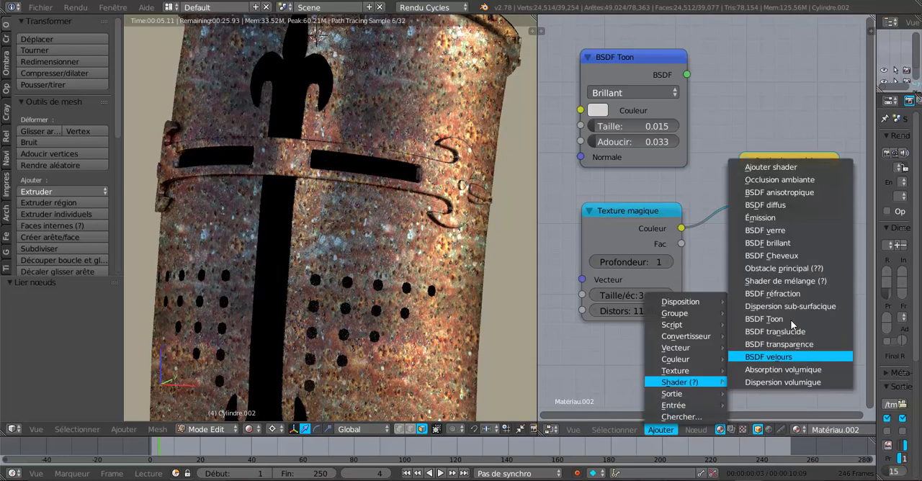
{"action": "left_click", "coordinate": [792, 245]}
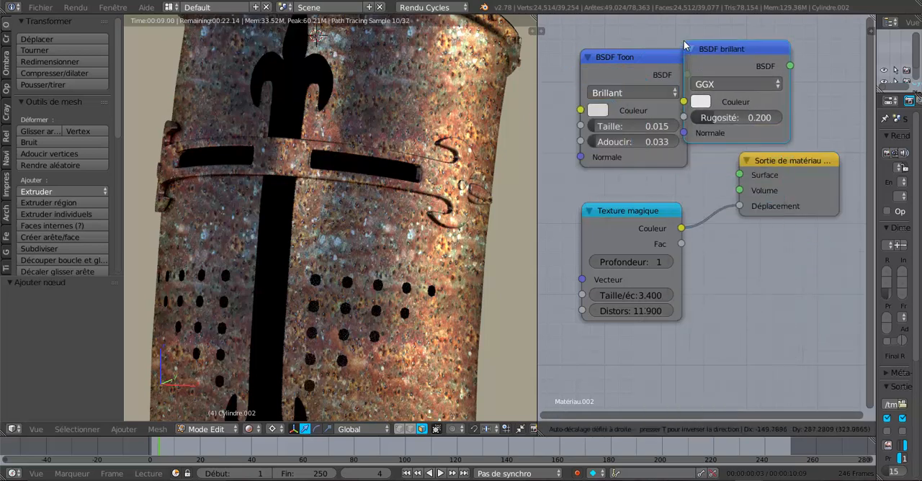
{"action": "left_click", "coordinate": [684, 45]}
{"action": "left_click_drag", "start_coordinate": [790, 65], "coordinate": [740, 175]}
- Try the Dure distribution on the BSDF brillant node and change it to Beckmann
{"action": "left_click", "coordinate": [711, 85]}
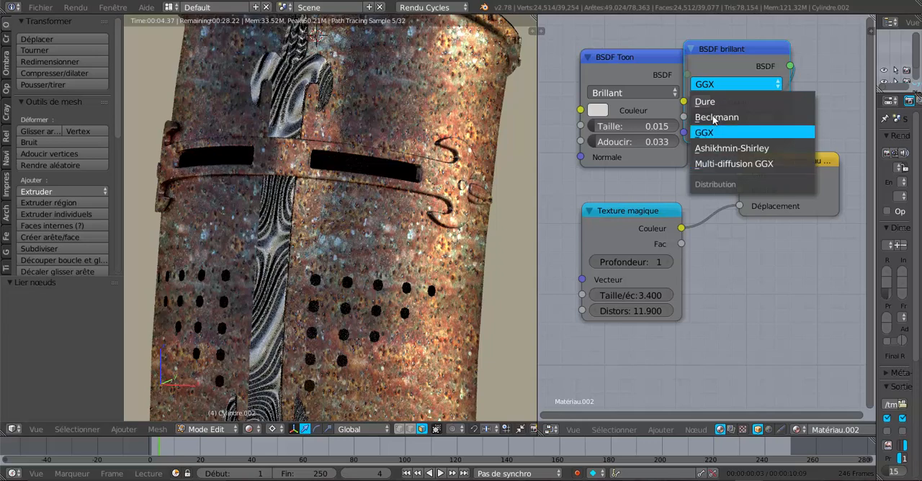
{"action": "left_click", "coordinate": [713, 103]}
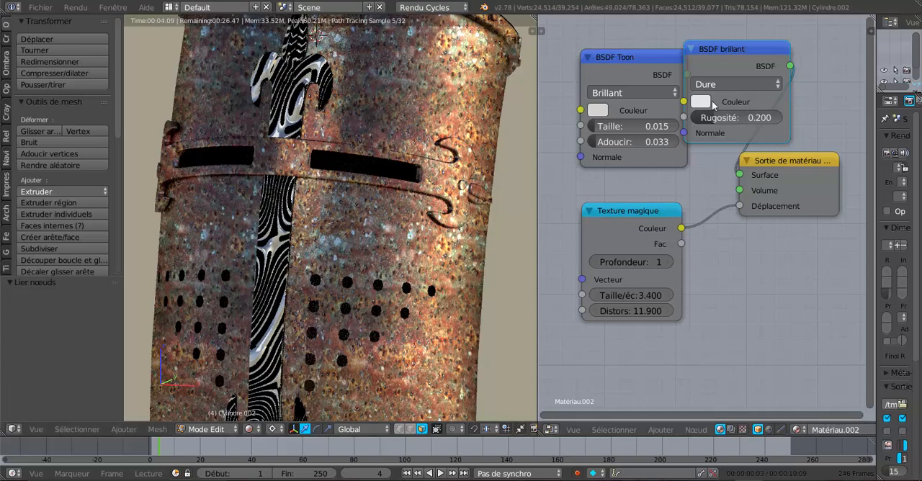
{"action": "left_click", "coordinate": [726, 84]}
{"action": "left_click", "coordinate": [730, 118]}
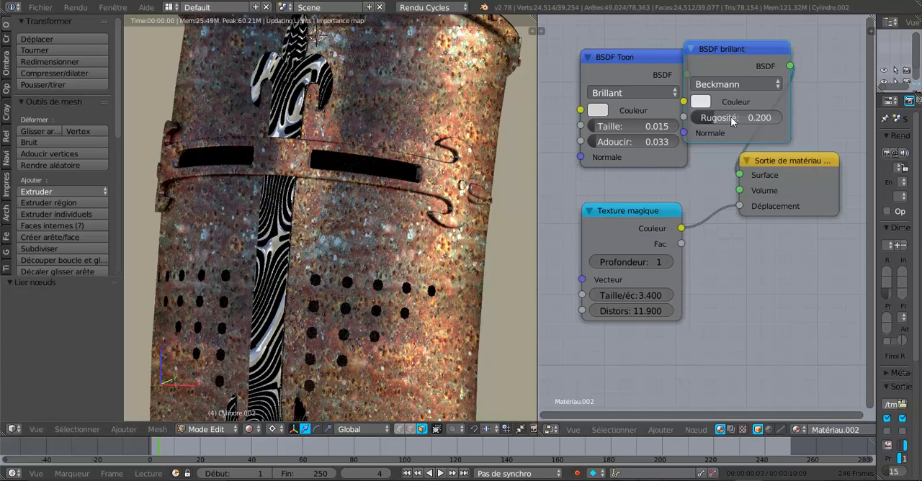
- Try the GGX and Ashikhmin-Shirley distributions on the BSDF brillant node and change it to Multi-diffusion GGX
{"action": "left_click", "coordinate": [735, 84]}
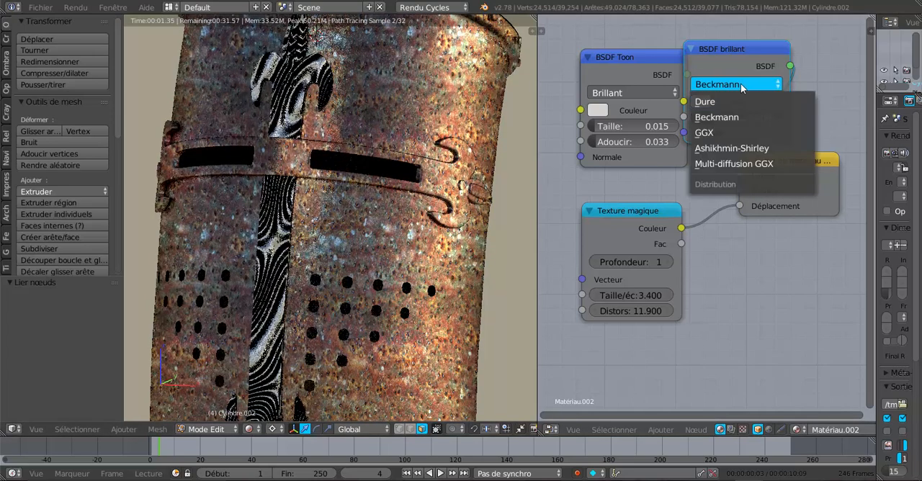
{"action": "left_click", "coordinate": [724, 133]}
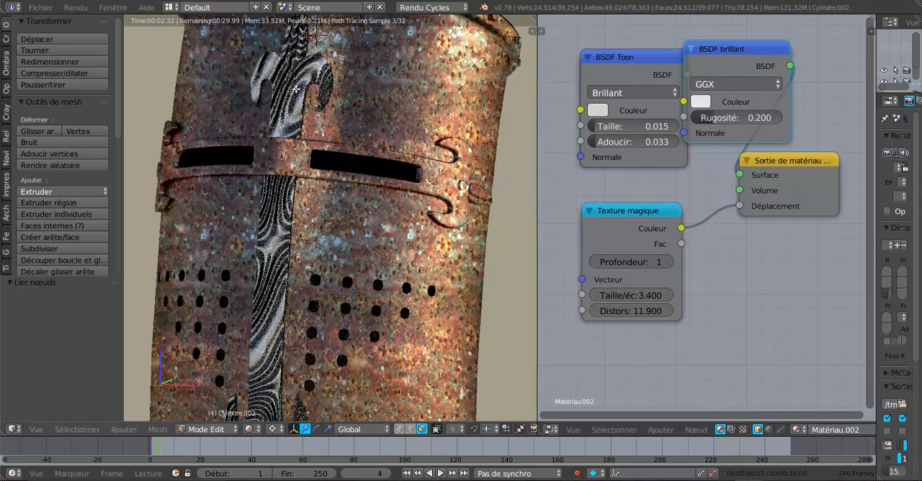
{"action": "left_click", "coordinate": [736, 85]}
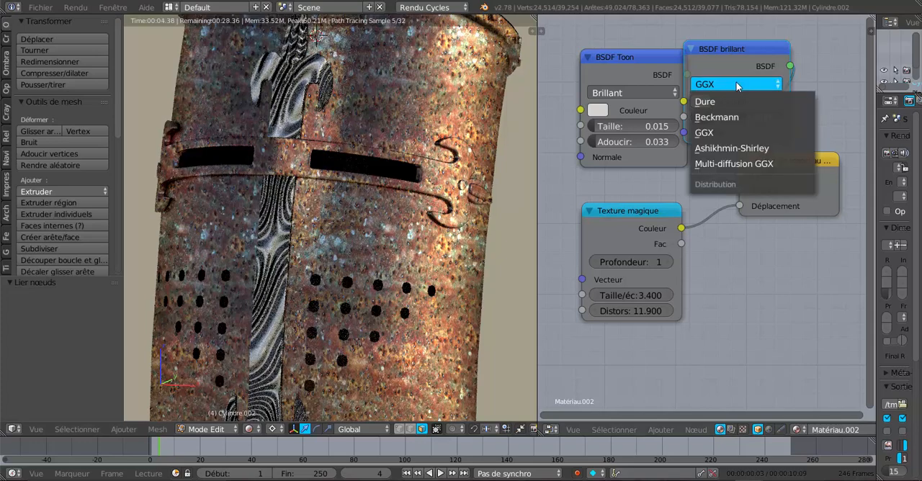
{"action": "left_click", "coordinate": [733, 146]}
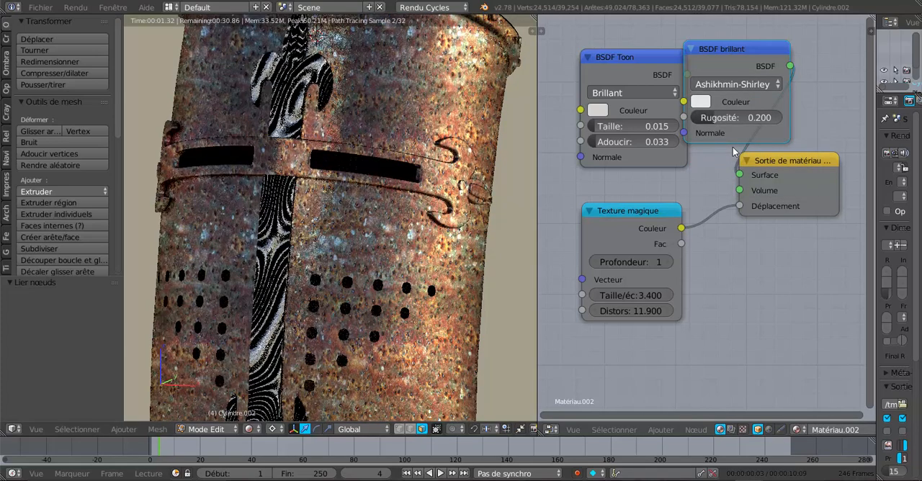
{"action": "left_click_drag", "start_coordinate": [746, 49], "coordinate": [764, 51]}
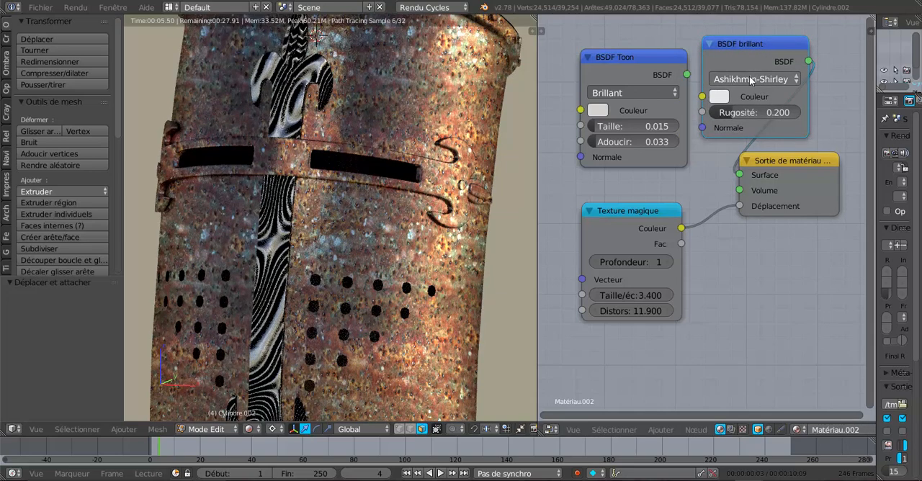
{"action": "left_click", "coordinate": [749, 80]}
{"action": "left_click", "coordinate": [731, 158]}
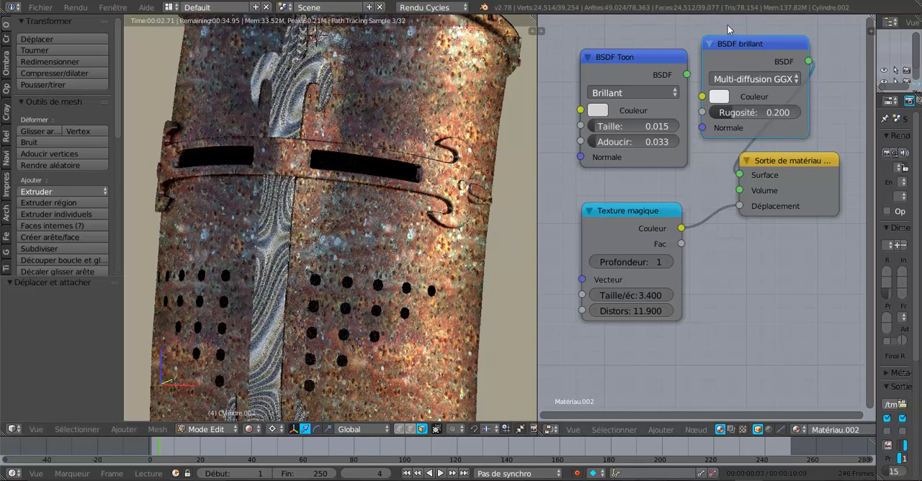
- Space the BSDF Toon and BSDF brillant nodes apart and set BSDF brillant's Couleur to a light orange
{"action": "left_click_drag", "start_coordinate": [625, 63], "coordinate": [588, 41]}
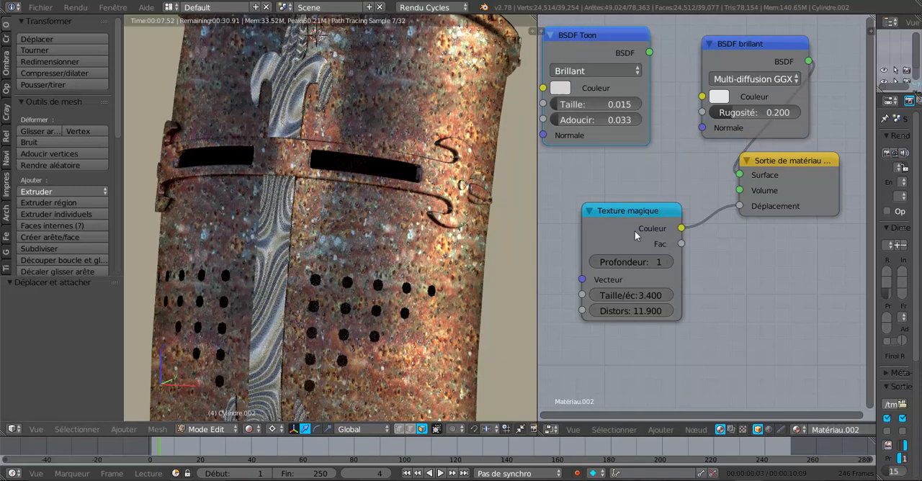
{"action": "left_click_drag", "start_coordinate": [778, 47], "coordinate": [751, 45]}
{"action": "left_click", "coordinate": [697, 97]}
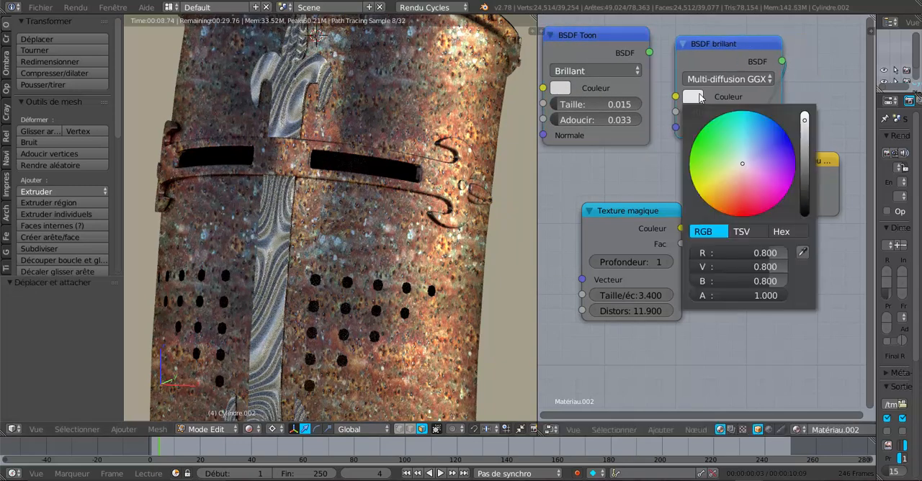
{"action": "left_click", "coordinate": [725, 185]}
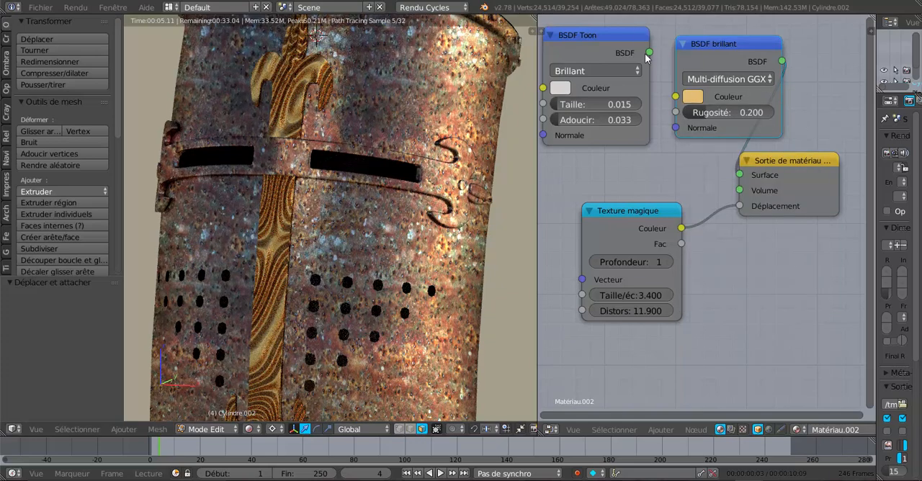
- Replace BSDF brillant with the BSDF Toon node on the Surface input and set the Toon Couleur to a light orange
{"action": "left_click_drag", "start_coordinate": [650, 53], "coordinate": [749, 165]}
{"action": "key", "text": "x"}
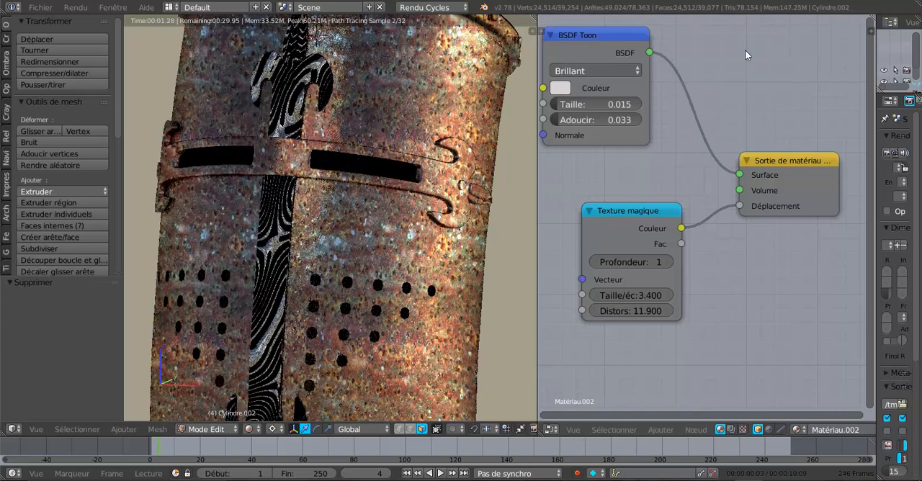
{"action": "left_click_drag", "start_coordinate": [599, 41], "coordinate": [643, 67]}
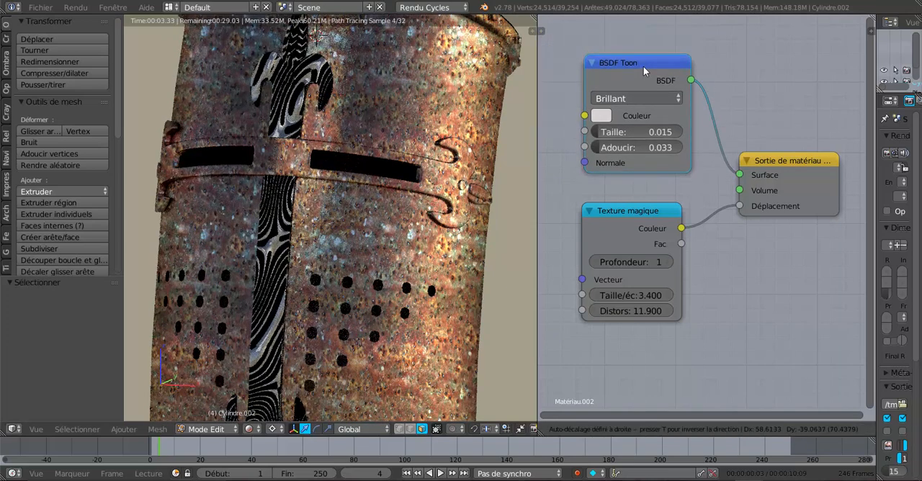
{"action": "left_click", "coordinate": [607, 118]}
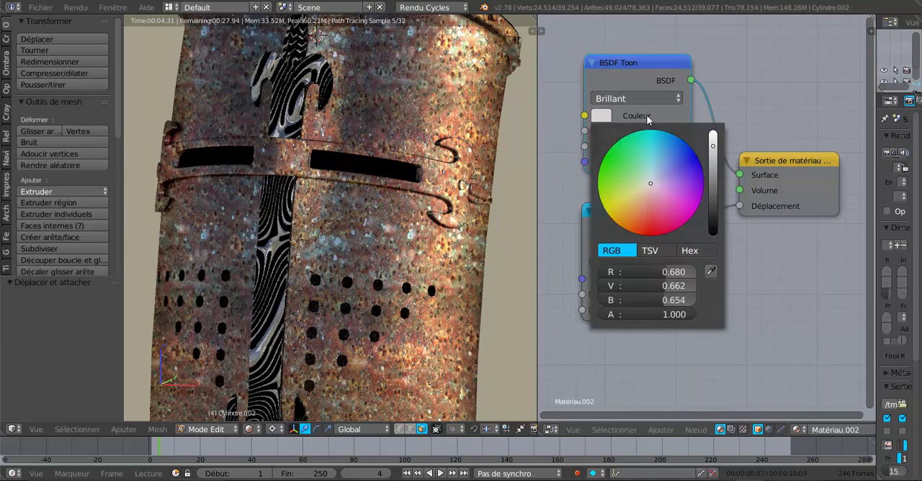
{"action": "left_click", "coordinate": [637, 201]}
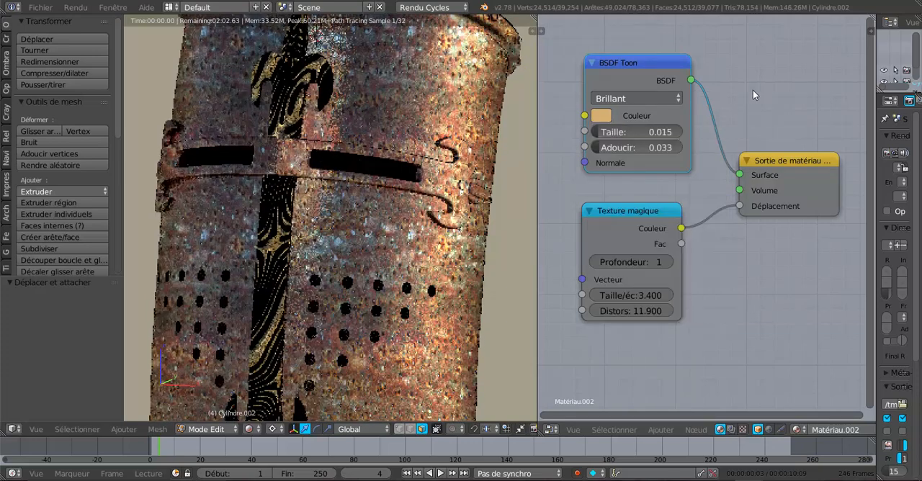
- Disconnect the Texture magique node from Déplacement and delete it
{"action": "left_click_drag", "start_coordinate": [737, 209], "coordinate": [639, 225]}
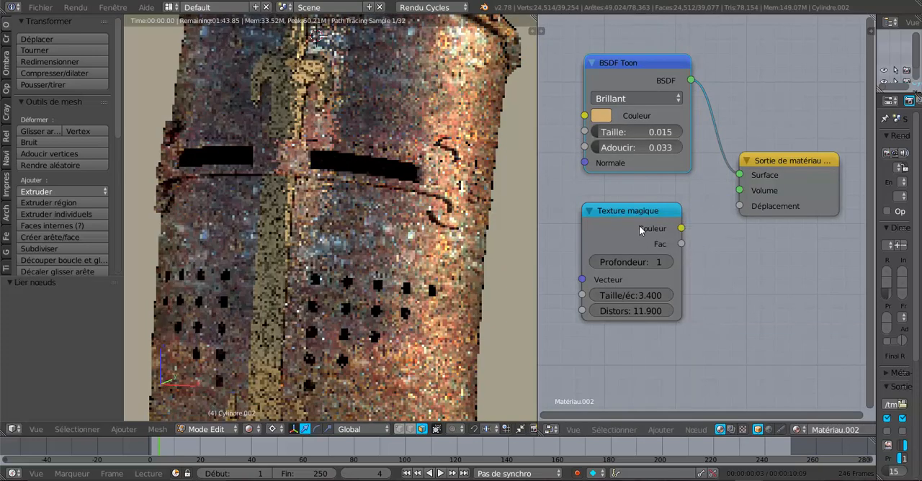
{"action": "left_click", "coordinate": [638, 225]}
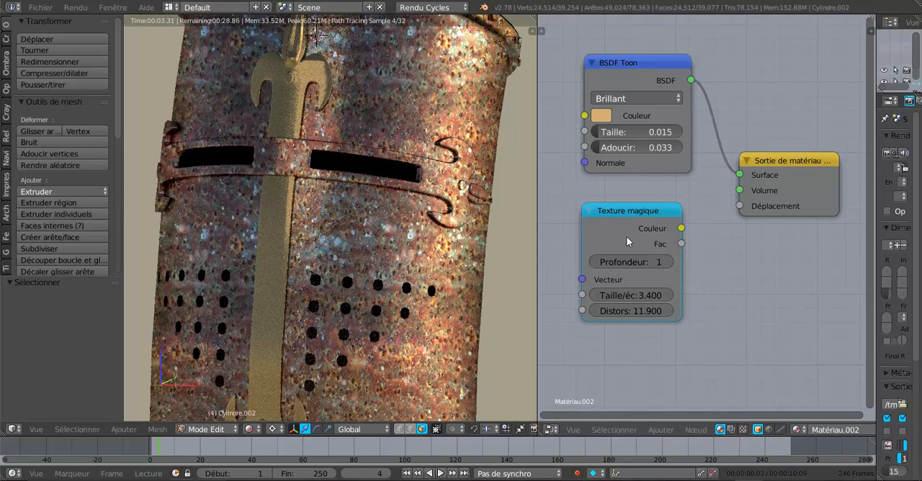
{"action": "key", "text": "x"}
- Set the BSDF Toon node's Taille to 0.049 while checking the ornament from the front and from below
{"action": "scroll", "coordinate": [626, 236], "scroll_direction": "down", "scroll_amount": 1}
{"action": "key", "text": "KP_1"}
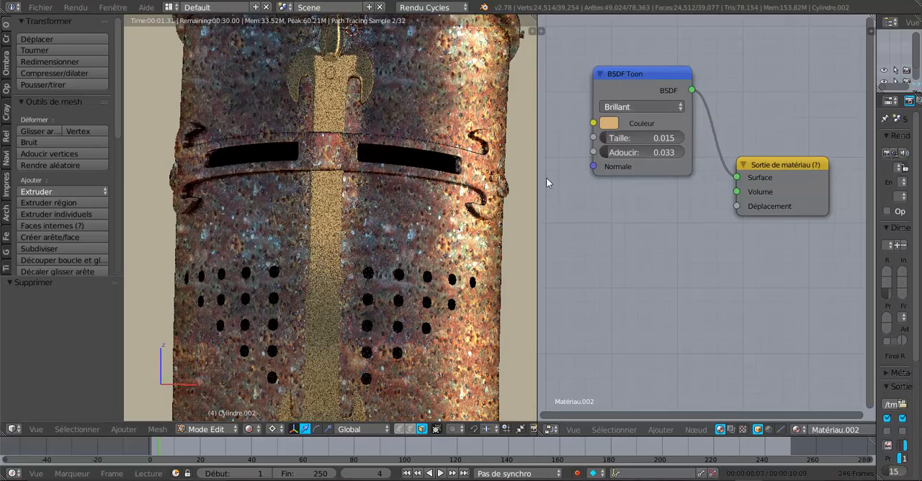
{"action": "middle_click_drag", "start_coordinate": [453, 222], "coordinate": [415, 186]}
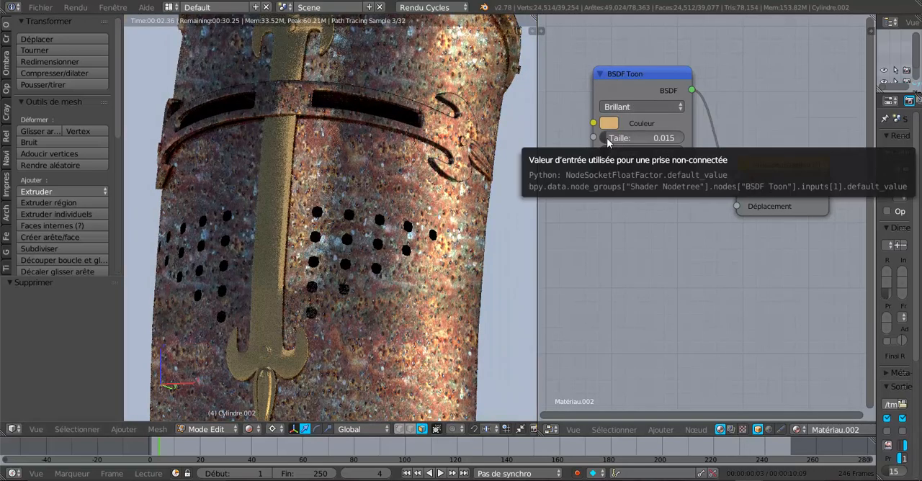
{"action": "left_click_drag", "start_coordinate": [607, 140], "coordinate": [611, 141]}
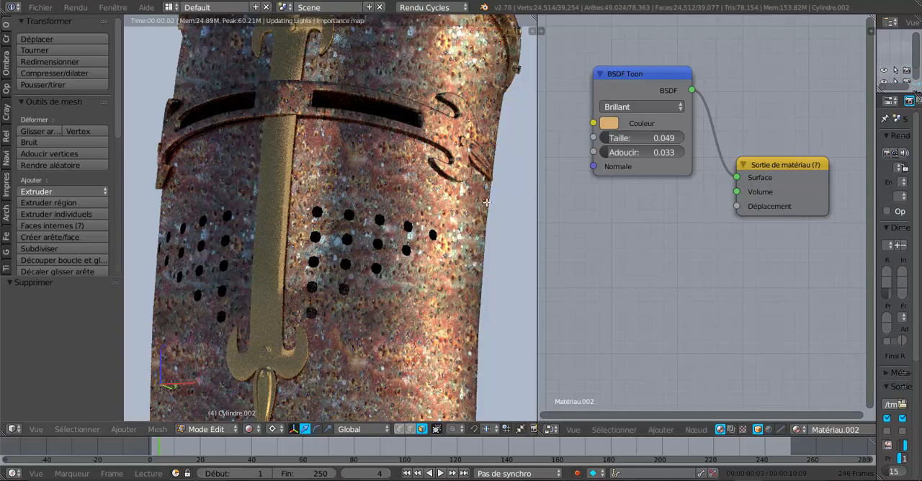
- Add a Textures damier node, connect its Couleur to Déplacement and set its Taille/échelle to 18.300
{"action": "left_click", "coordinate": [661, 430]}
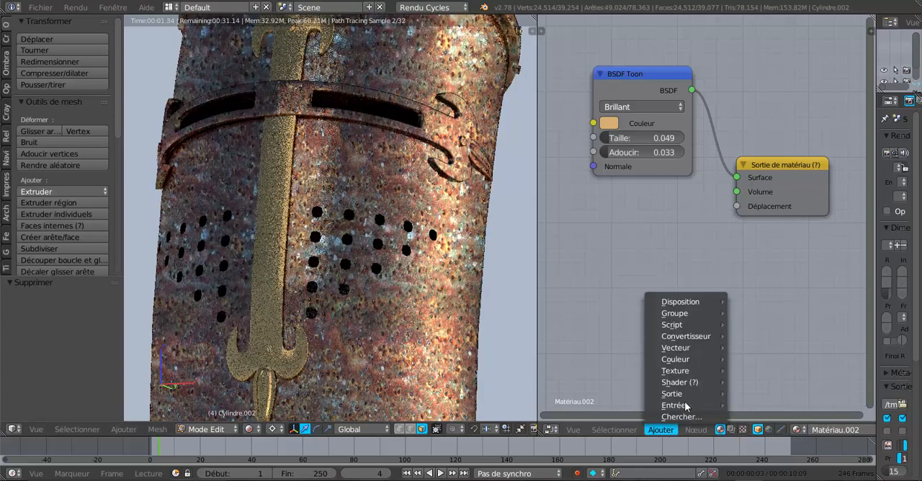
{"action": "mouse_move", "coordinate": [675, 370]}
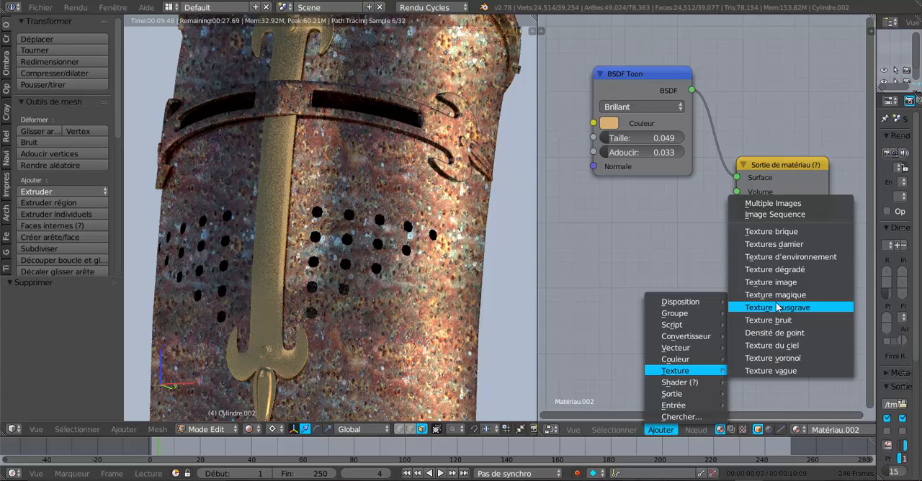
{"action": "left_click", "coordinate": [776, 245]}
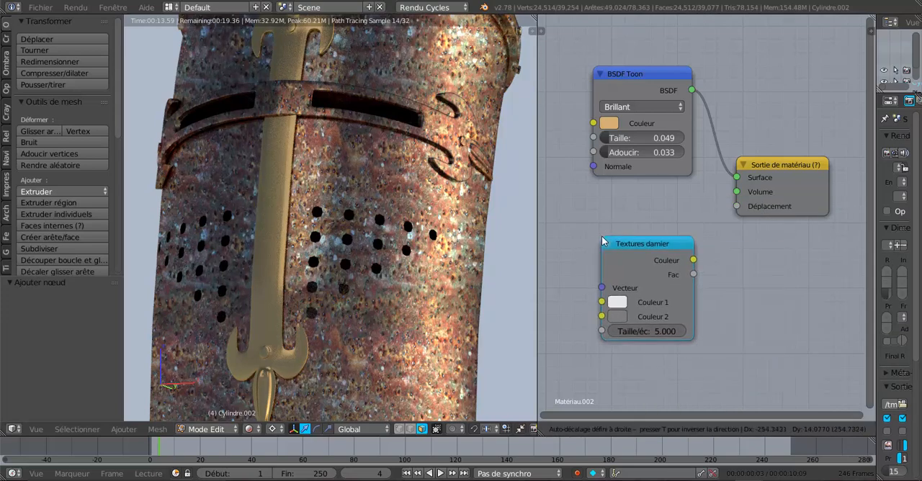
{"action": "left_click", "coordinate": [639, 219]}
{"action": "left_click_drag", "start_coordinate": [688, 233], "coordinate": [736, 207]}
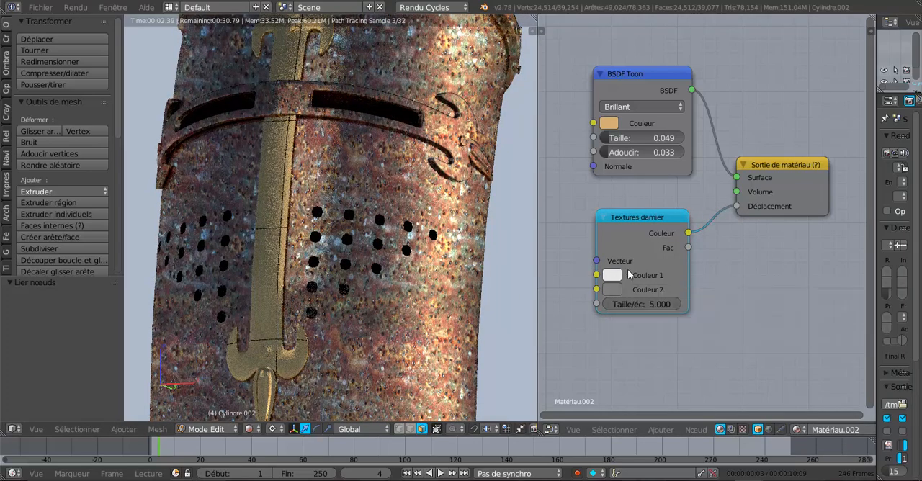
{"action": "left_click_drag", "start_coordinate": [641, 305], "coordinate": [736, 305]}
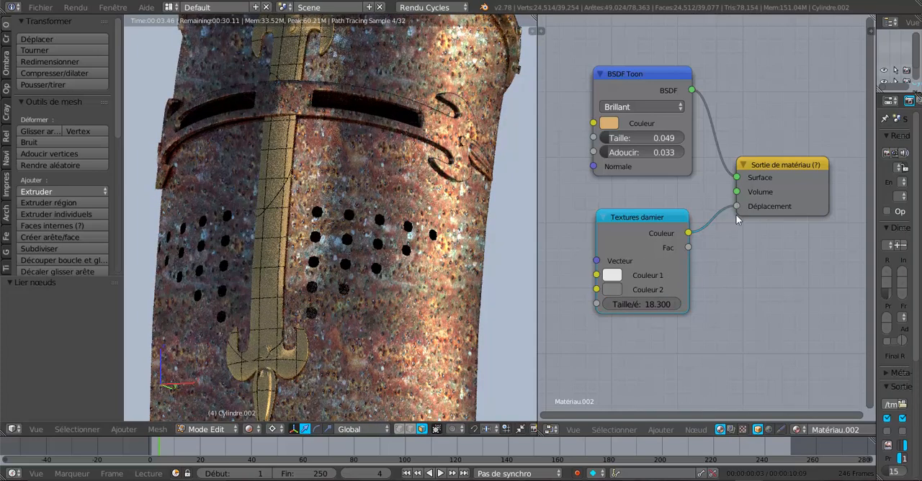
- Replace the Textures damier node with a Texture brique node whose Couleur output feeds Déplacement
{"action": "left_click_drag", "start_coordinate": [737, 211], "coordinate": [626, 239]}
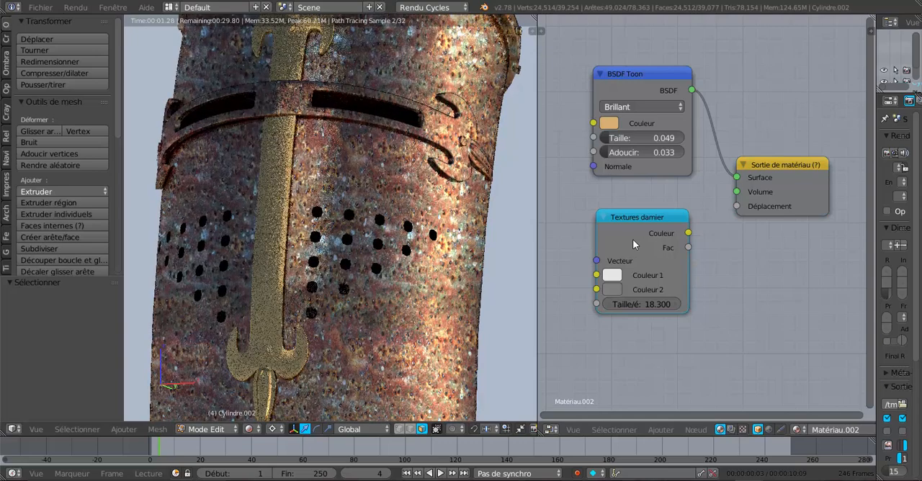
{"action": "key", "text": "x"}
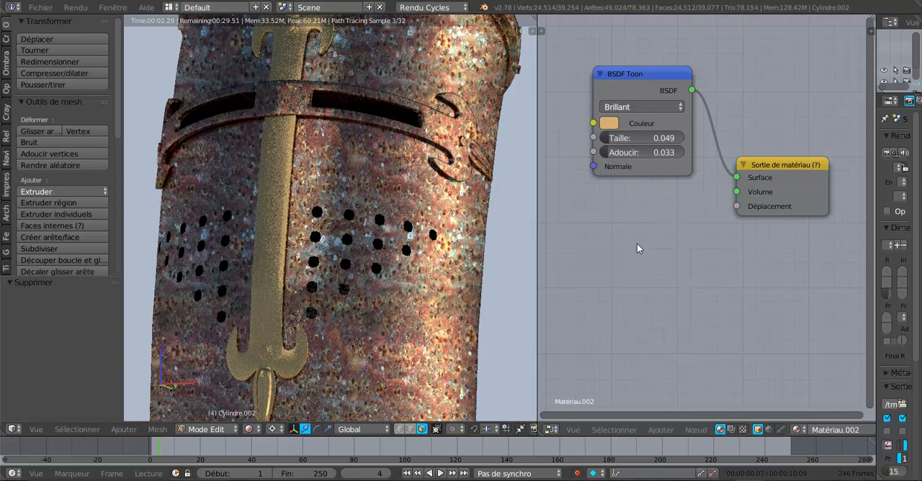
{"action": "left_click", "coordinate": [696, 430]}
{"action": "mouse_move", "coordinate": [660, 430]}
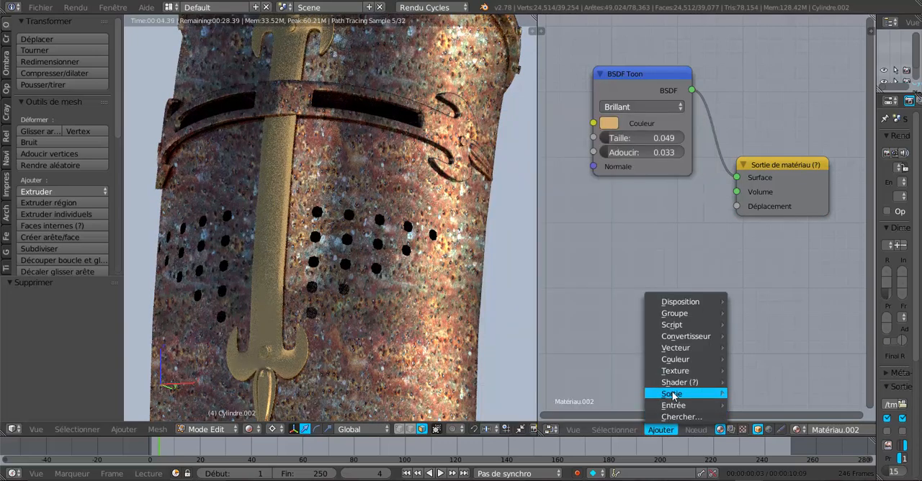
{"action": "mouse_move", "coordinate": [673, 396]}
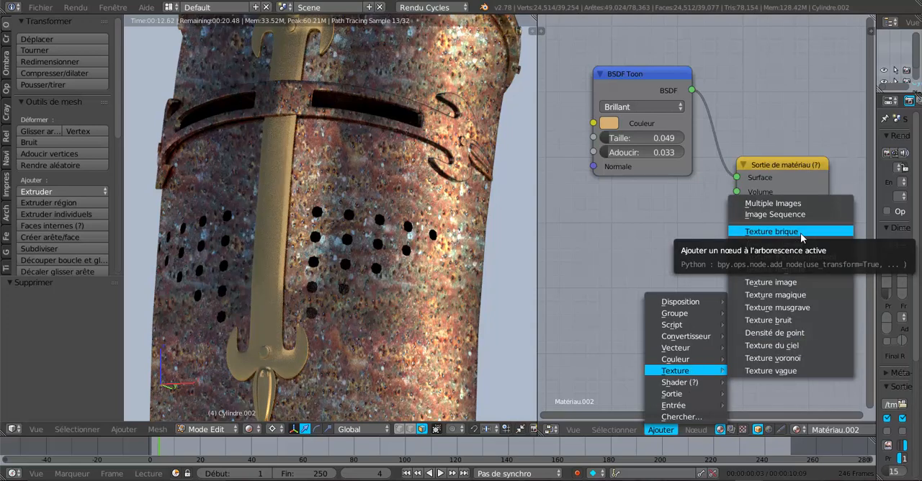
{"action": "left_click", "coordinate": [800, 234]}
{"action": "left_click", "coordinate": [594, 195]}
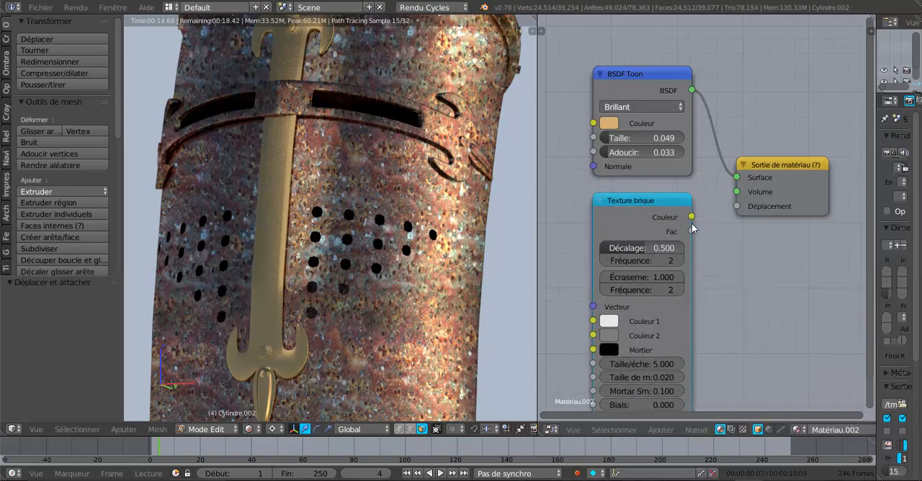
{"action": "left_click_drag", "start_coordinate": [691, 217], "coordinate": [735, 220]}
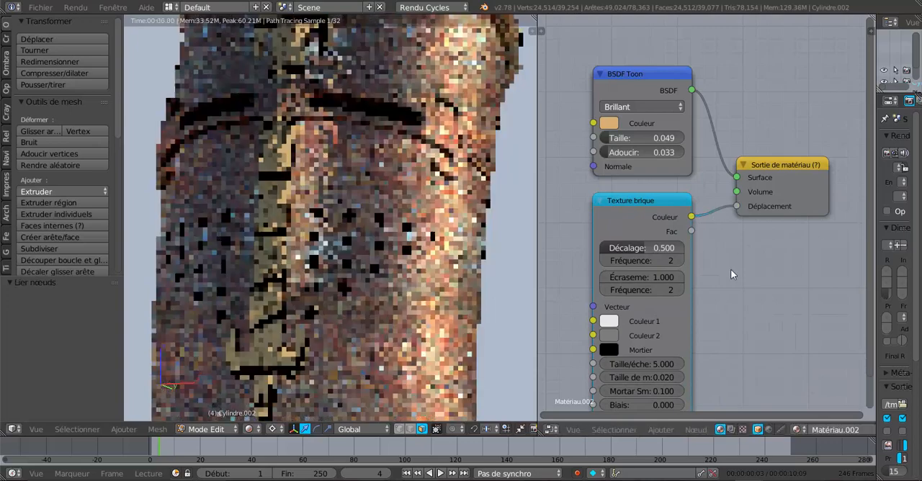
- Set Texture brique's Décalage to 0.125 and the Fréquence below it to 3
{"action": "scroll", "coordinate": [731, 269], "scroll_direction": "down", "scroll_amount": 1}
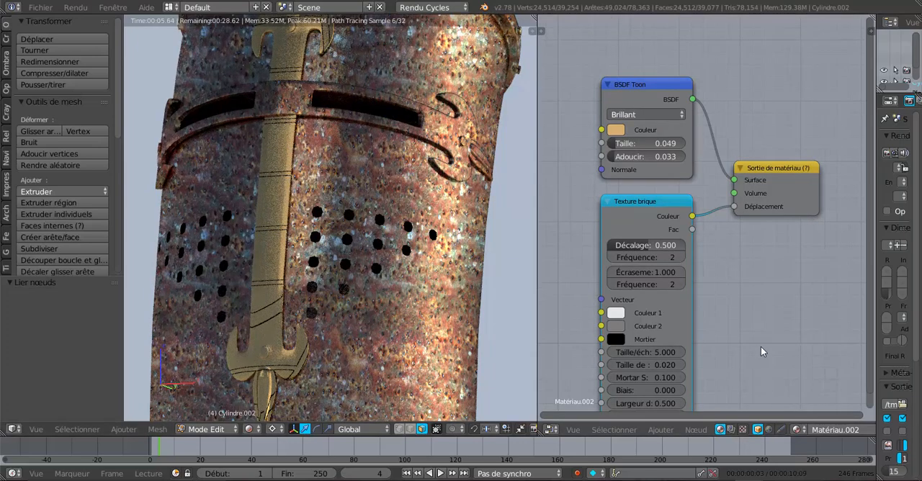
{"action": "scroll", "coordinate": [776, 341], "scroll_direction": "down", "scroll_amount": 1}
{"action": "middle_click_drag", "start_coordinate": [770, 350], "coordinate": [779, 313]}
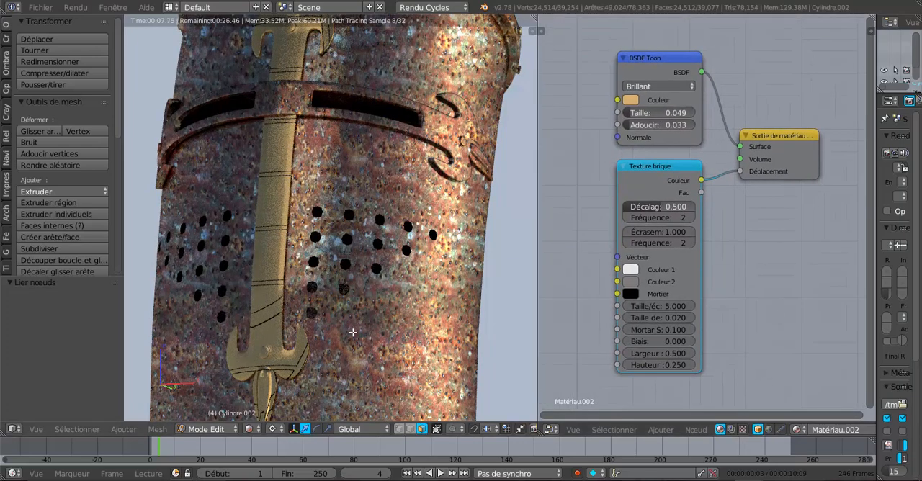
{"action": "scroll", "coordinate": [330, 319], "scroll_direction": "down", "scroll_amount": 1}
{"action": "scroll", "coordinate": [333, 318], "scroll_direction": "up", "scroll_amount": 1}
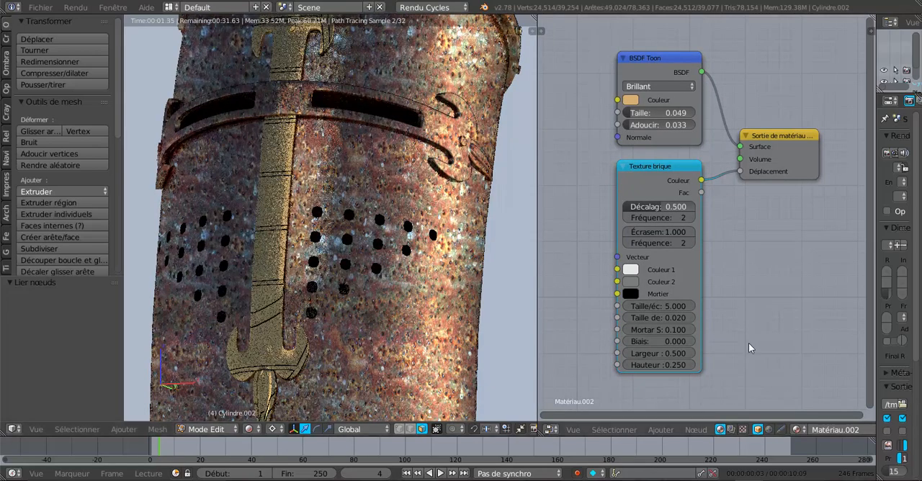
{"action": "scroll", "coordinate": [748, 343], "scroll_direction": "up", "scroll_amount": 2}
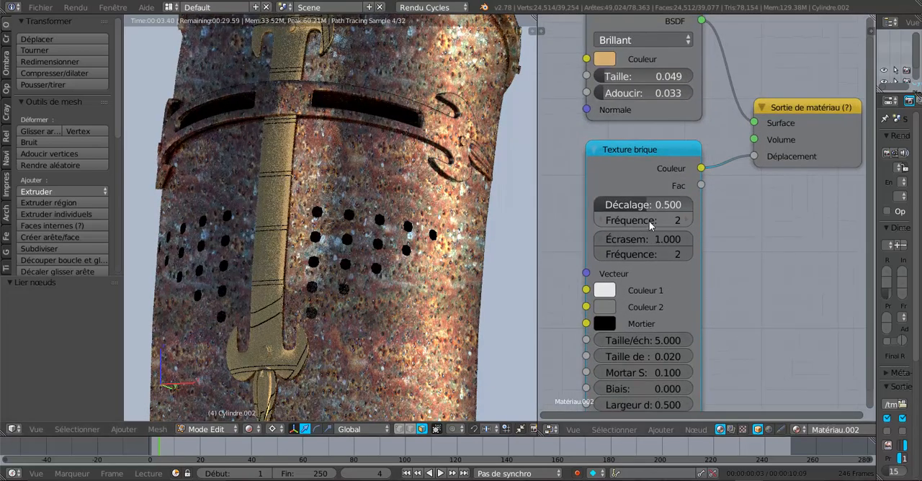
{"action": "left_click_drag", "start_coordinate": [646, 204], "coordinate": [610, 204]}
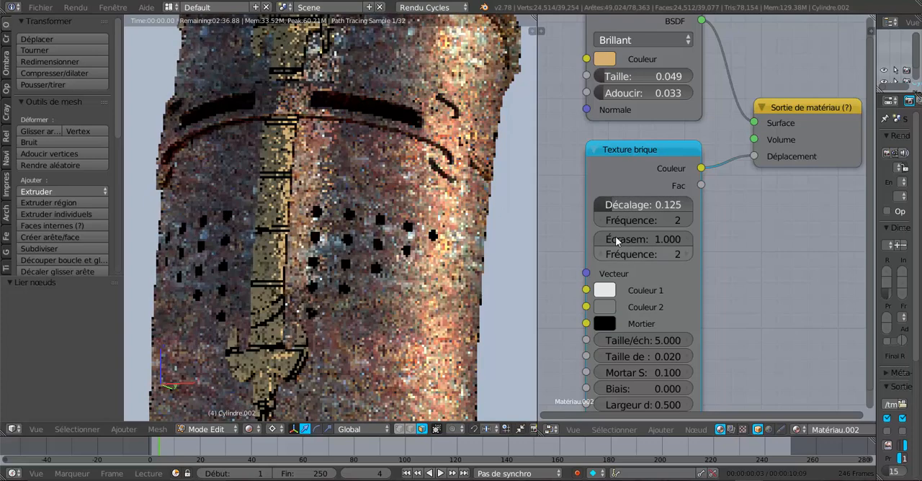
{"action": "left_click", "coordinate": [681, 220]}
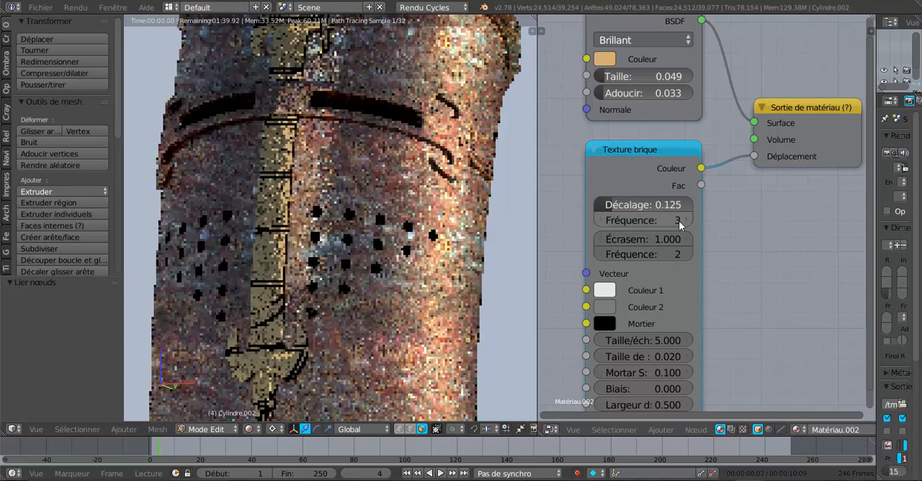
- Set Texture brique's upper Fréquence to 20, Écrasement to 3.200 and lower Fréquence to 12
{"action": "left_click_drag", "start_coordinate": [645, 222], "coordinate": [677, 239]}
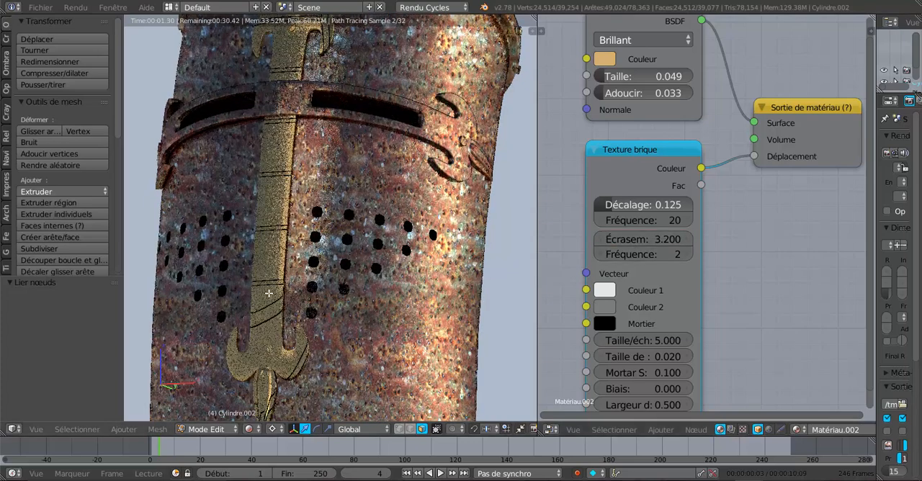
{"action": "scroll", "coordinate": [283, 199], "scroll_direction": "down", "scroll_amount": 1}
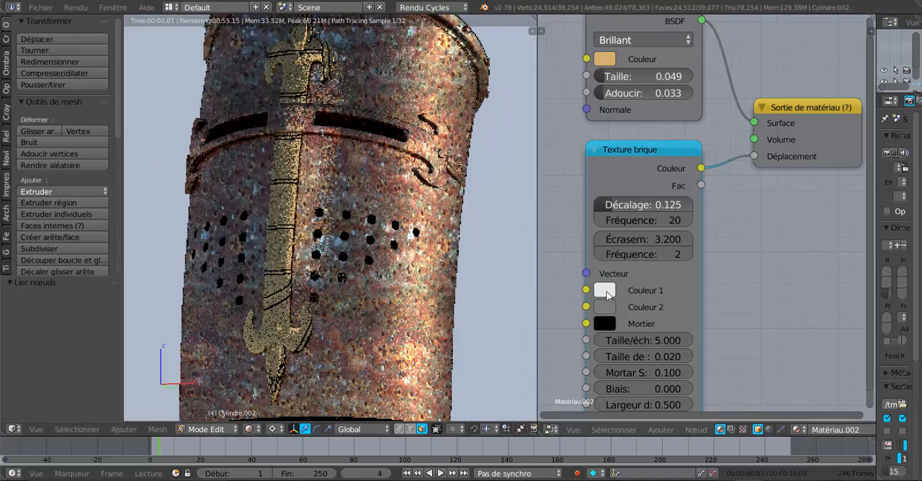
{"action": "left_click_drag", "start_coordinate": [657, 252], "coordinate": [691, 252]}
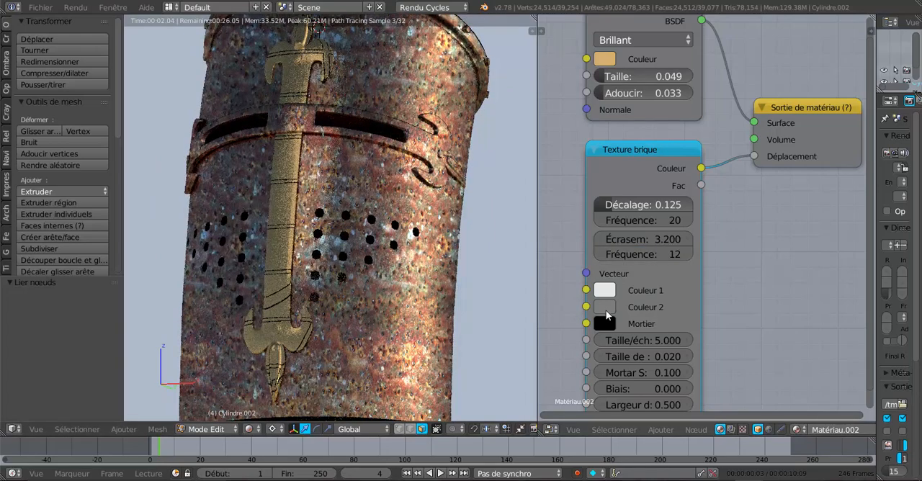
- Set Texture brique's Taille/échelle to 8.600 and its mortar size to 0.125
{"action": "scroll", "coordinate": [759, 324], "scroll_direction": "down", "scroll_amount": 1}
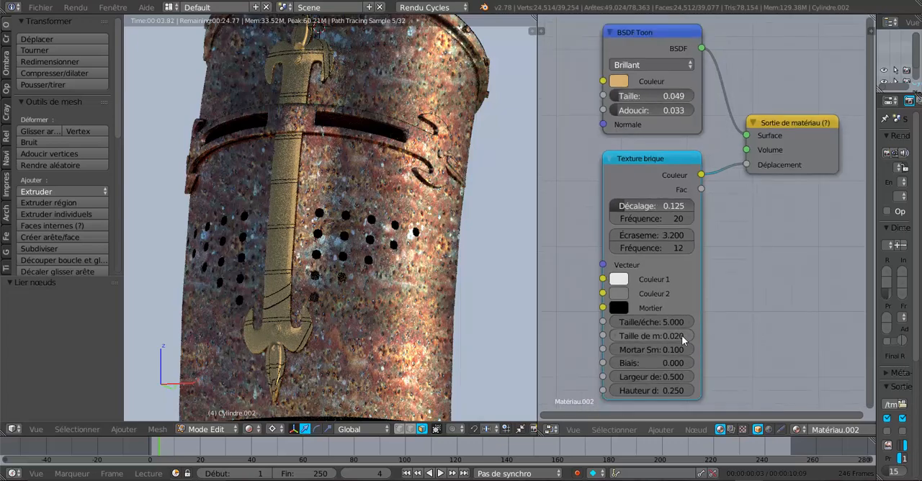
{"action": "left_click_drag", "start_coordinate": [658, 323], "coordinate": [681, 324]}
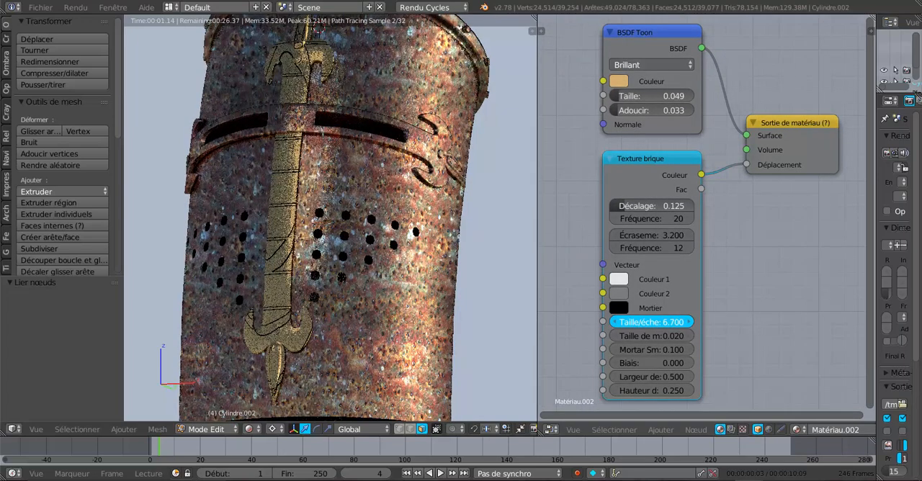
{"action": "left_click_drag", "start_coordinate": [681, 324], "coordinate": [701, 324]}
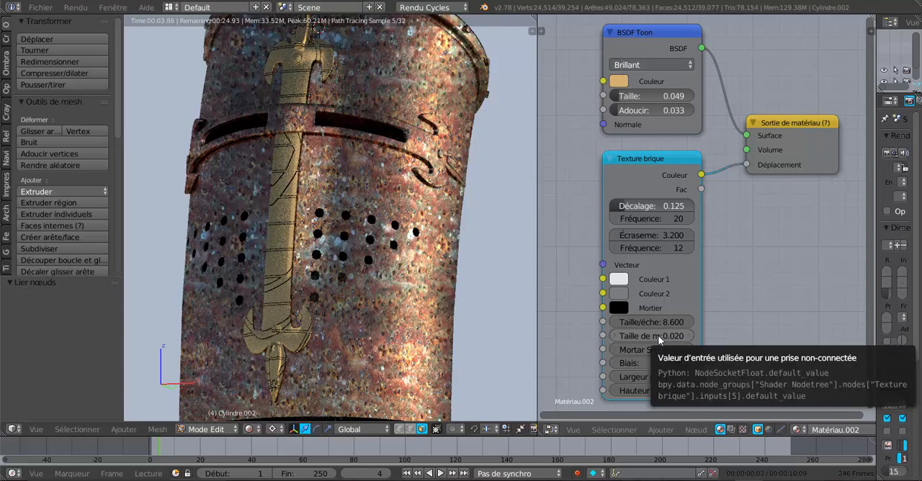
{"action": "mouse_move", "coordinate": [660, 337]}
{"action": "left_mouse_down"}
{"action": "mouse_move", "coordinate": [673, 336]}
{"action": "mouse_move", "coordinate": [661, 336]}
{"action": "left_mouse_up"}
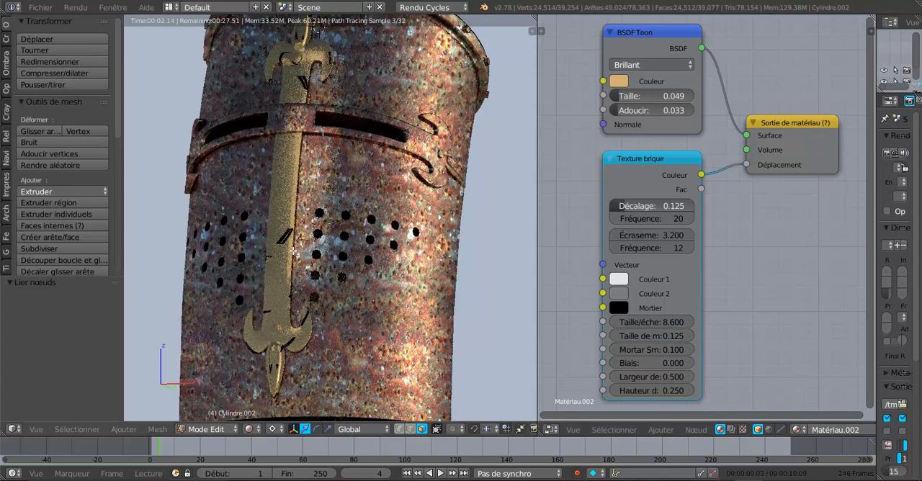
{"action": "left_click_drag", "start_coordinate": [669, 335], "coordinate": [671, 336]}
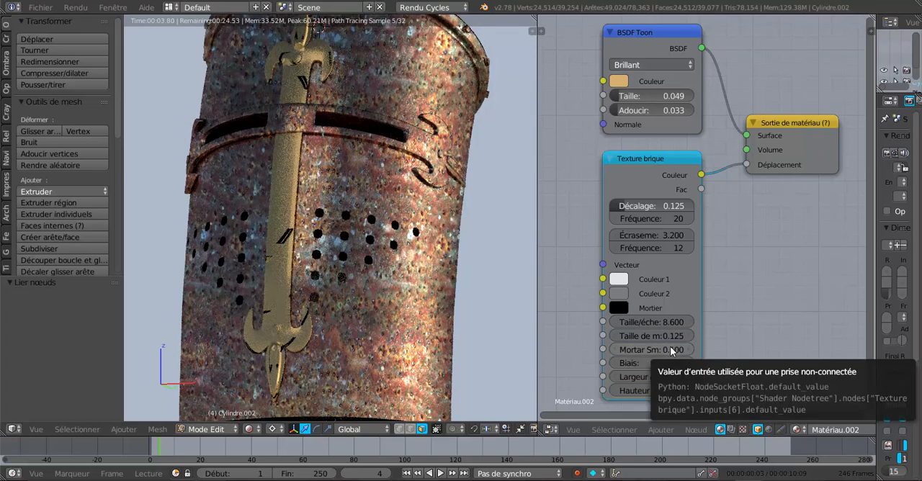
- Set Texture brique's Mortar Smooth and Biais to 1.000, its brick width to 0.200 and its row height to 1.150
{"action": "left_click_drag", "start_coordinate": [672, 351], "coordinate": [713, 351]}
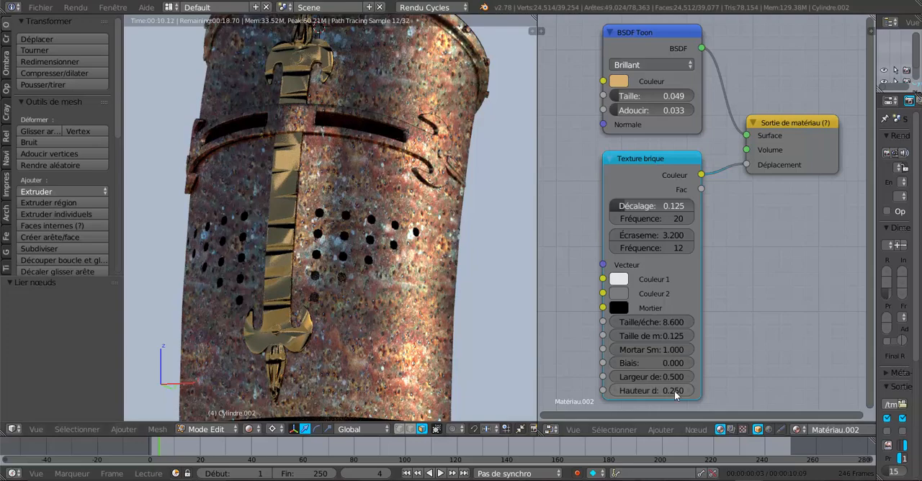
{"action": "left_click_drag", "start_coordinate": [663, 361], "coordinate": [692, 361]}
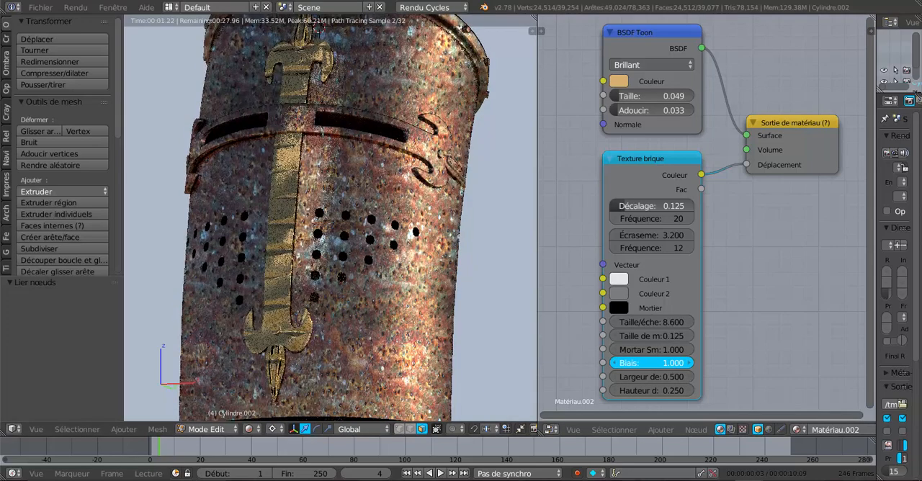
{"action": "left_click", "coordinate": [671, 376]}
{"action": "mouse_move", "coordinate": [671, 377]}
{"action": "left_mouse_down"}
{"action": "mouse_move", "coordinate": [720, 377]}
{"action": "mouse_move", "coordinate": [666, 377]}
{"action": "left_mouse_up"}
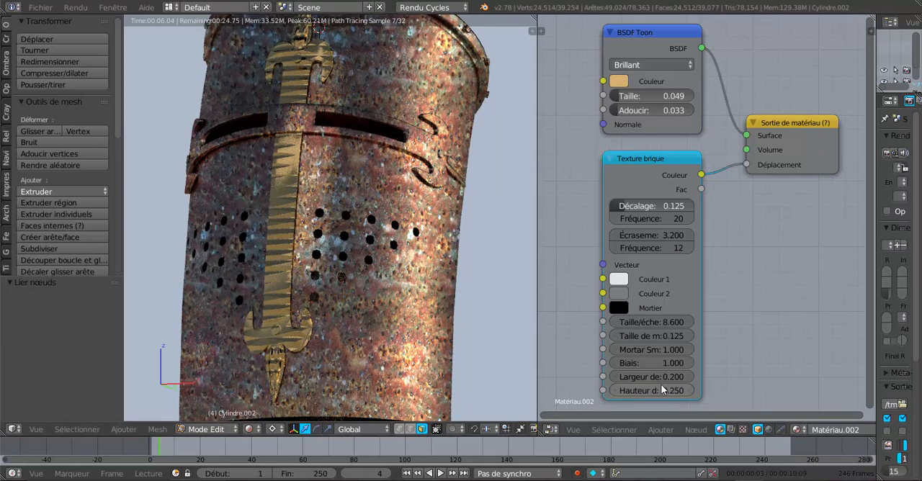
{"action": "left_click_drag", "start_coordinate": [665, 390], "coordinate": [709, 390]}
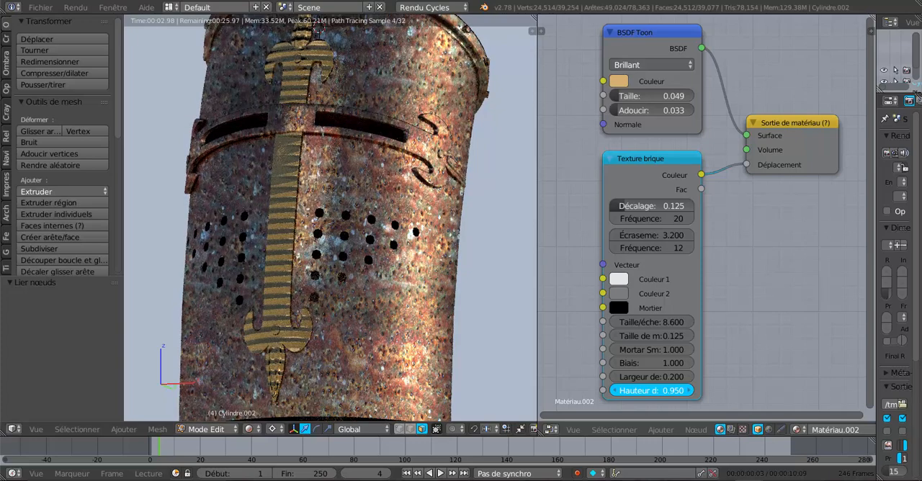
{"action": "left_click_drag", "start_coordinate": [709, 389], "coordinate": [724, 389]}
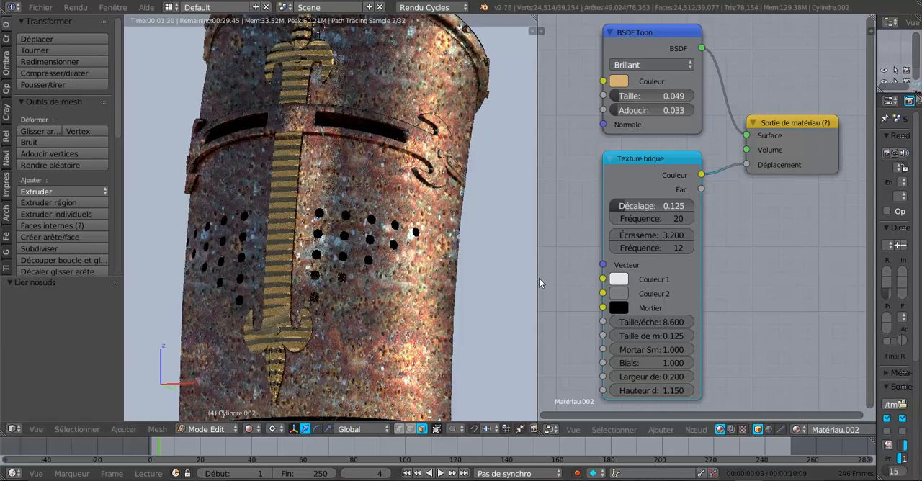
- Enlarge the 3D view and examine the brick relief on the helmet's central ornament from the front and at an angle
{"action": "left_click_drag", "start_coordinate": [536, 282], "coordinate": [571, 283]}
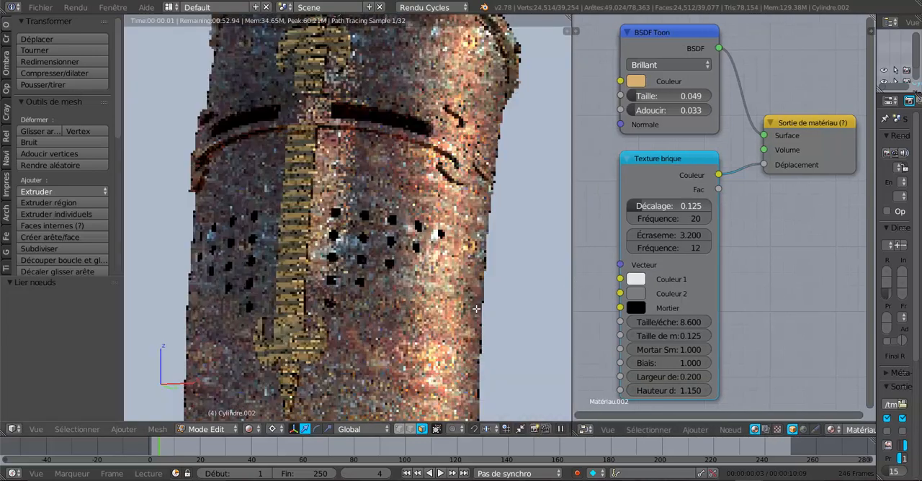
{"action": "scroll", "coordinate": [317, 338], "scroll_direction": "down", "scroll_amount": 2}
{"action": "middle_click_drag", "start_coordinate": [317, 337], "coordinate": [356, 336]}
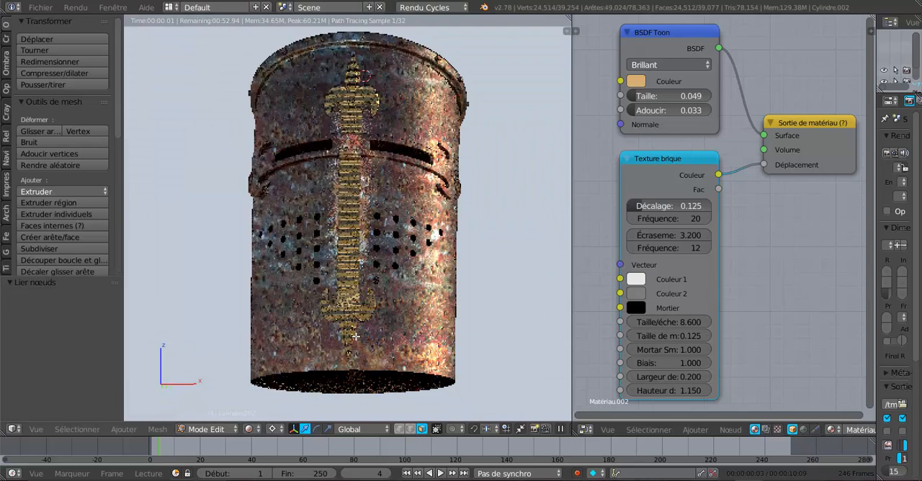
{"action": "scroll", "coordinate": [356, 336], "scroll_direction": "up", "scroll_amount": 2}
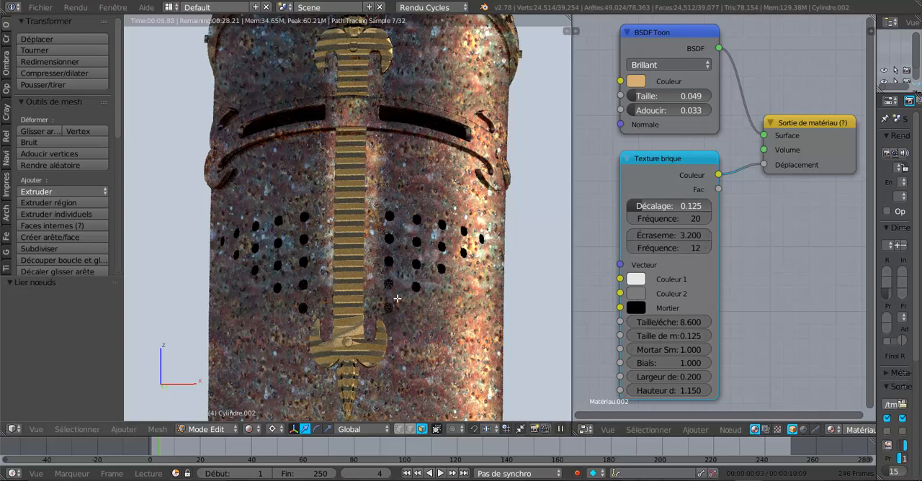
{"action": "middle_click_drag", "start_coordinate": [391, 304], "coordinate": [337, 352]}
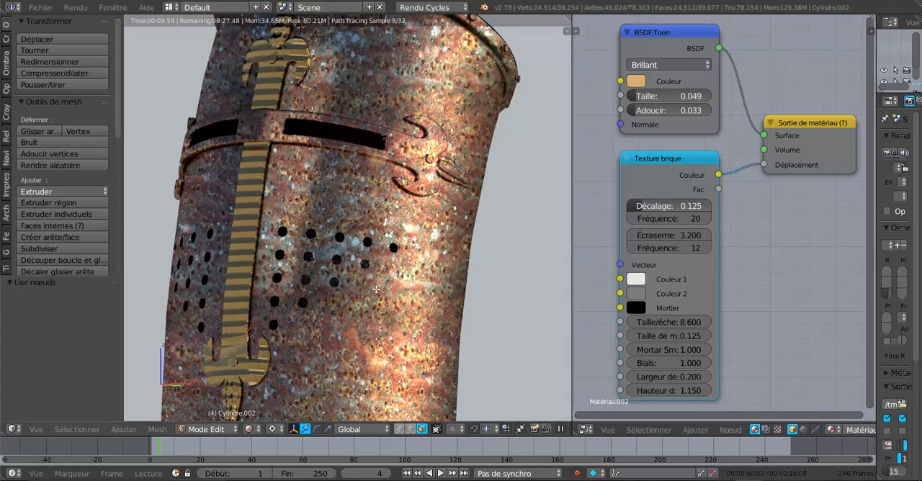
{"action": "scroll", "coordinate": [378, 315], "scroll_direction": "down", "scroll_amount": 1}
{"action": "scroll", "coordinate": [378, 316], "scroll_direction": "up", "scroll_amount": 1}
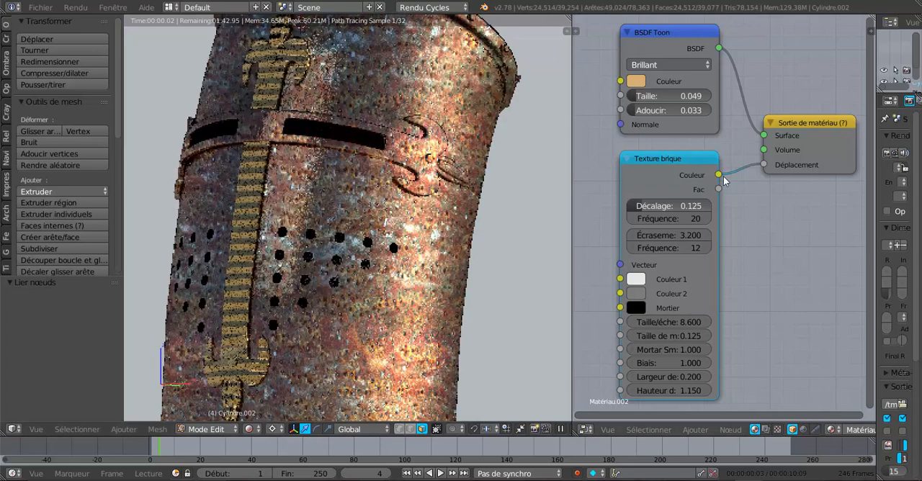
- Disconnect Texture brique from Déplacement and delete the node
{"action": "left_click_drag", "start_coordinate": [763, 164], "coordinate": [734, 185]}
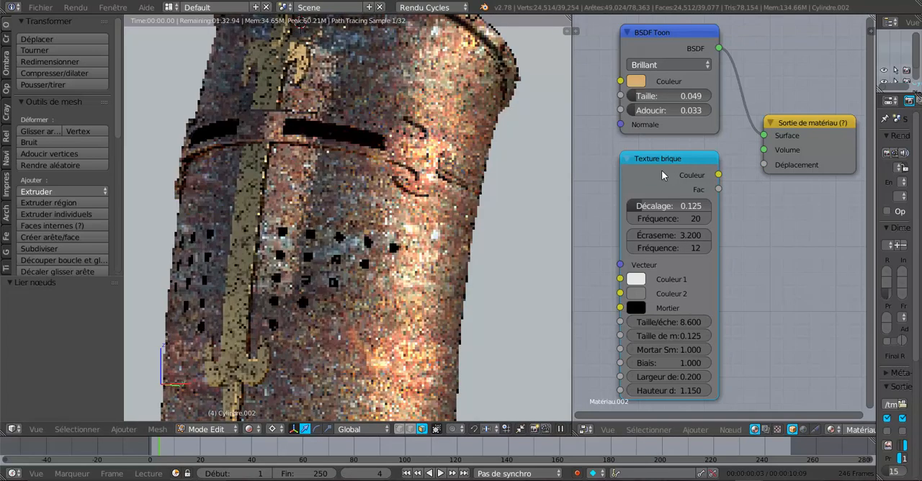
{"action": "left_click", "coordinate": [663, 175]}
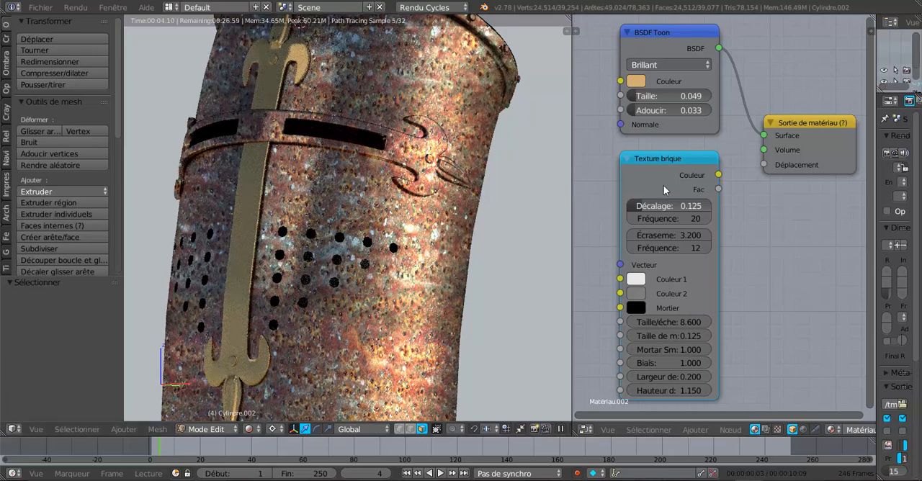
{"action": "key", "text": "Delete"}
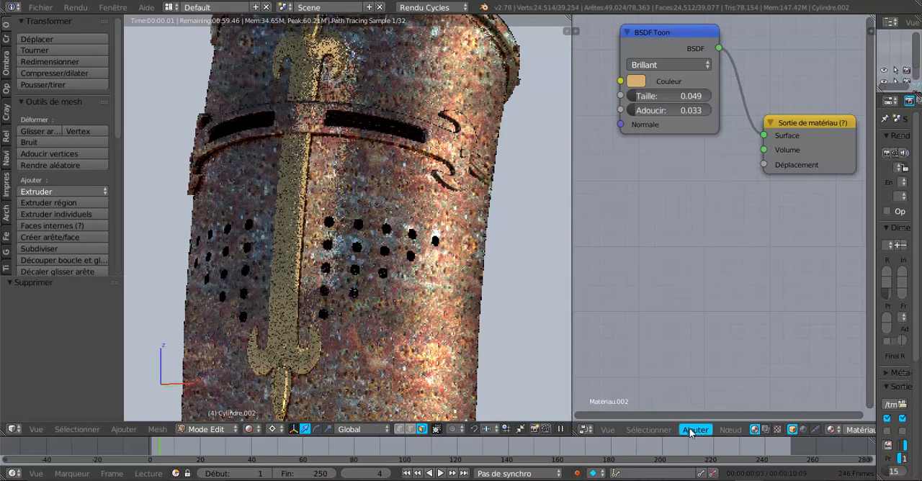
- Add a Texture bruit node below BSDF Toon and connect its Couleur output to Déplacement
{"action": "left_click", "coordinate": [693, 429]}
{"action": "mouse_move", "coordinate": [706, 397]}
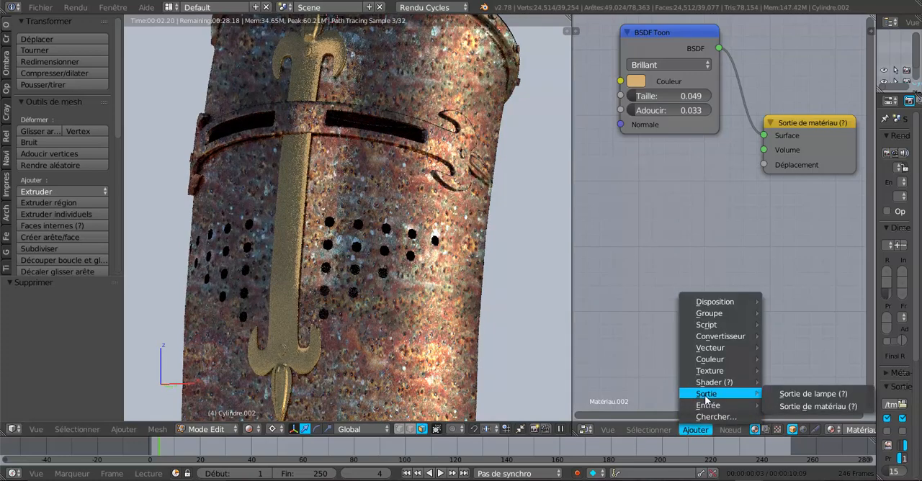
{"action": "mouse_move", "coordinate": [711, 373]}
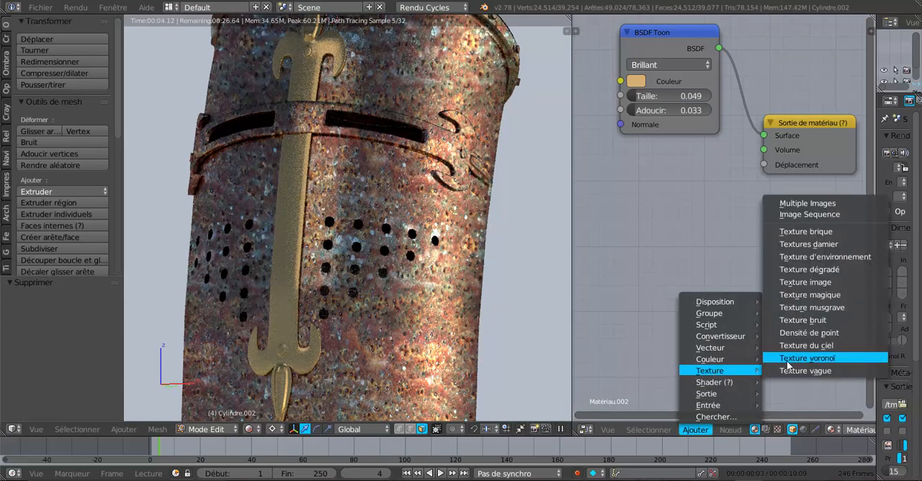
{"action": "left_click", "coordinate": [801, 320]}
{"action": "left_click", "coordinate": [588, 185]}
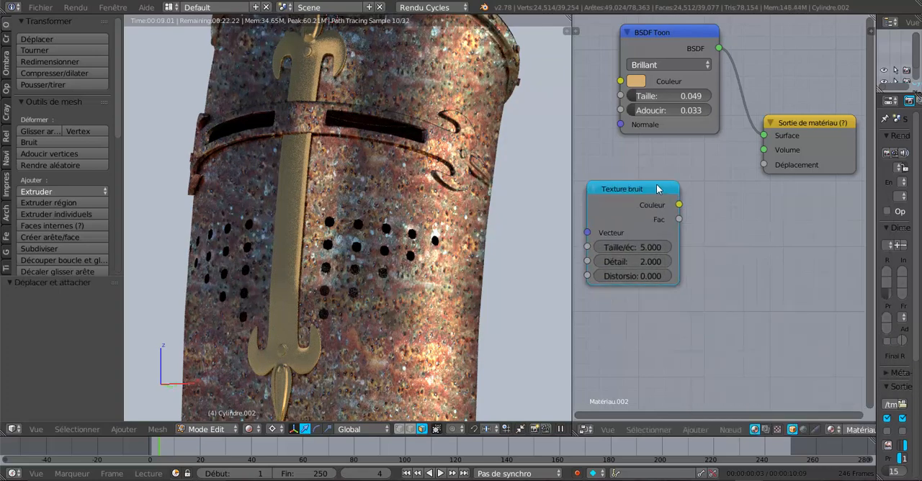
{"action": "left_click_drag", "start_coordinate": [679, 205], "coordinate": [762, 165]}
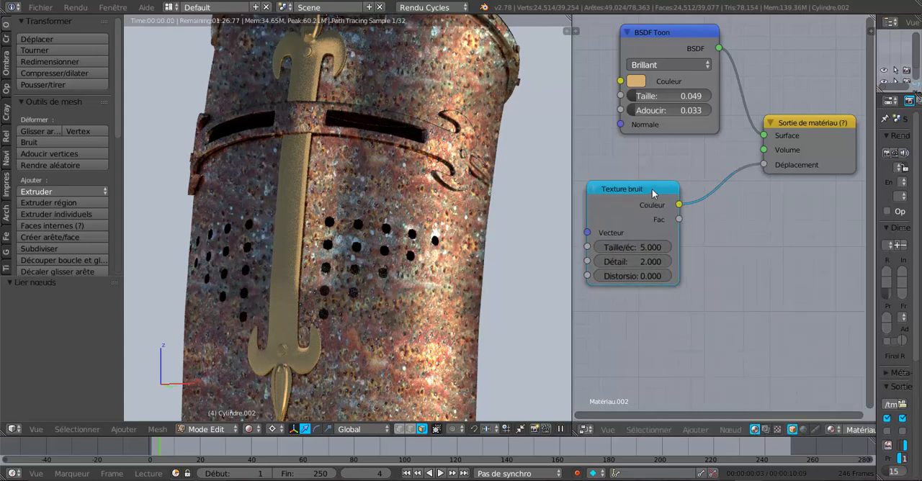
{"action": "left_click_drag", "start_coordinate": [653, 190], "coordinate": [682, 180]}
- Set Texture bruit's Taille/échelle to 5.900, Détail to 2.900 and Distorsion to 1.900, and widen the node
{"action": "left_click_drag", "start_coordinate": [672, 241], "coordinate": [692, 241]}
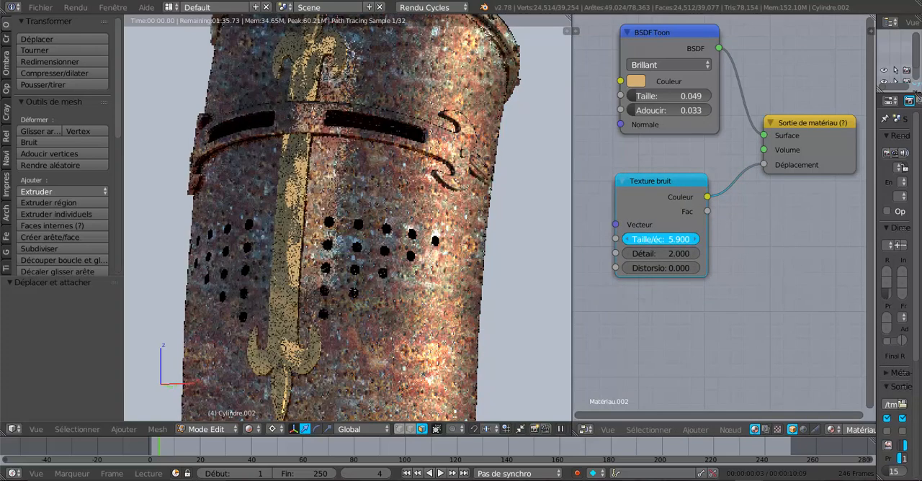
{"action": "left_click_drag", "start_coordinate": [669, 253], "coordinate": [698, 268]}
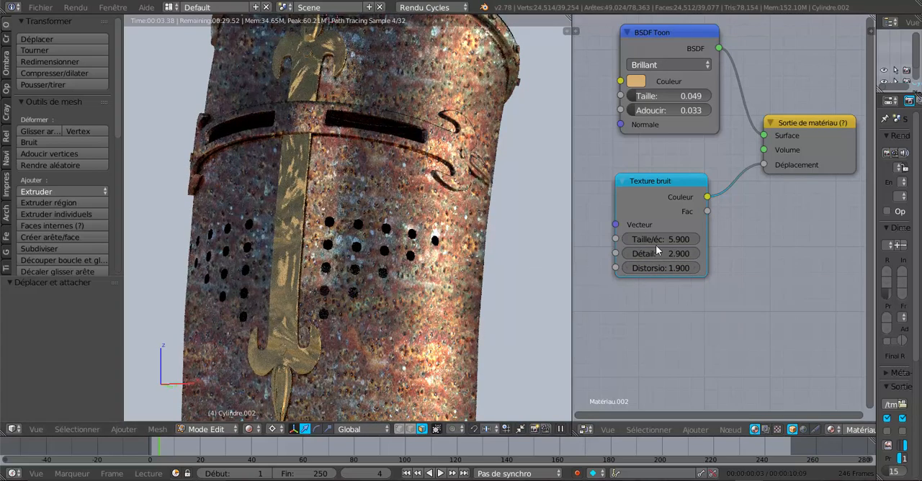
{"action": "left_click_drag", "start_coordinate": [708, 221], "coordinate": [762, 221]}
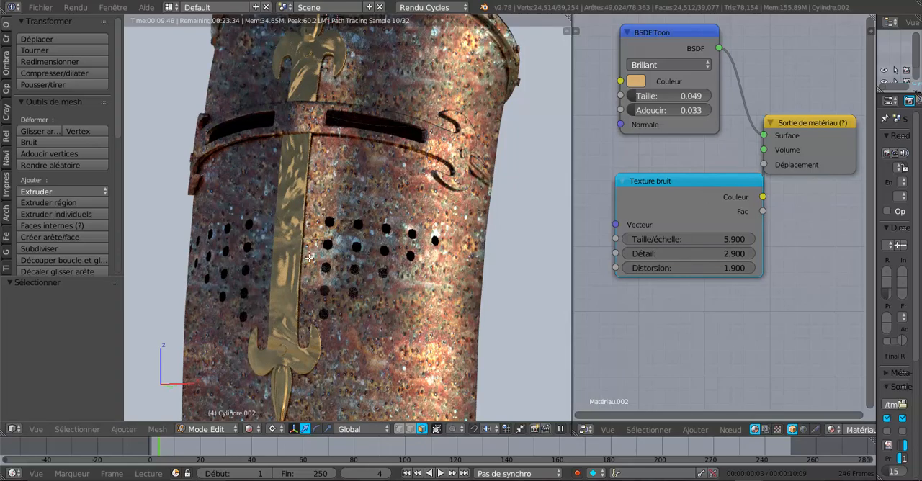
- Set BSDF Toon's Taille to 0.015 and Adoucir to 0.017, and Texture bruit's Distorsion to 4.500
{"action": "middle_click_drag", "start_coordinate": [309, 260], "coordinate": [293, 193]}
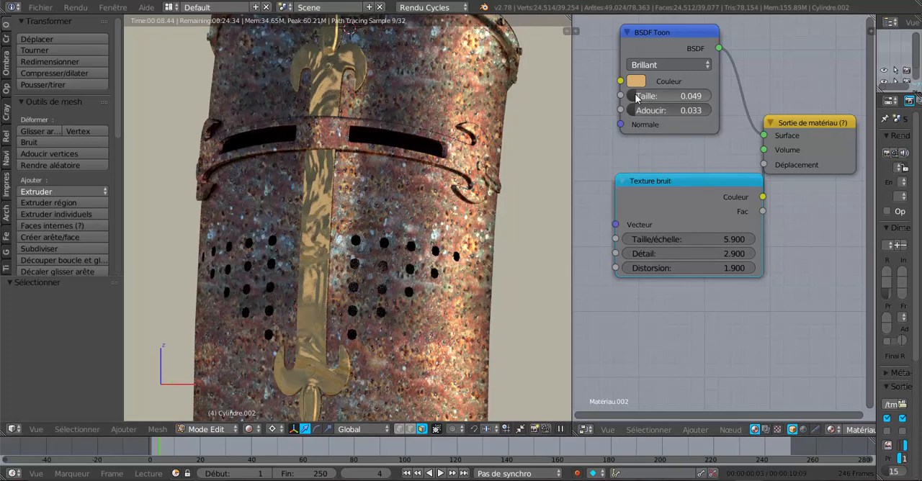
{"action": "mouse_move", "coordinate": [640, 110]}
{"action": "left_mouse_down"}
{"action": "mouse_move", "coordinate": [657, 110]}
{"action": "mouse_move", "coordinate": [633, 101]}
{"action": "left_mouse_up"}
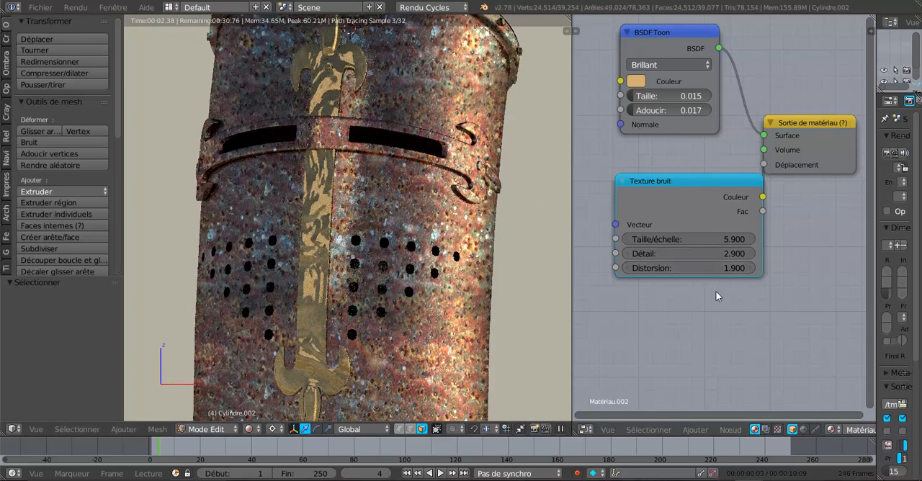
{"action": "left_click_drag", "start_coordinate": [719, 269], "coordinate": [756, 269]}
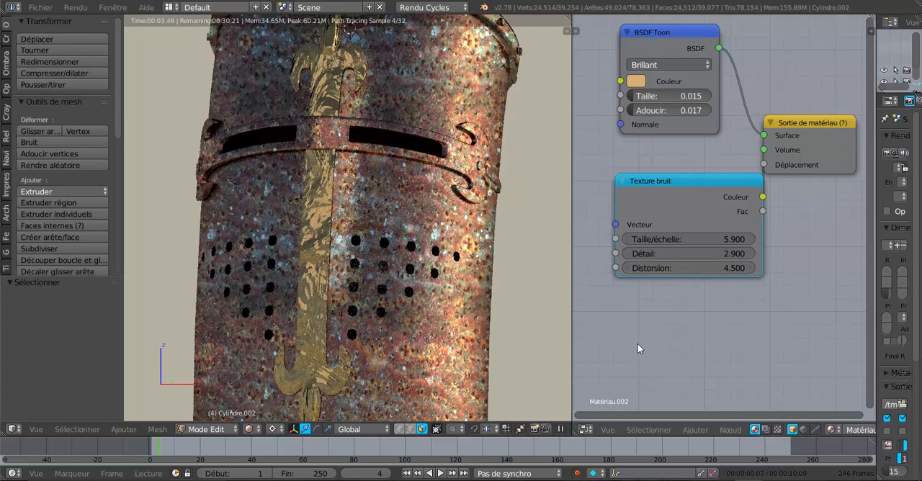
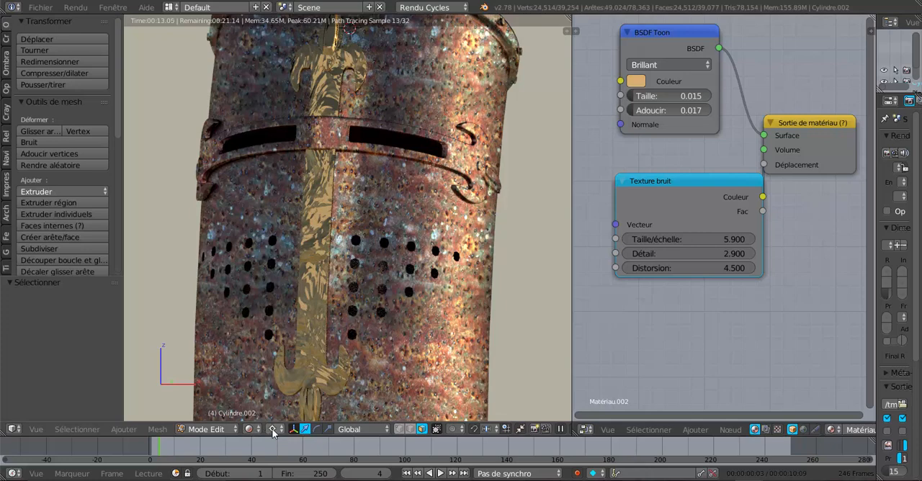
- Switch the viewport to Texture shading, deselect vertex group Groupe.002, and select vertex group Groupe.001 on Cylindre.002
{"action": "left_click", "coordinate": [250, 430]}
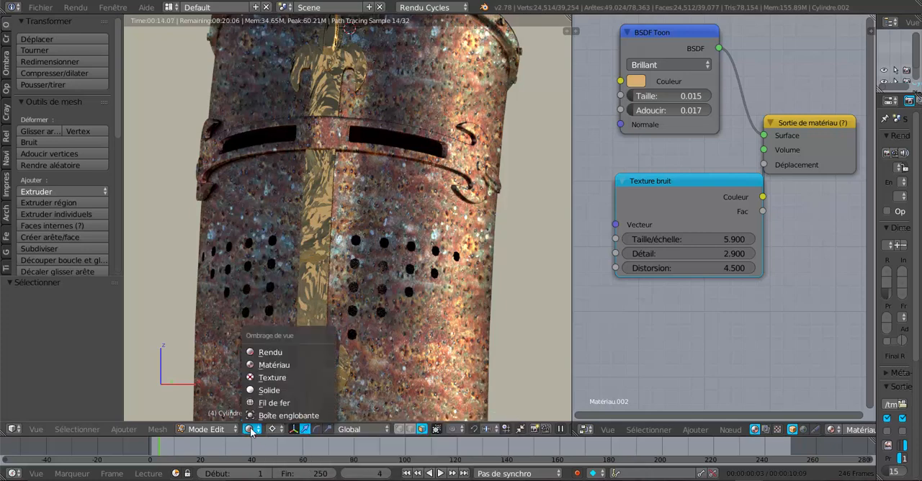
{"action": "left_click", "coordinate": [265, 381]}
{"action": "left_click_drag", "start_coordinate": [875, 254], "coordinate": [726, 247]}
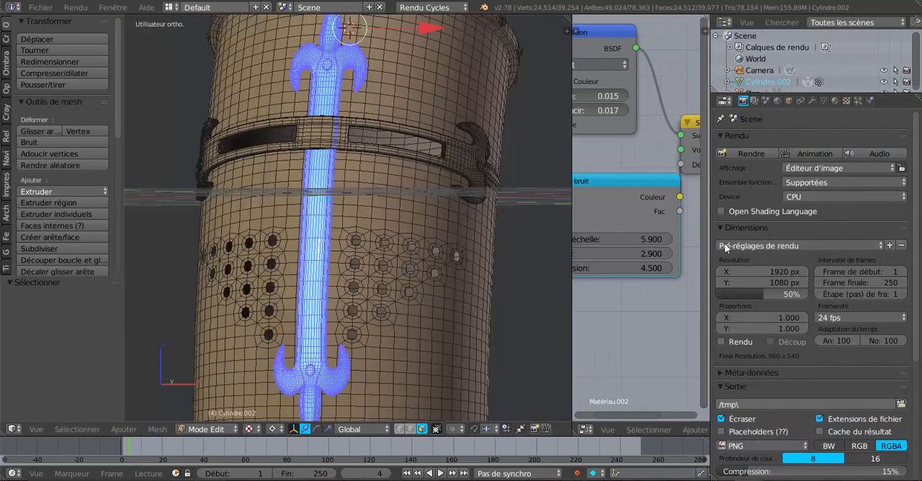
{"action": "left_click", "coordinate": [824, 101]}
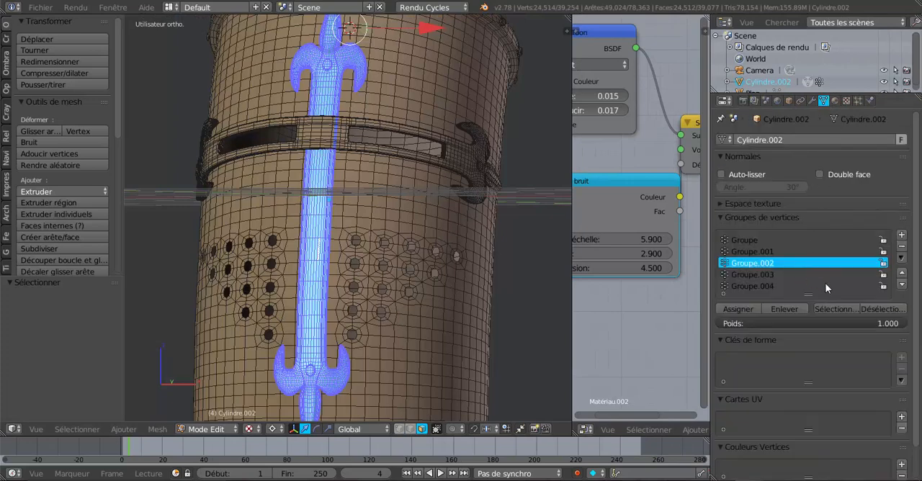
{"action": "left_click", "coordinate": [874, 309]}
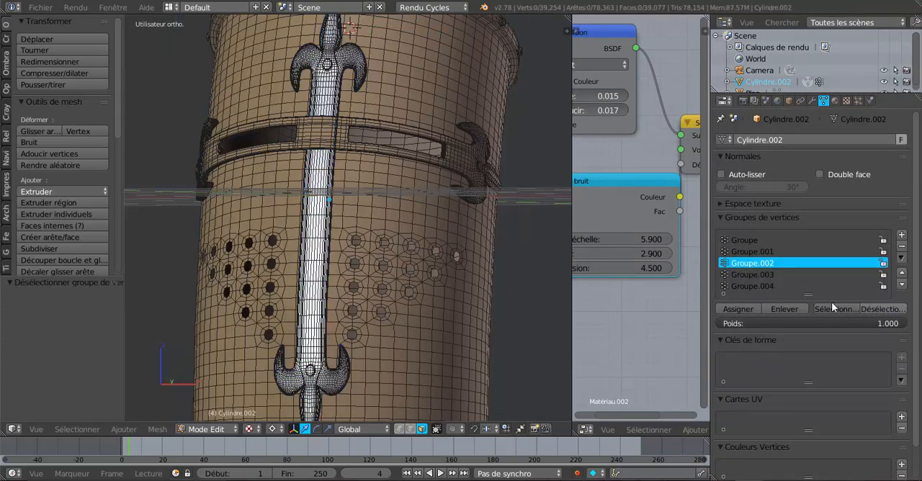
{"action": "left_click", "coordinate": [749, 252]}
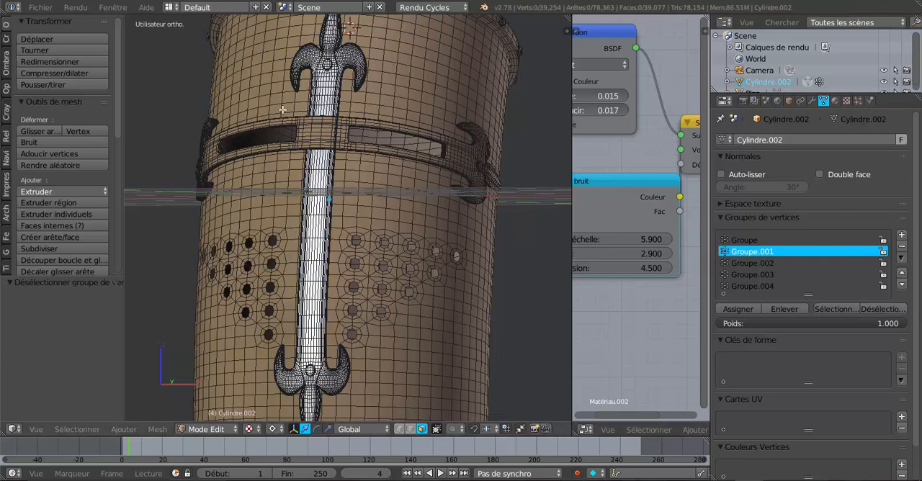
{"action": "left_click", "coordinate": [841, 311]}
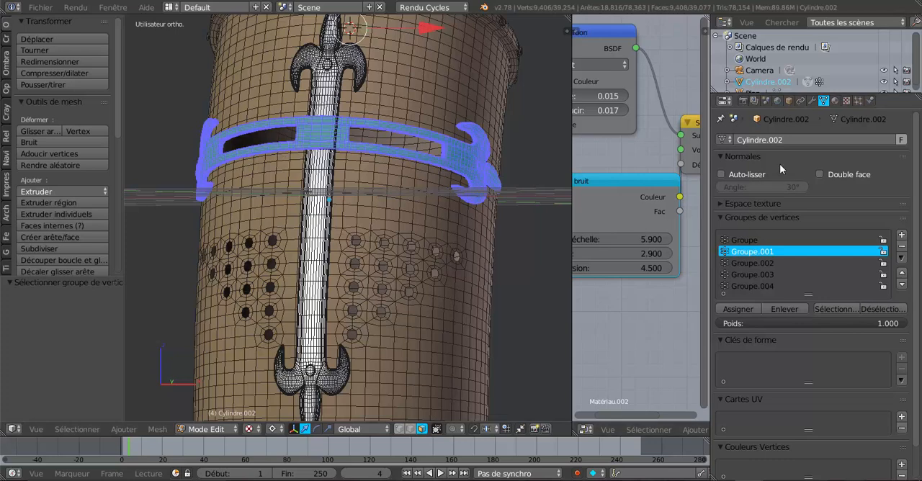
- Assign Matériau.002 to the selected visor band and preview the helmet in Rendu shading
{"action": "left_click", "coordinate": [834, 101]}
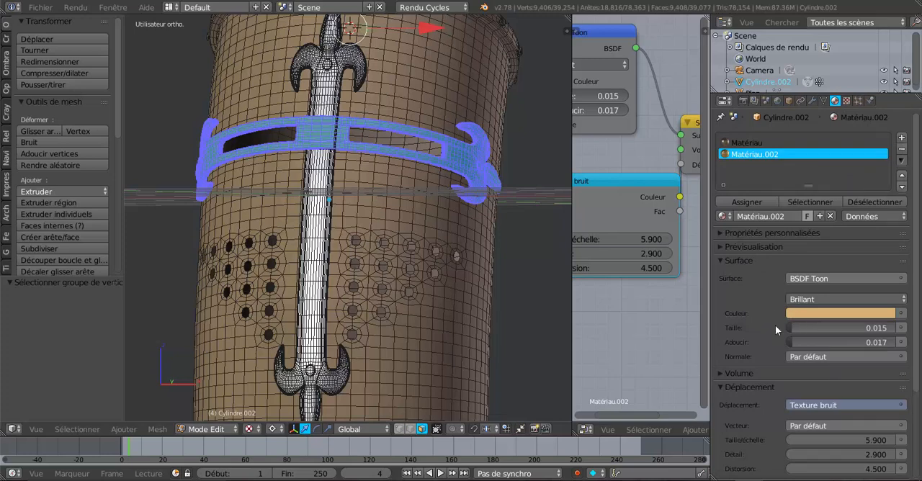
{"action": "left_click", "coordinate": [747, 204]}
{"action": "left_click", "coordinate": [249, 429]}
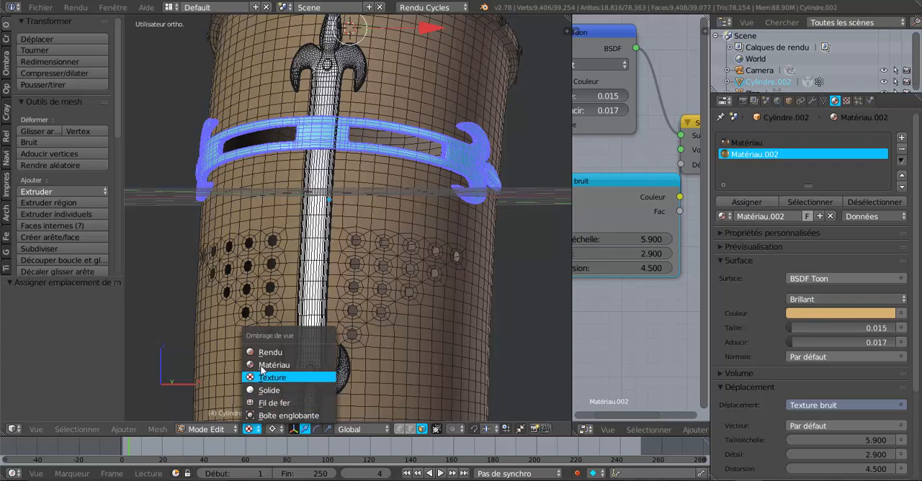
{"action": "left_click", "coordinate": [263, 352]}
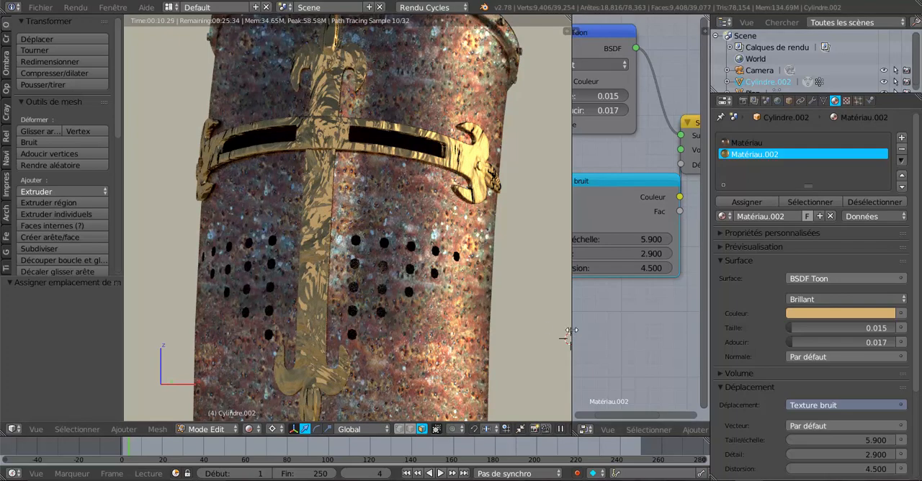
{"action": "left_click_drag", "start_coordinate": [573, 328], "coordinate": [537, 330]}
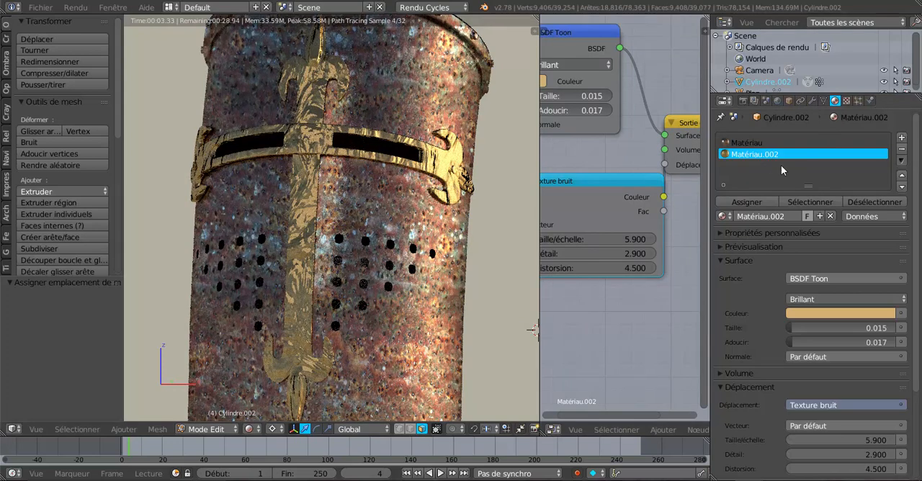
- Switch the viewport to Solide shading, clear the selection, and select the vertices of Groupe.003
{"action": "left_click", "coordinate": [249, 429]}
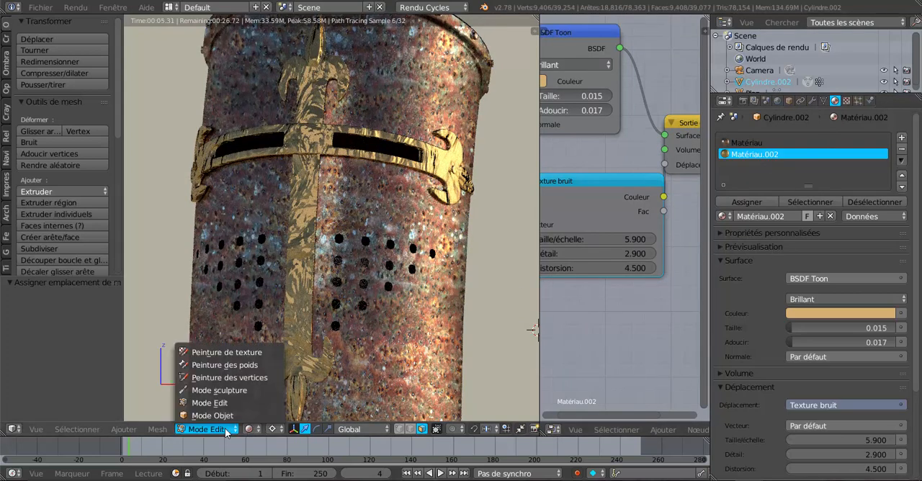
{"action": "left_click", "coordinate": [256, 432]}
{"action": "left_click", "coordinate": [251, 429]}
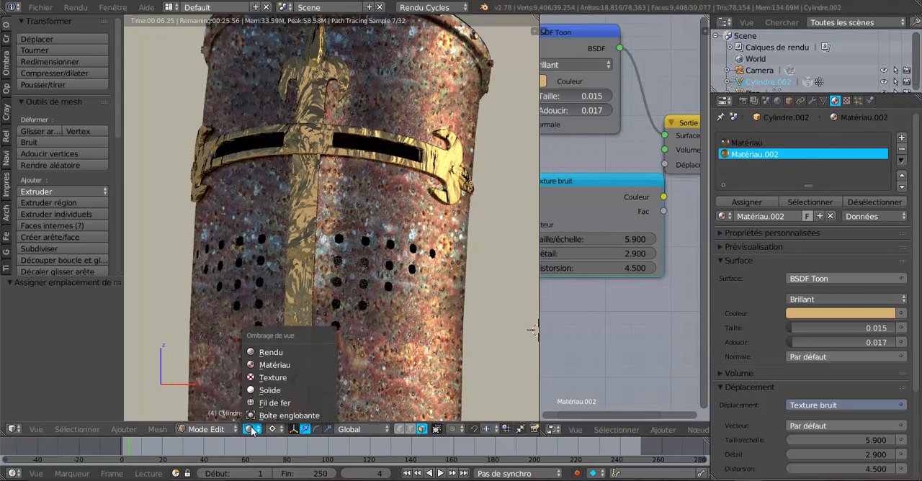
{"action": "left_click", "coordinate": [274, 392]}
{"action": "key", "text": "a"}
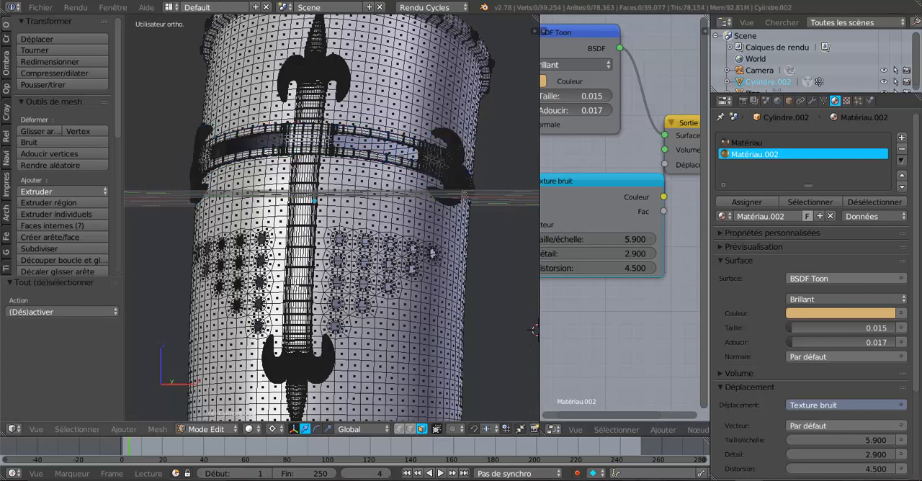
{"action": "left_click", "coordinate": [823, 100]}
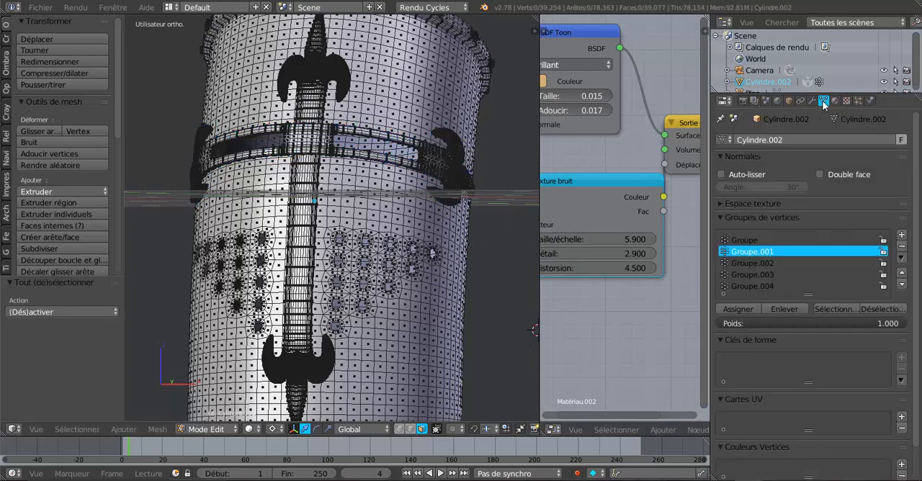
{"action": "left_click", "coordinate": [764, 276]}
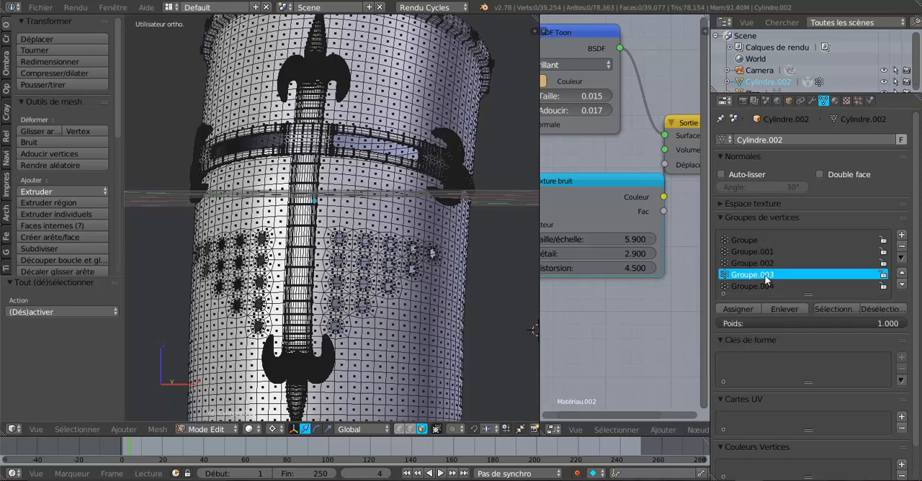
{"action": "left_click", "coordinate": [744, 309]}
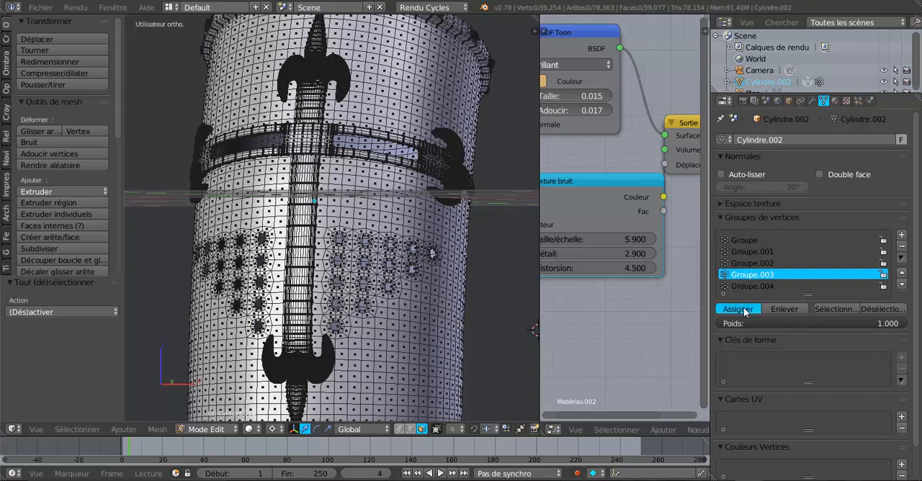
{"action": "left_click", "coordinate": [841, 309]}
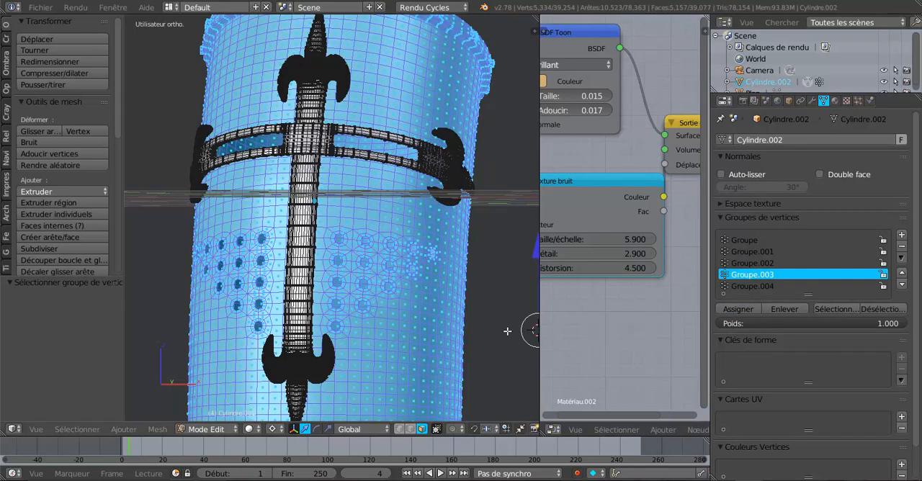
- Widen the node editor and move the Texture bruit node lower, clear of BSDF Toon and the material output
{"action": "scroll", "coordinate": [489, 325], "scroll_direction": "down", "scroll_amount": 3}
{"action": "scroll", "coordinate": [490, 326], "scroll_direction": "up", "scroll_amount": 2}
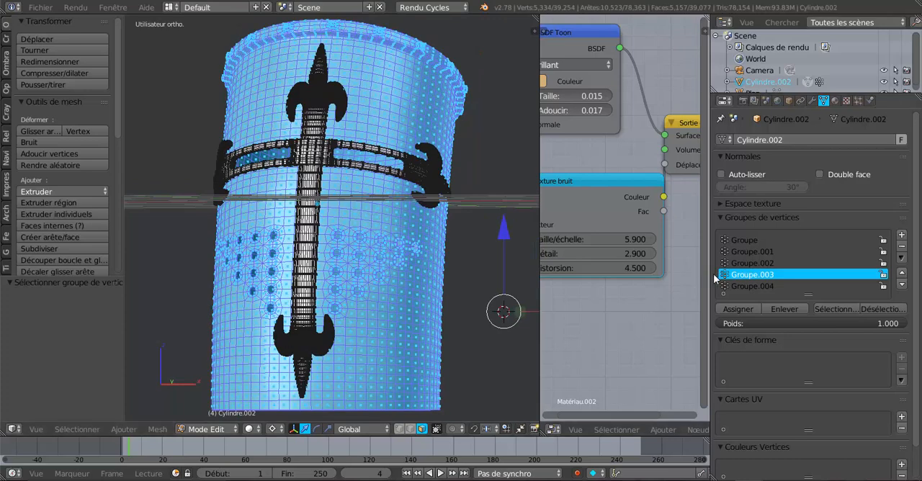
{"action": "left_click_drag", "start_coordinate": [711, 279], "coordinate": [850, 266]}
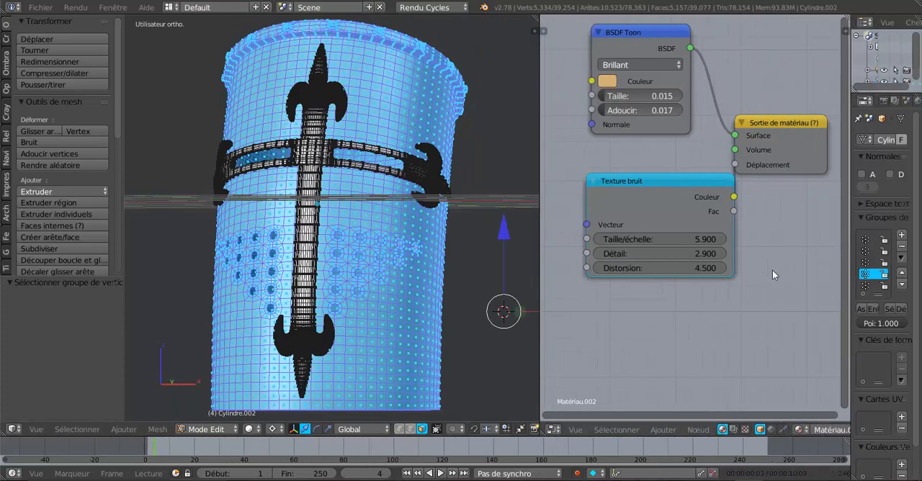
{"action": "scroll", "coordinate": [646, 301], "scroll_direction": "down", "scroll_amount": 1}
{"action": "left_click_drag", "start_coordinate": [687, 195], "coordinate": [653, 222]}
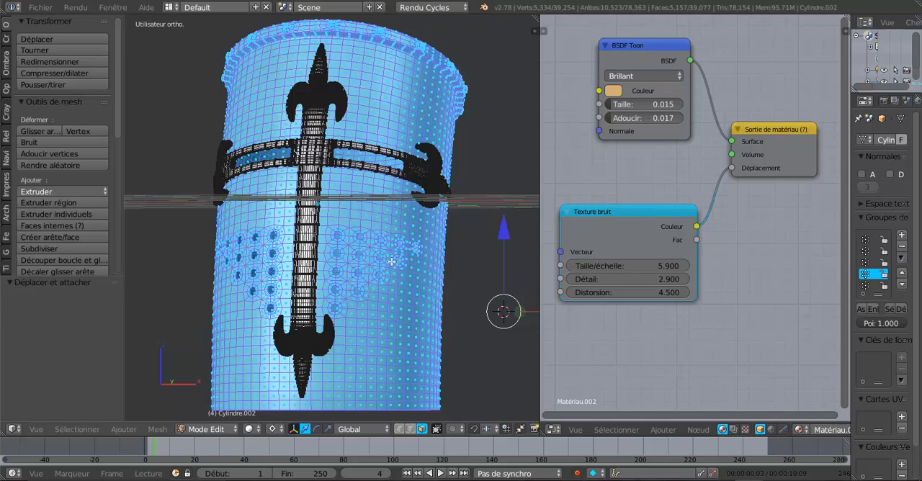
- Bring up Matériau's node tree from a face on the helmet body and regroup its BSDF Toon, Texture image and texture coordinates nodes
{"action": "left_click", "coordinate": [394, 287], "text": "shift"}
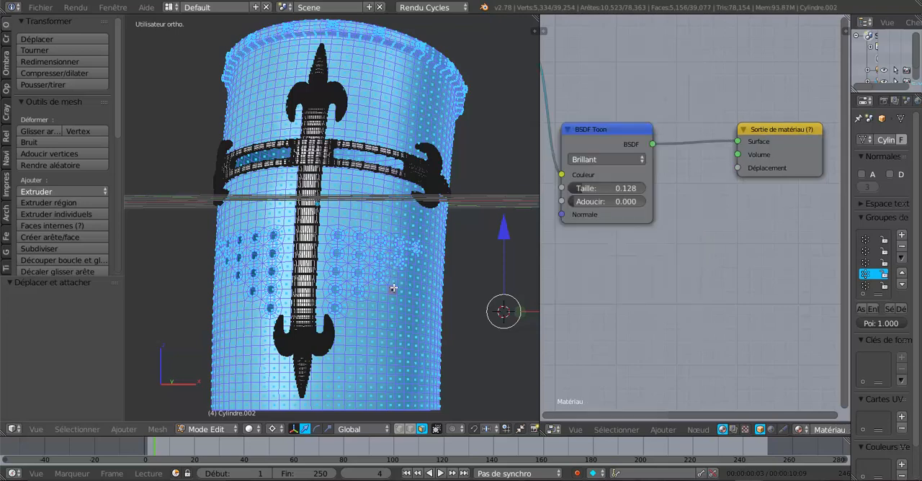
{"action": "left_click", "coordinate": [394, 288], "text": "shift"}
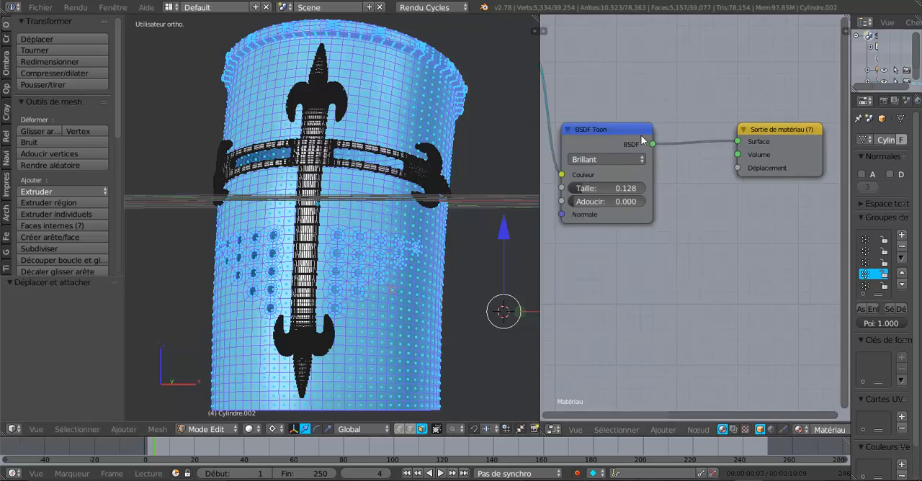
{"action": "left_click_drag", "start_coordinate": [648, 128], "coordinate": [714, 91]}
{"action": "scroll", "coordinate": [655, 169], "scroll_direction": "down", "scroll_amount": 6}
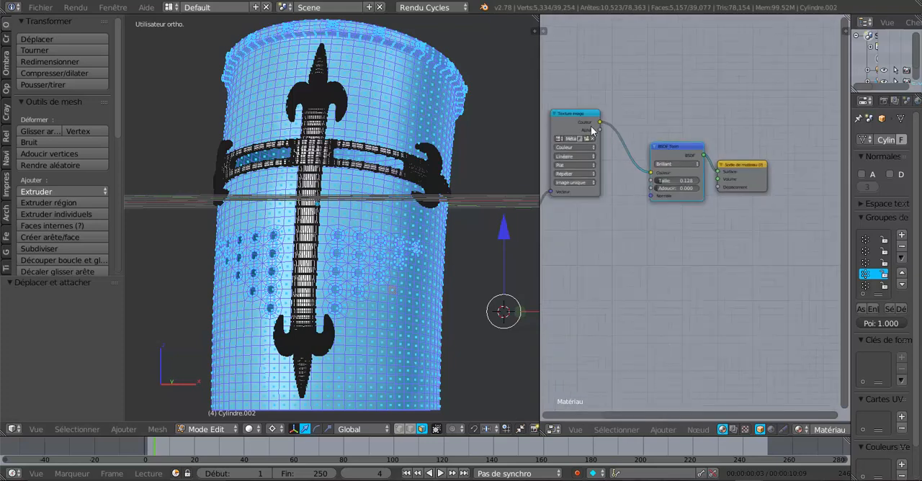
{"action": "left_click_drag", "start_coordinate": [586, 121], "coordinate": [609, 158]}
{"action": "scroll", "coordinate": [620, 236], "scroll_direction": "down", "scroll_amount": 4}
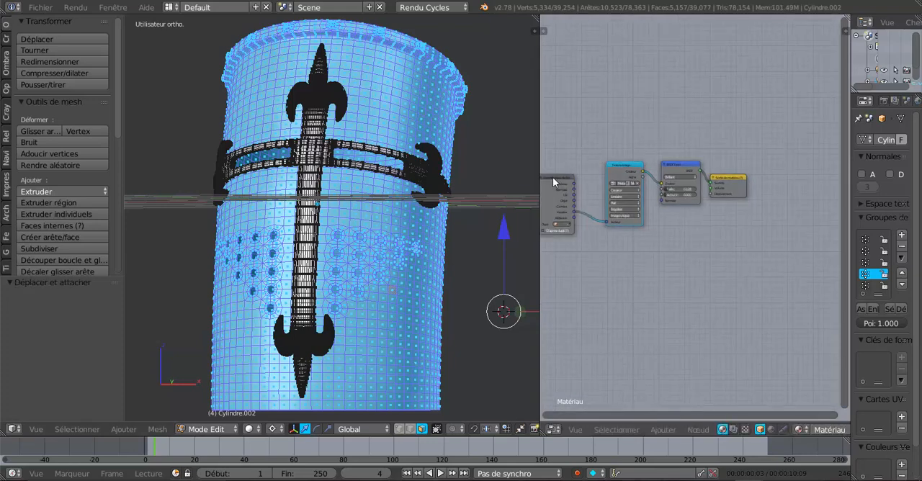
{"action": "left_click_drag", "start_coordinate": [558, 175], "coordinate": [578, 170]}
- Widen the Texture image node in Matériau's node tree slightly
{"action": "scroll", "coordinate": [453, 237], "scroll_direction": "up", "scroll_amount": 3}
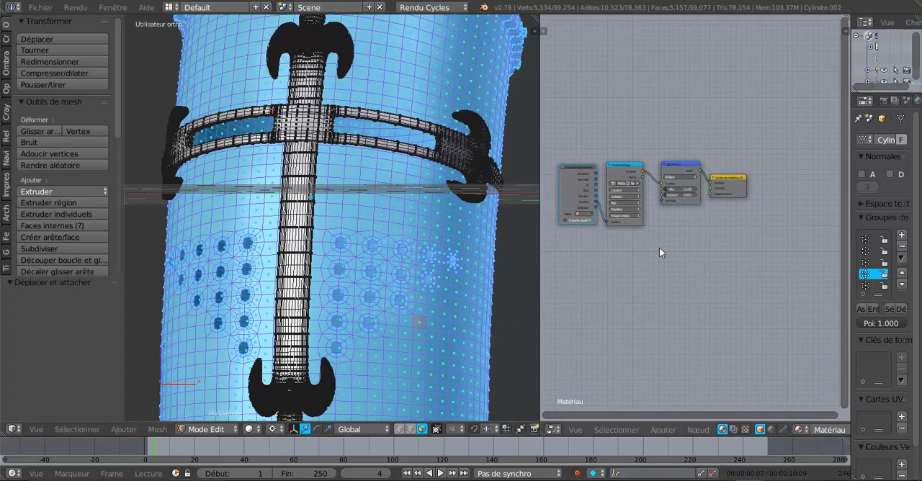
{"action": "middle_click_drag", "start_coordinate": [661, 250], "coordinate": [711, 247]}
{"action": "scroll", "coordinate": [711, 247], "scroll_direction": "up", "scroll_amount": 3}
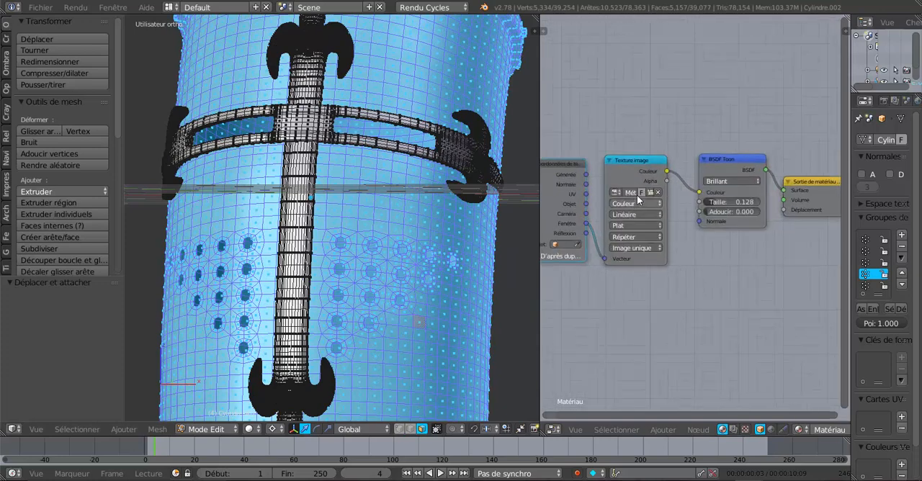
{"action": "mouse_move", "coordinate": [667, 209]}
{"action": "left_mouse_down"}
{"action": "mouse_move", "coordinate": [745, 213]}
{"action": "mouse_move", "coordinate": [676, 221]}
{"action": "left_mouse_up"}
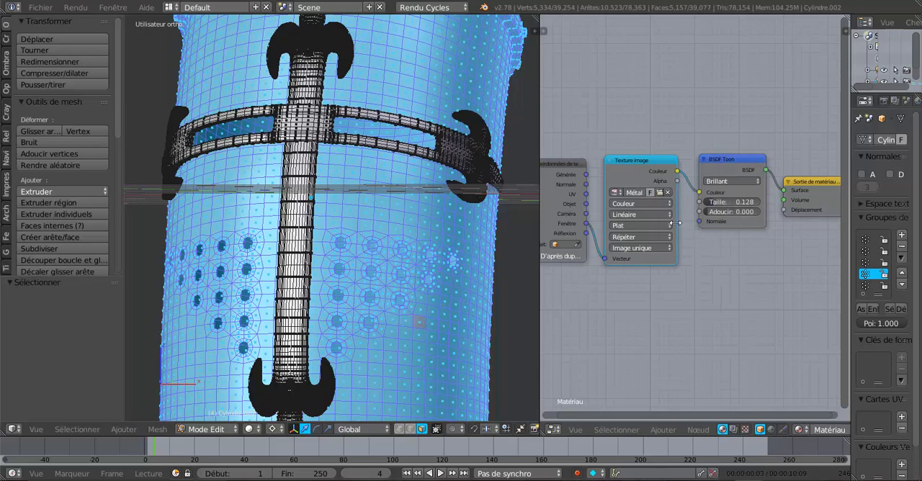
- Preview the whole helmet in Rendu shading and move the Sortie de matériau node slightly lower
{"action": "scroll", "coordinate": [396, 215], "scroll_direction": "down", "scroll_amount": 2}
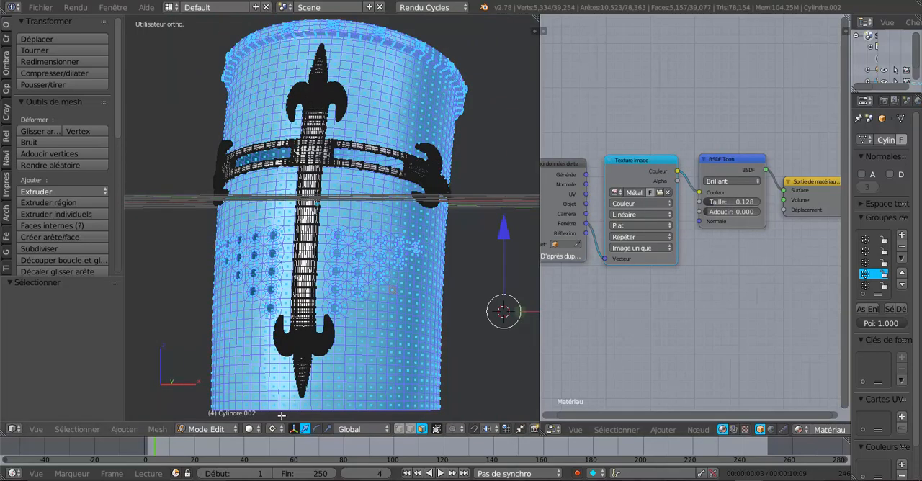
{"action": "left_click", "coordinate": [250, 428]}
{"action": "left_click", "coordinate": [259, 348]}
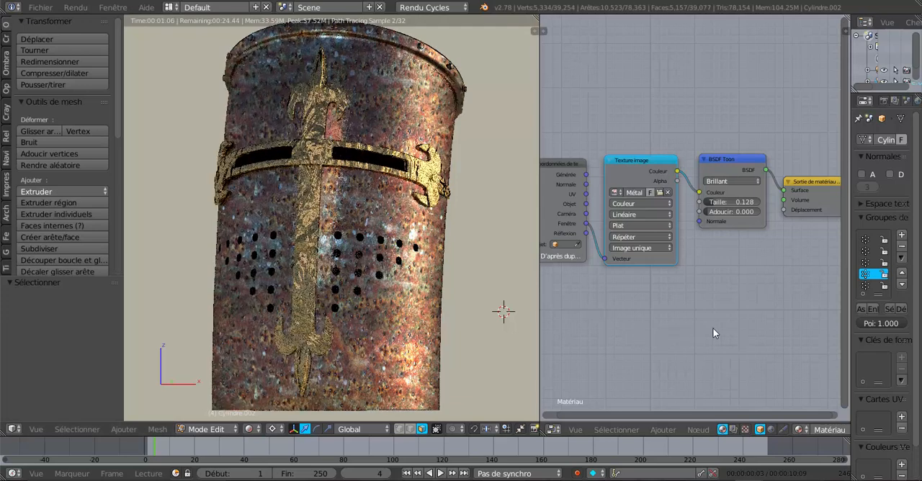
{"action": "scroll", "coordinate": [736, 324], "scroll_direction": "down", "scroll_amount": 3}
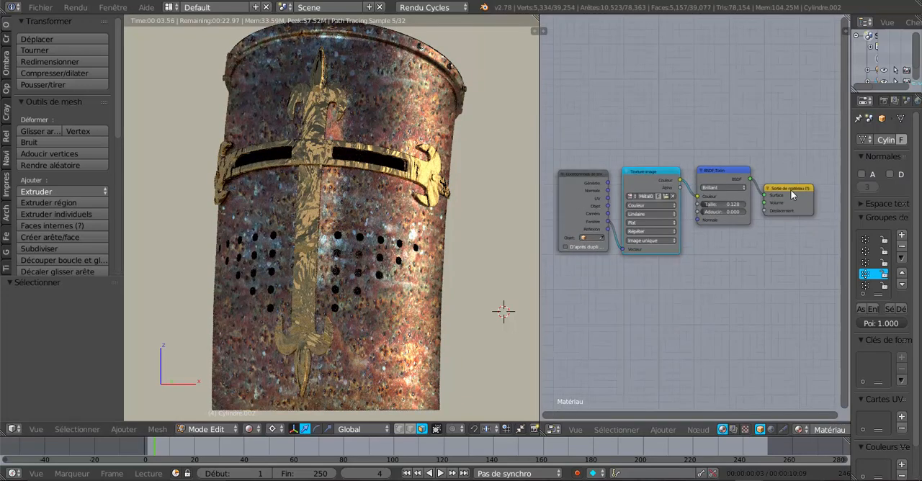
{"action": "left_click_drag", "start_coordinate": [790, 190], "coordinate": [796, 214]}
- Add a Texture voronoï node below Matériau's BSDF Toon and connect its Couleur output to Déplacement
{"action": "middle_click_drag", "start_coordinate": [727, 316], "coordinate": [686, 294]}
{"action": "scroll", "coordinate": [684, 315], "scroll_direction": "up", "scroll_amount": 2}
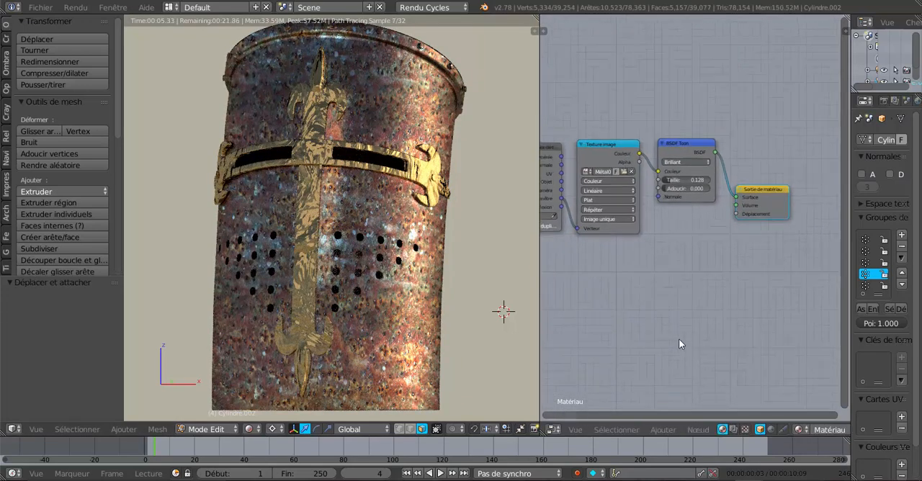
{"action": "left_click", "coordinate": [664, 430]}
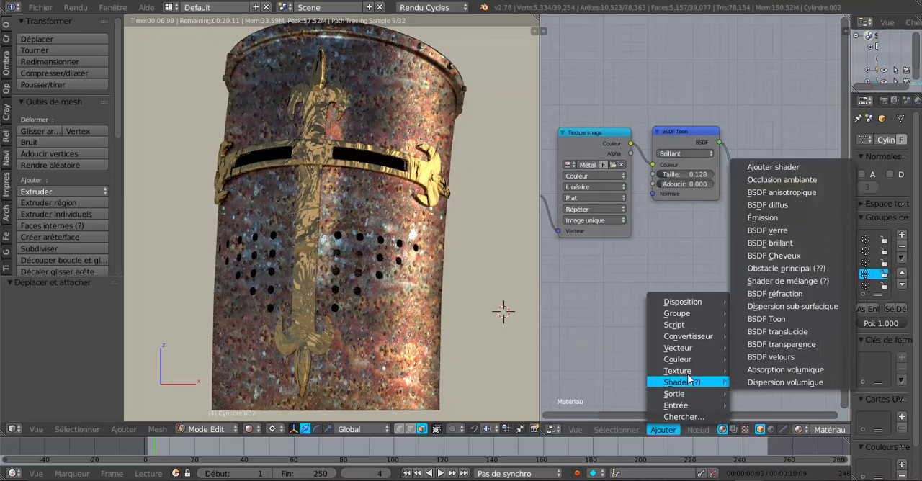
{"action": "mouse_move", "coordinate": [677, 374]}
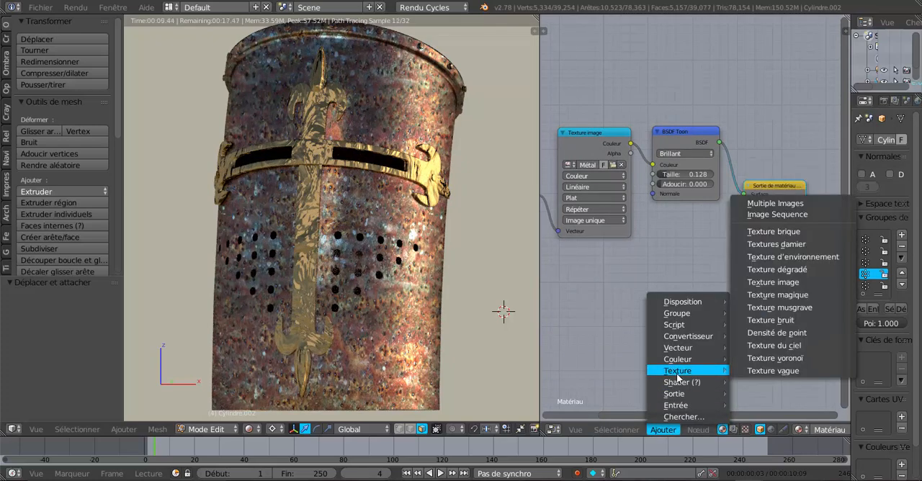
{"action": "left_click", "coordinate": [762, 357]}
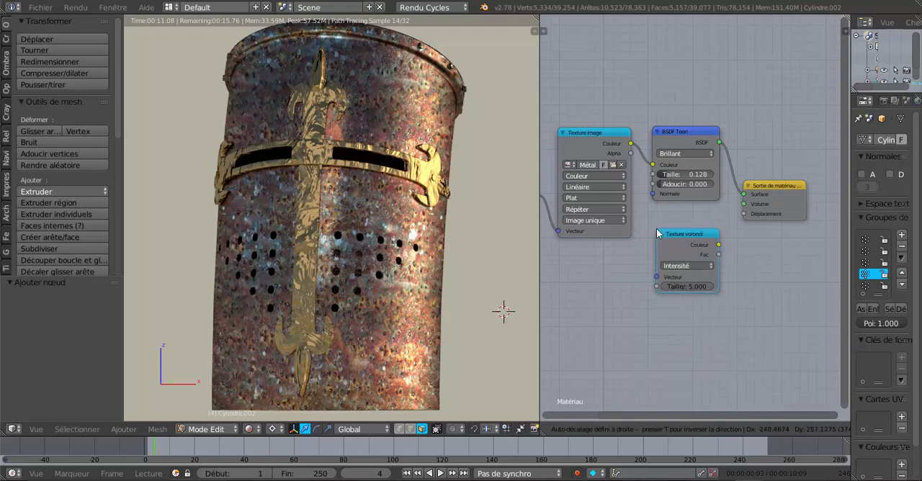
{"action": "left_click", "coordinate": [656, 232]}
{"action": "left_click_drag", "start_coordinate": [717, 245], "coordinate": [745, 213]}
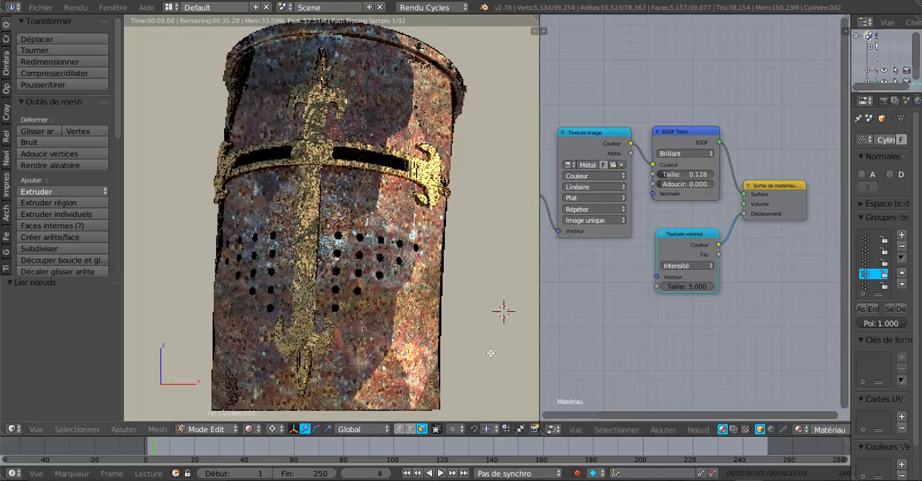
- Try the Texture voronoï node with its coloration set to Cellules and its scale set to 11.4
{"action": "scroll", "coordinate": [483, 352], "scroll_direction": "up", "scroll_amount": 4}
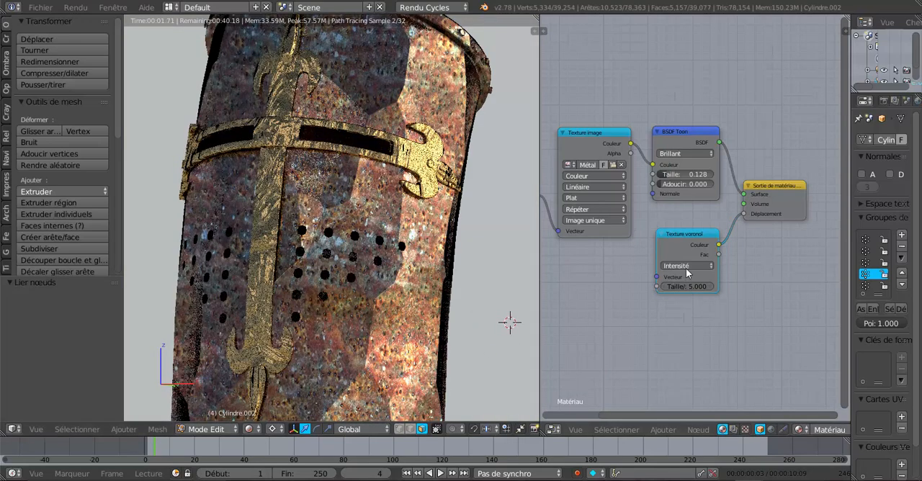
{"action": "left_click", "coordinate": [686, 265]}
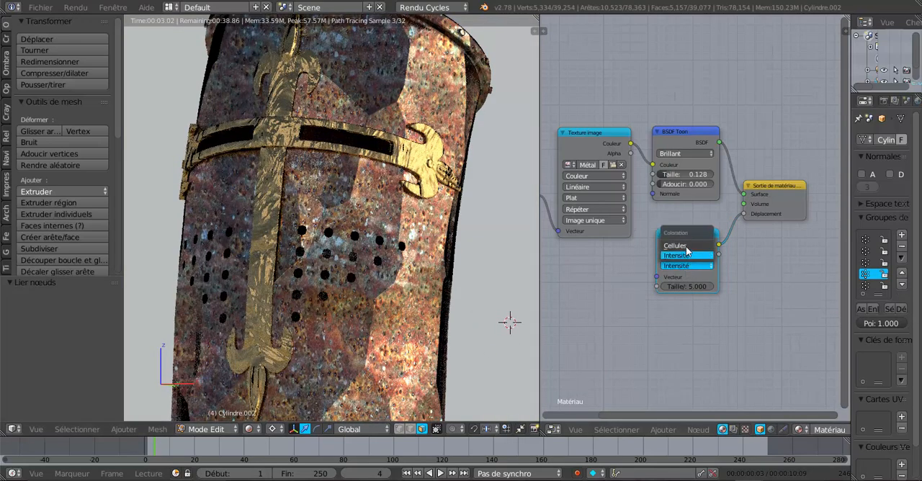
{"action": "left_click", "coordinate": [686, 246]}
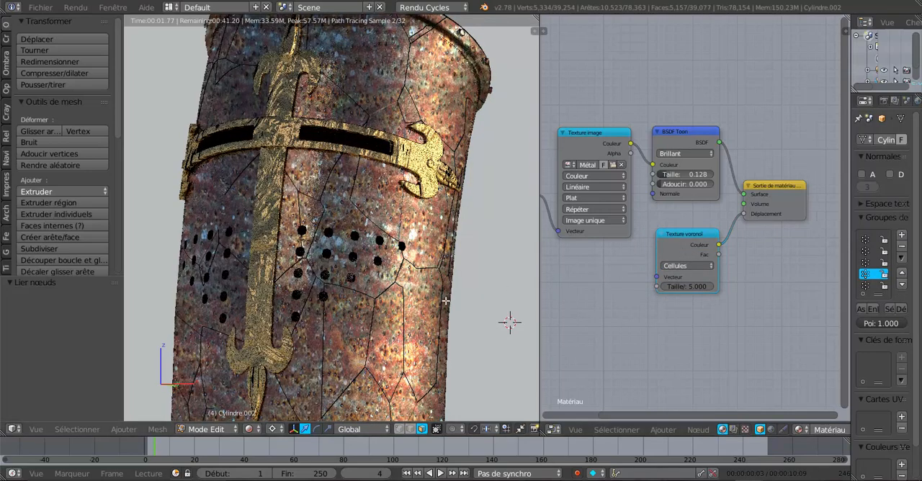
{"action": "left_click_drag", "start_coordinate": [676, 287], "coordinate": [709, 287]}
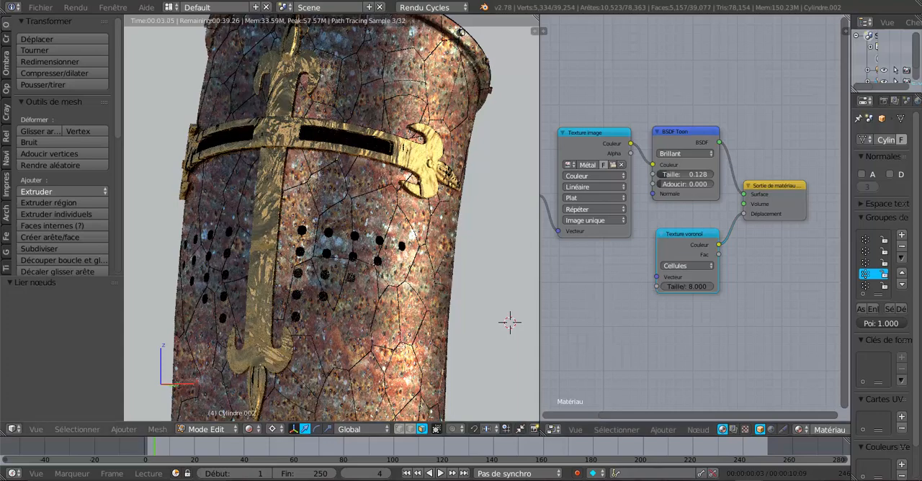
{"action": "left_click_drag", "start_coordinate": [710, 287], "coordinate": [720, 287]}
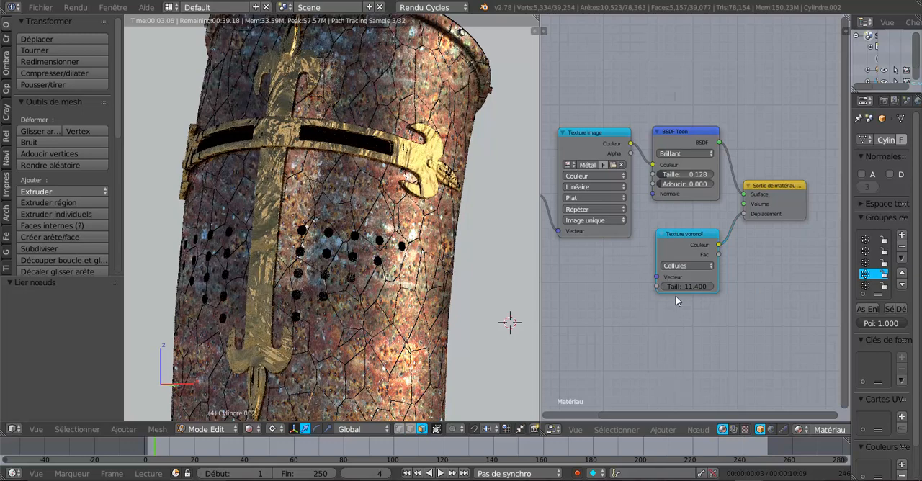
- Set the Texture voronoï node's coloration to Intensité and its scale to 25.8
{"action": "left_click", "coordinate": [680, 266]}
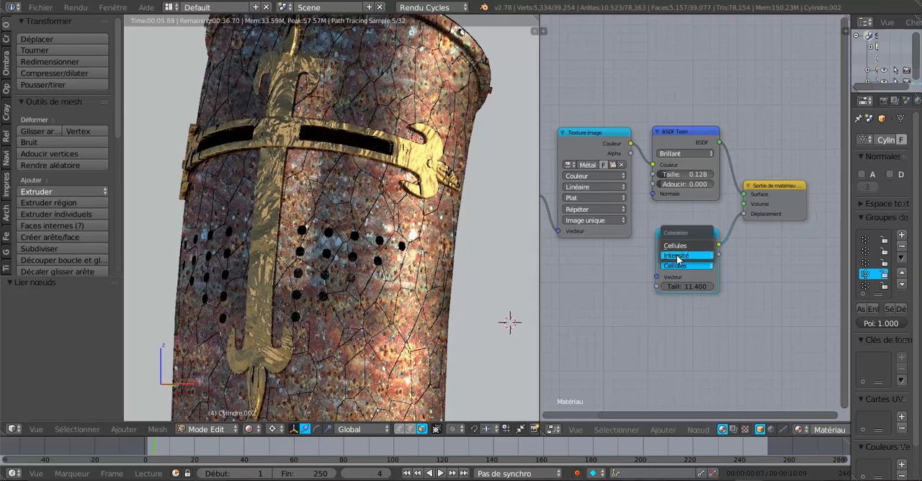
{"action": "left_click", "coordinate": [676, 256]}
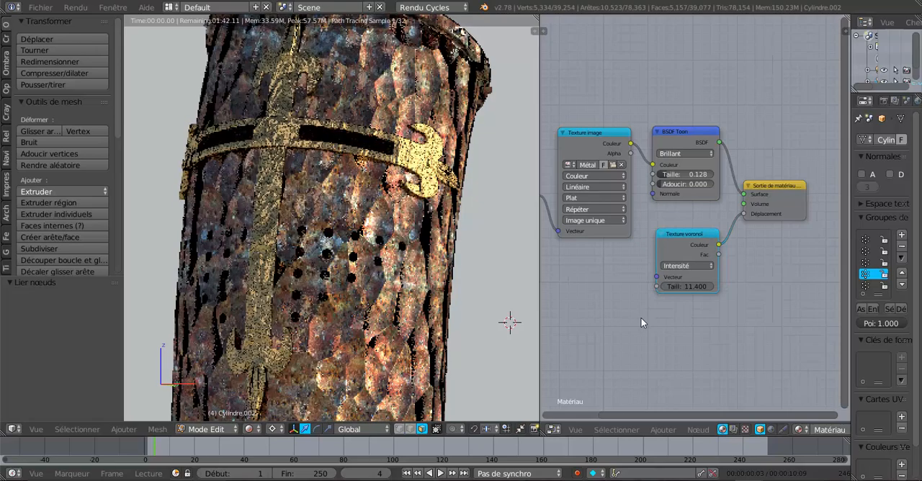
{"action": "left_click_drag", "start_coordinate": [690, 286], "coordinate": [729, 286]}
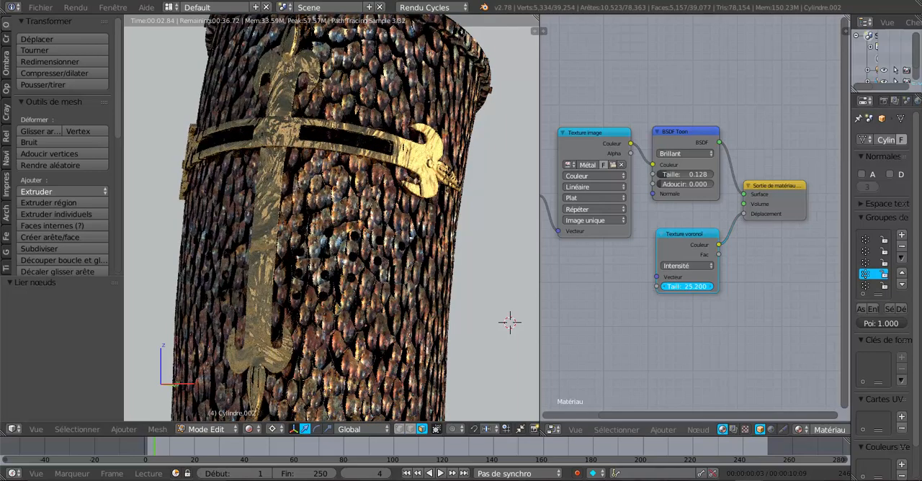
{"action": "left_click_drag", "start_coordinate": [728, 286], "coordinate": [732, 286]}
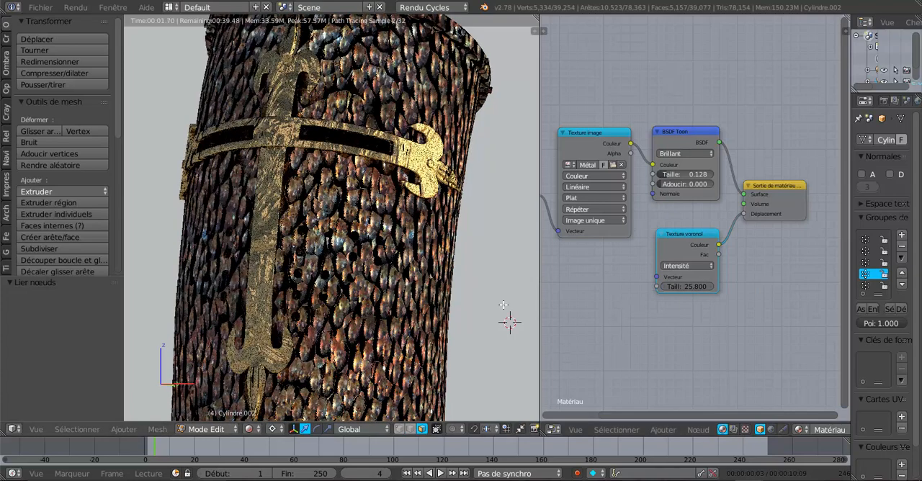
- Examine the rendered relief on the helmet body from several angles, both close up and as a whole
{"action": "scroll", "coordinate": [365, 296], "scroll_direction": "down", "scroll_amount": 1}
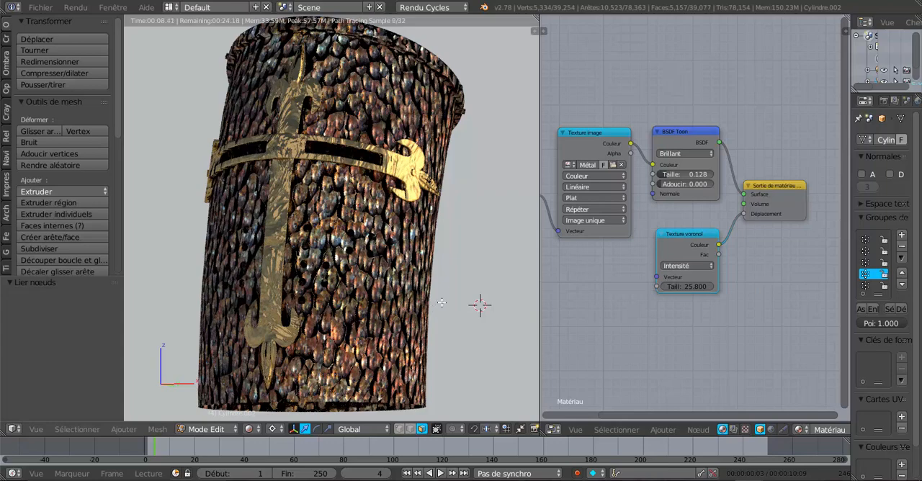
{"action": "scroll", "coordinate": [357, 237], "scroll_direction": "up", "scroll_amount": 1}
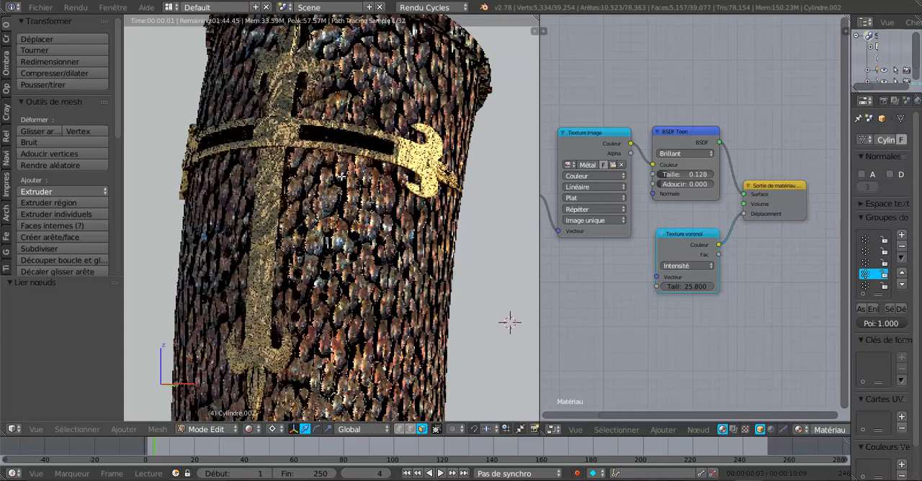
{"action": "scroll", "coordinate": [338, 349], "scroll_direction": "down", "scroll_amount": 2}
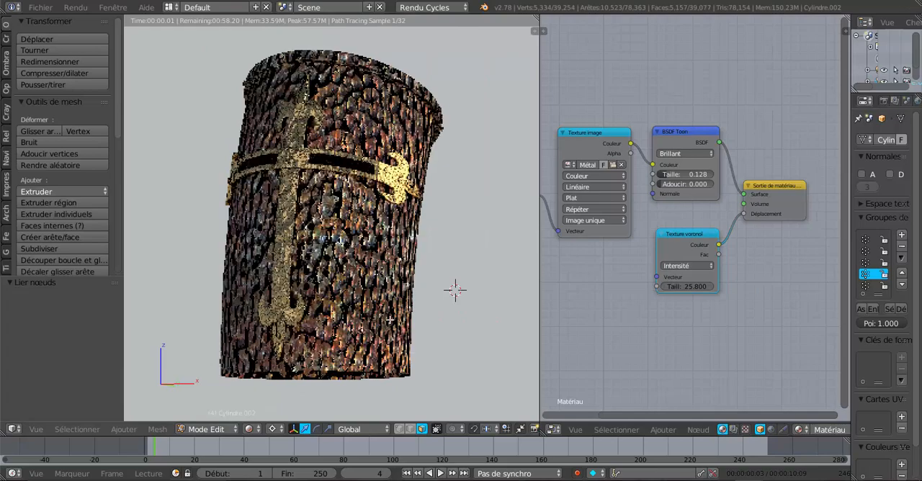
{"action": "middle_click_drag", "start_coordinate": [390, 320], "coordinate": [364, 333]}
{"action": "scroll", "coordinate": [414, 317], "scroll_direction": "up", "scroll_amount": 2}
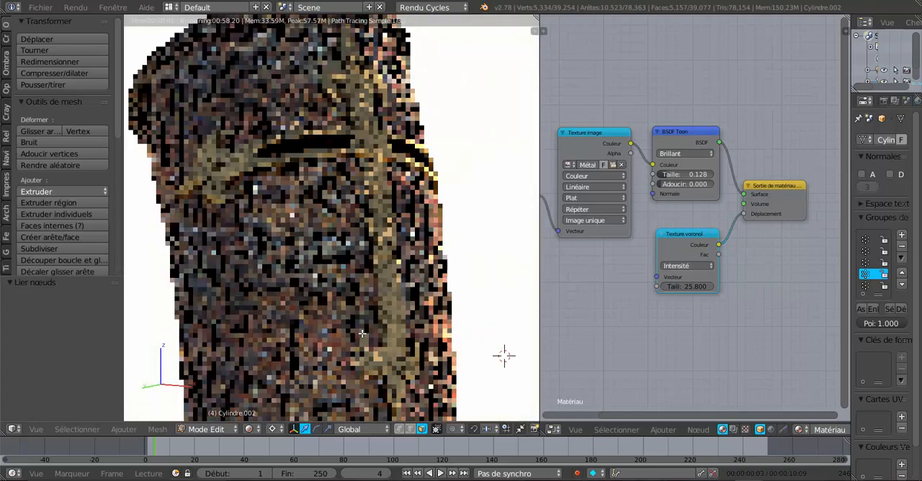
{"action": "scroll", "coordinate": [362, 333], "scroll_direction": "up", "scroll_amount": 1}
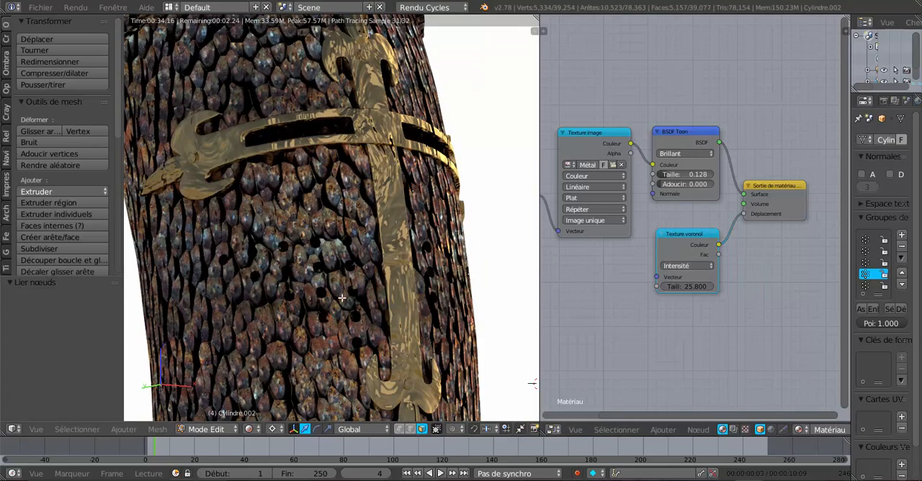
{"action": "scroll", "coordinate": [503, 322], "scroll_direction": "down", "scroll_amount": 3}
{"action": "mouse_move", "coordinate": [451, 312]}
{"action": "middle_mouse_down"}
{"action": "mouse_move", "coordinate": [415, 287]}
{"action": "mouse_move", "coordinate": [416, 313]}
{"action": "mouse_move", "coordinate": [455, 312]}
{"action": "middle_mouse_up"}
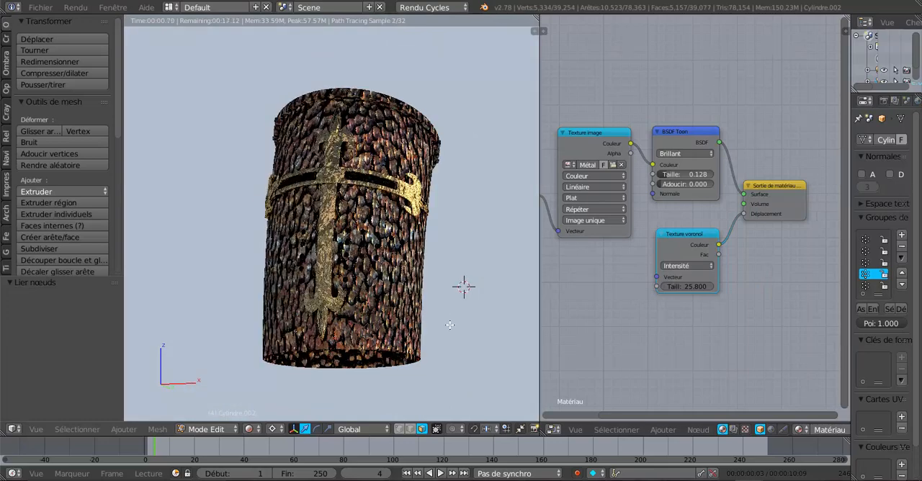
{"action": "scroll", "coordinate": [449, 325], "scroll_direction": "up", "scroll_amount": 1}
{"action": "scroll", "coordinate": [567, 333], "scroll_direction": "up", "scroll_amount": 1}
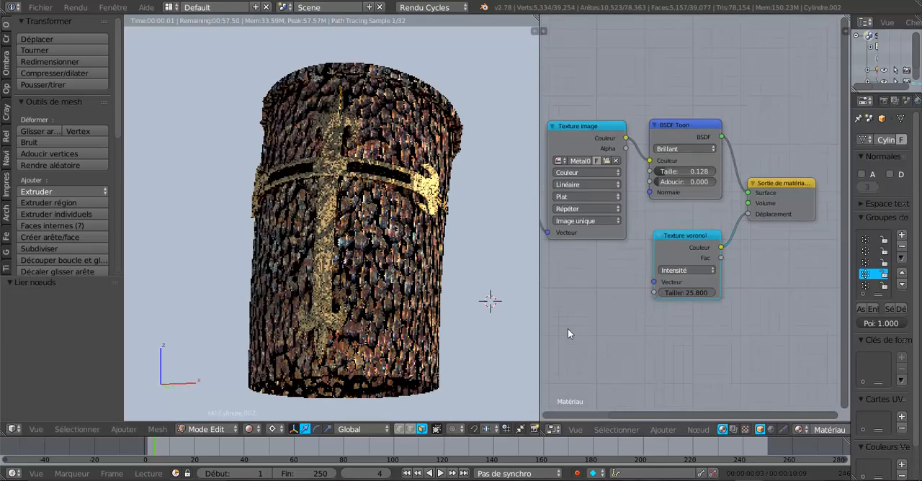
- Move the Texture voronoï node lower and raise the BSDF Toon and Texture image nodes to separate them
{"action": "left_click", "coordinate": [686, 293]}
{"action": "key", "text": "Return"}
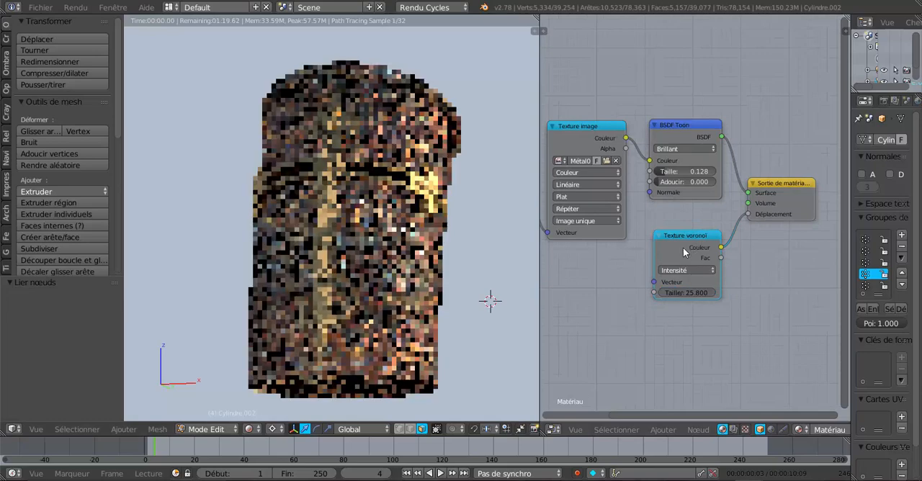
{"action": "left_click_drag", "start_coordinate": [682, 247], "coordinate": [669, 263]}
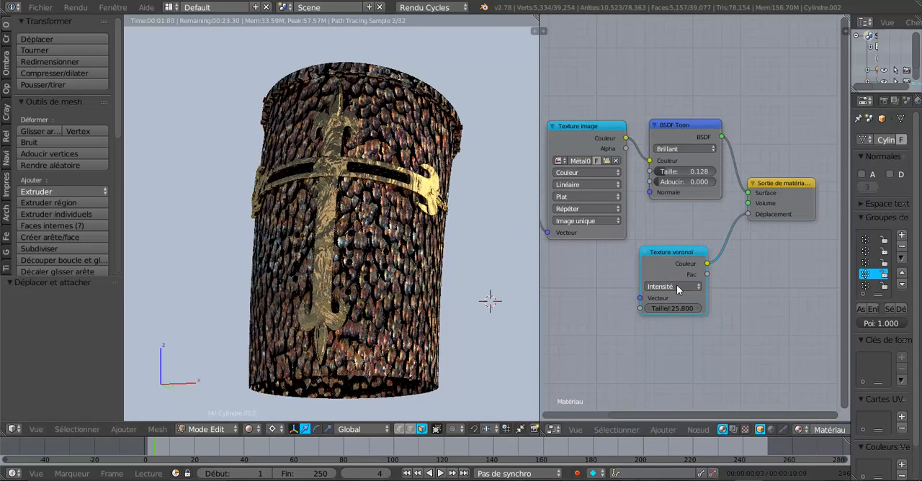
{"action": "middle_click_drag", "start_coordinate": [418, 343], "coordinate": [396, 345]}
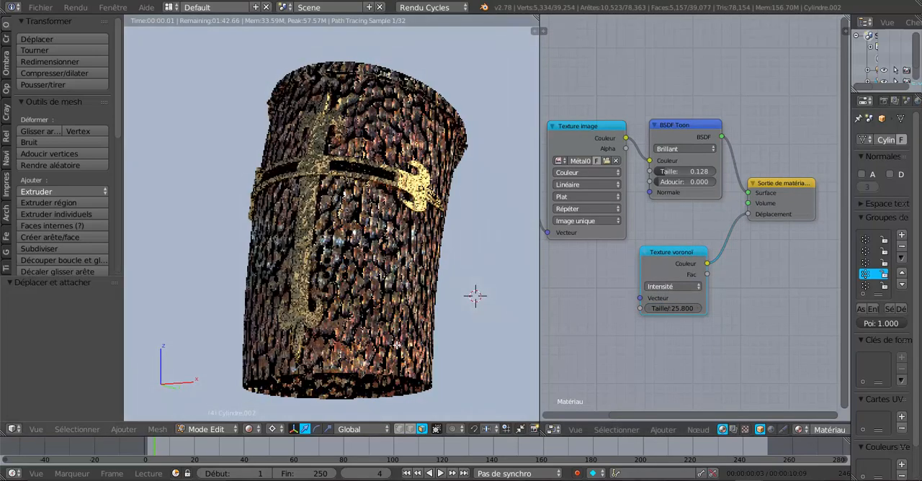
{"action": "scroll", "coordinate": [378, 249], "scroll_direction": "up", "scroll_amount": 3}
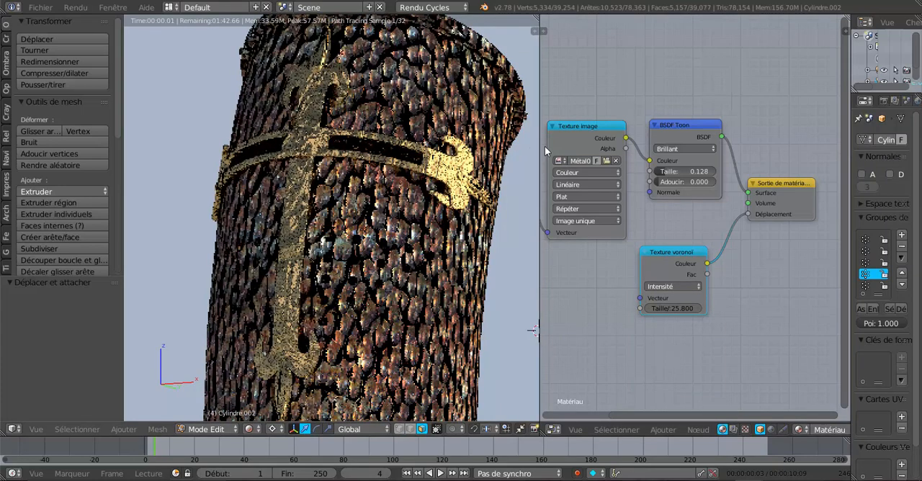
{"action": "left_click_drag", "start_coordinate": [678, 120], "coordinate": [689, 102]}
{"action": "left_click_drag", "start_coordinate": [591, 122], "coordinate": [595, 109]}
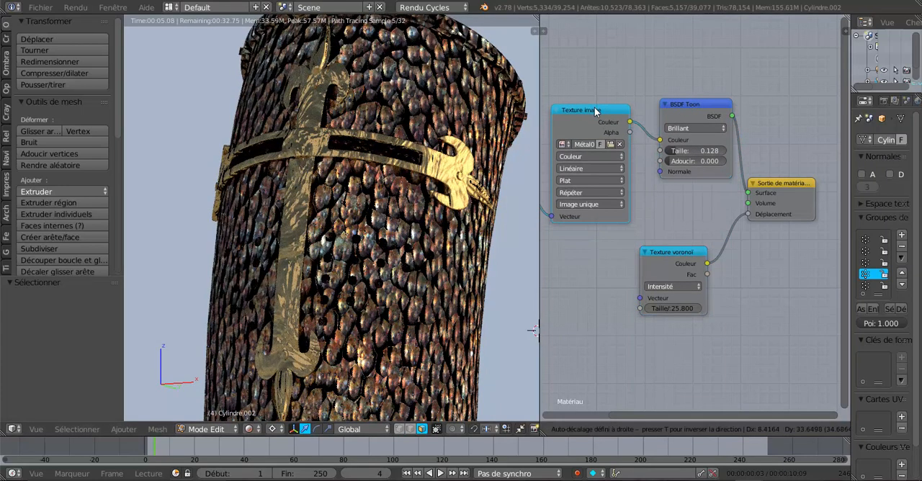
- Rearrange the texture coordinates, Texture image and BSDF Toon nodes, leaving a wide gap between Texture image and BSDF Toon
{"action": "scroll", "coordinate": [413, 292], "scroll_direction": "down", "scroll_amount": 2}
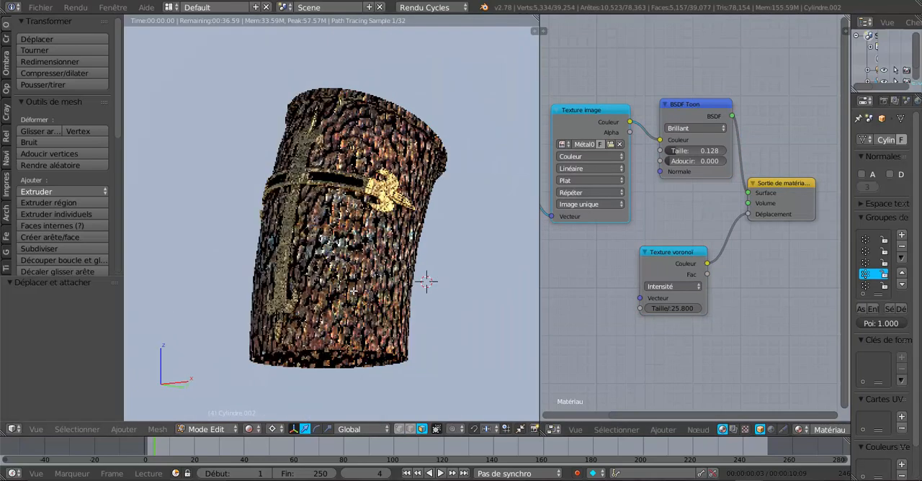
{"action": "scroll", "coordinate": [350, 290], "scroll_direction": "up", "scroll_amount": 3}
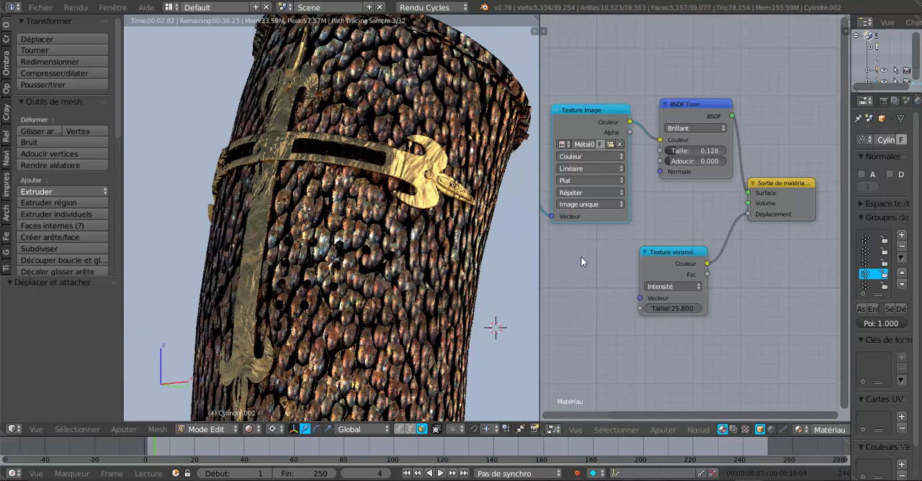
{"action": "left_click_drag", "start_coordinate": [593, 110], "coordinate": [594, 92]}
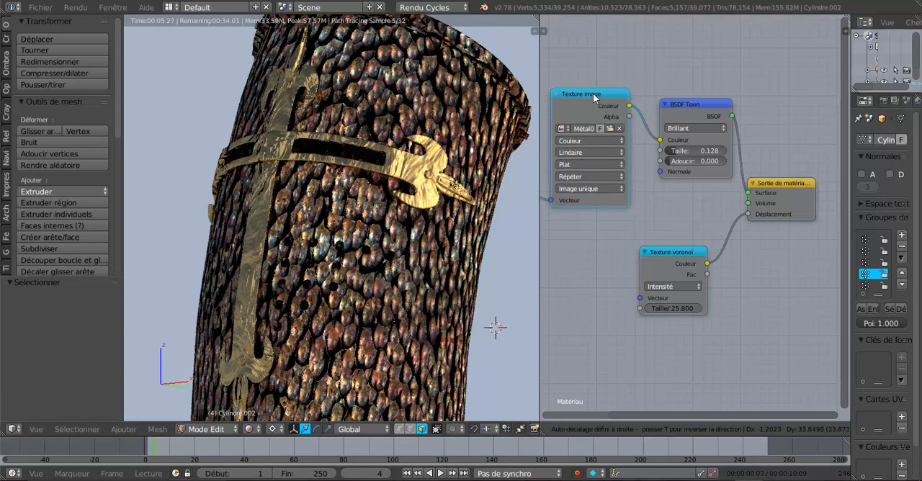
{"action": "left_click_drag", "start_coordinate": [698, 104], "coordinate": [732, 100]}
{"action": "left_click_drag", "start_coordinate": [598, 95], "coordinate": [622, 103]}
{"action": "scroll", "coordinate": [573, 231], "scroll_direction": "down", "scroll_amount": 2}
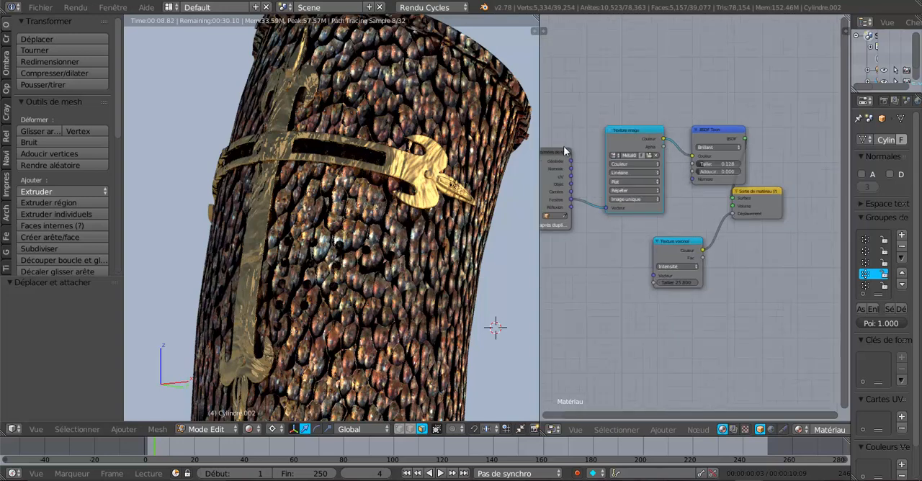
{"action": "left_click_drag", "start_coordinate": [563, 145], "coordinate": [579, 135]}
{"action": "scroll", "coordinate": [627, 180], "scroll_direction": "up", "scroll_amount": 2}
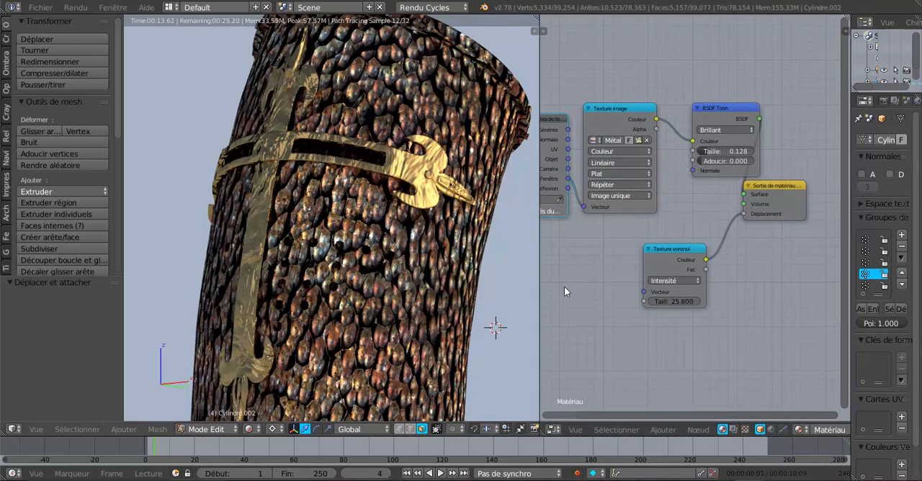
{"action": "left_click_drag", "start_coordinate": [739, 110], "coordinate": [771, 109]}
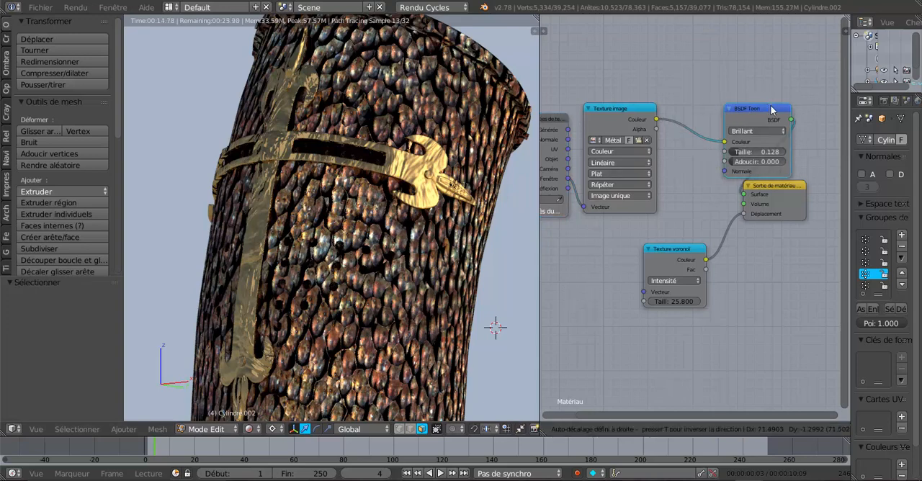
{"action": "left_click_drag", "start_coordinate": [638, 116], "coordinate": [633, 127]}
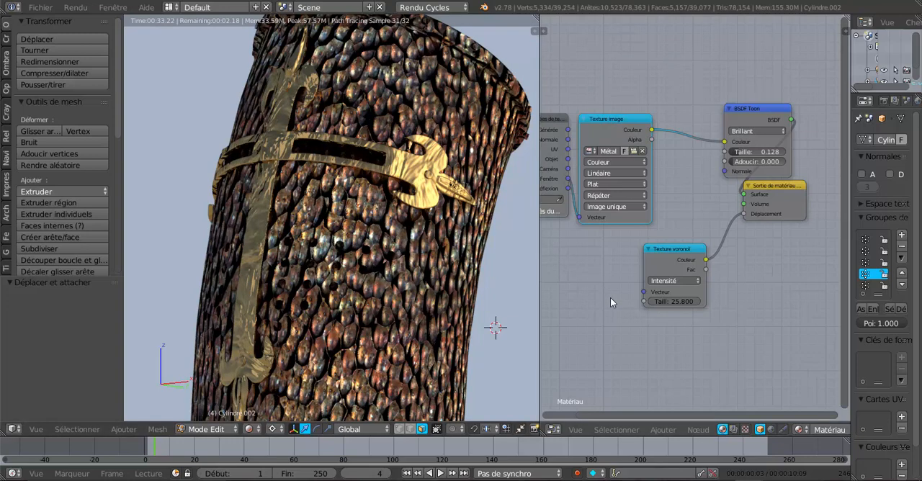
- Move Texture voronoï and Sortie de matériau further right and place BSDF Toon between Texture image and the output node
{"action": "scroll", "coordinate": [611, 297], "scroll_direction": "down", "scroll_amount": 1}
{"action": "left_click_drag", "start_coordinate": [691, 249], "coordinate": [751, 249]}
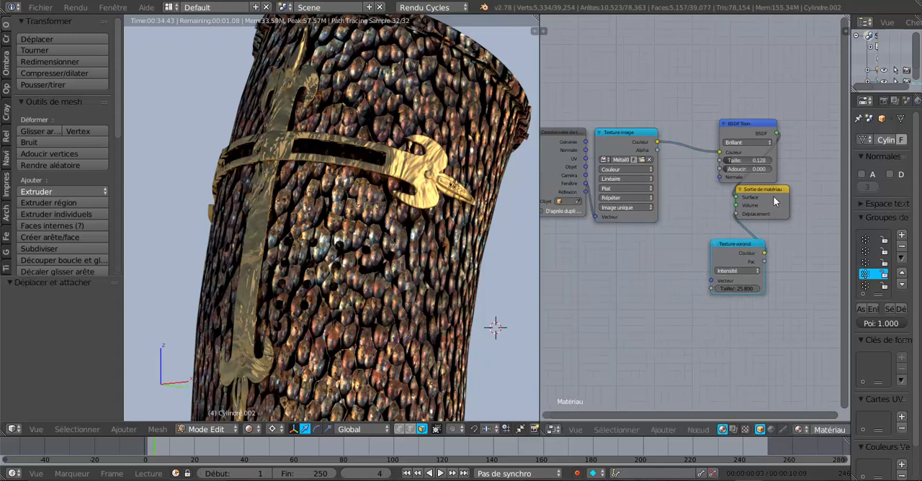
{"action": "left_click_drag", "start_coordinate": [776, 194], "coordinate": [814, 199]}
{"action": "left_click_drag", "start_coordinate": [751, 126], "coordinate": [720, 122]}
{"action": "left_click_drag", "start_coordinate": [790, 198], "coordinate": [802, 185]}
{"action": "left_click_drag", "start_coordinate": [719, 119], "coordinate": [730, 126]}
{"action": "scroll", "coordinate": [688, 205], "scroll_direction": "up", "scroll_amount": 1}
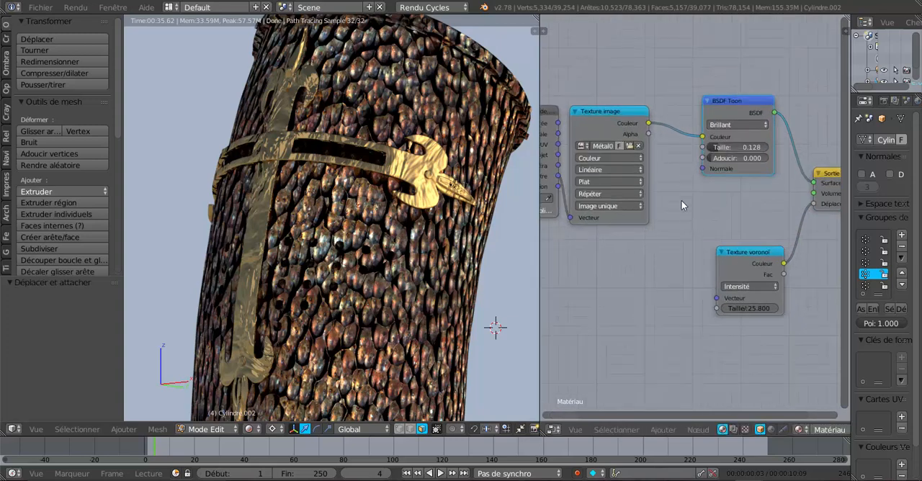
- Insert a Mélanger RGB node on the link between Texture image and BSDF Toon and tint its Couleur 2 light orange
{"action": "left_click", "coordinate": [662, 431]}
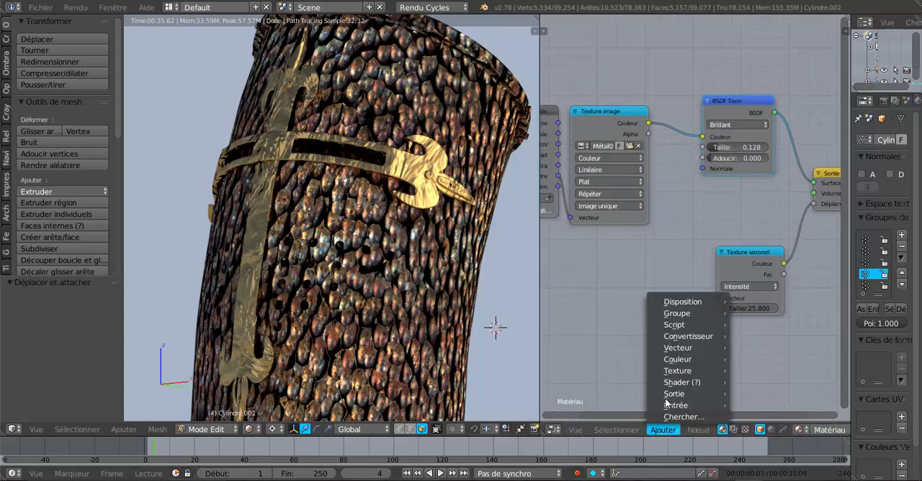
{"action": "mouse_move", "coordinate": [671, 360]}
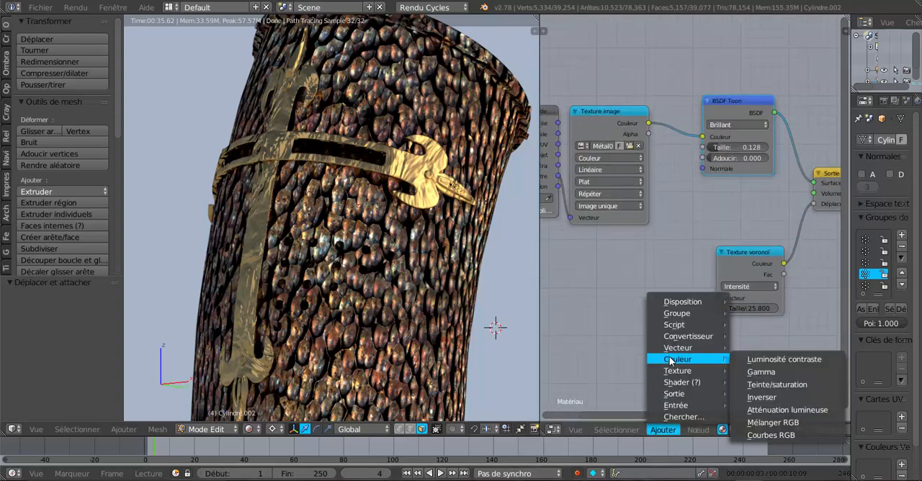
{"action": "left_click", "coordinate": [764, 423]}
{"action": "left_click", "coordinate": [694, 145]}
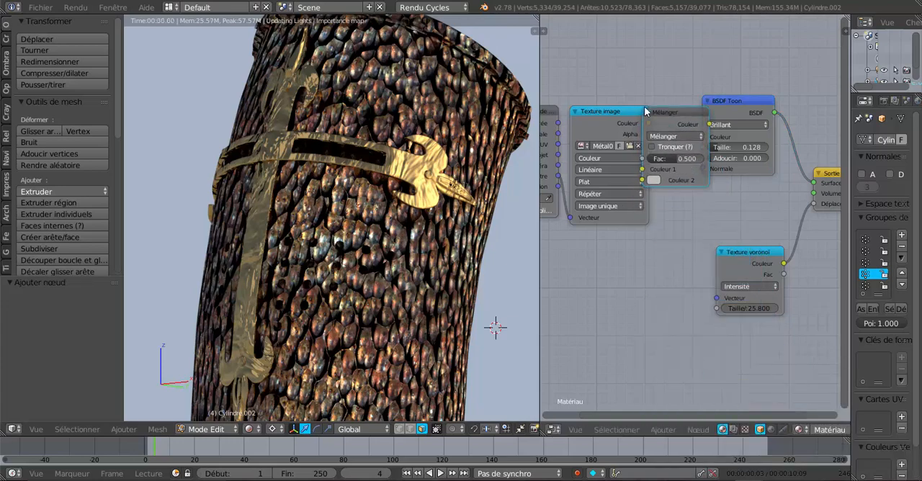
{"action": "left_click", "coordinate": [697, 180]}
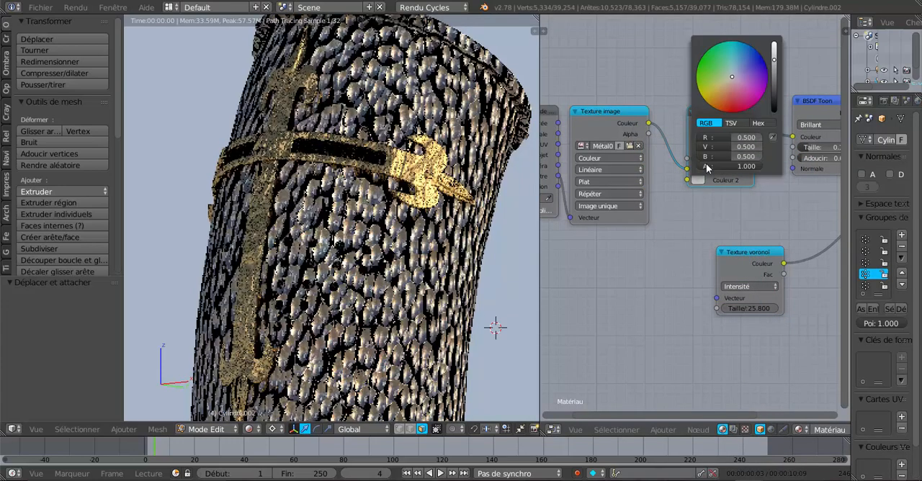
{"action": "left_click", "coordinate": [724, 89]}
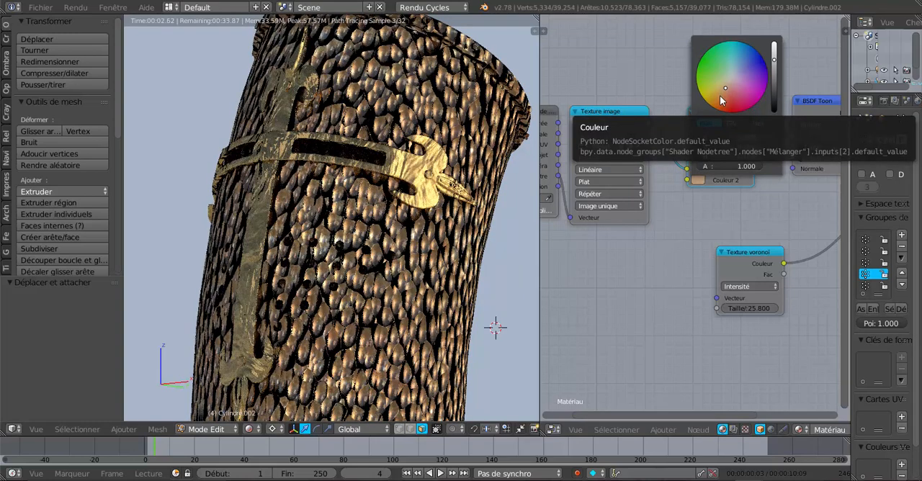
- Change Couleur 2 of the Mélanger node to a dark rusty red-brown
{"action": "left_click", "coordinate": [722, 99]}
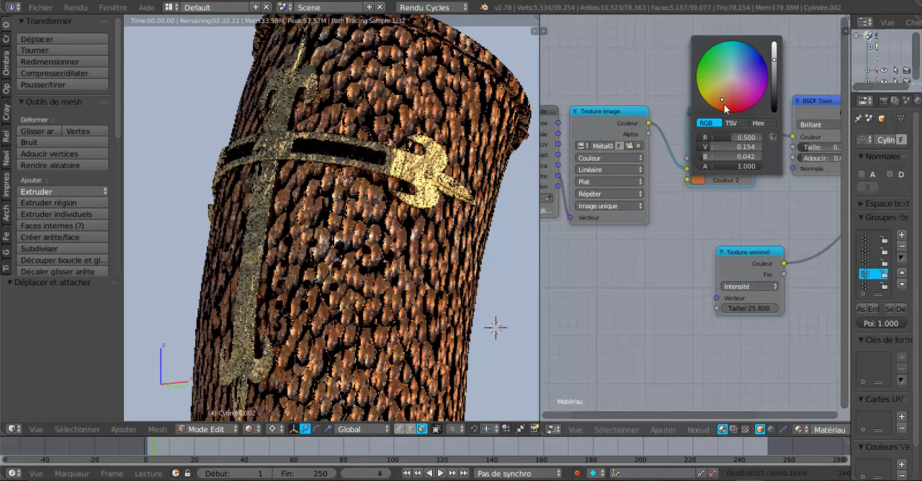
{"action": "left_click", "coordinate": [724, 105]}
{"action": "left_click_drag", "start_coordinate": [774, 61], "coordinate": [774, 84]}
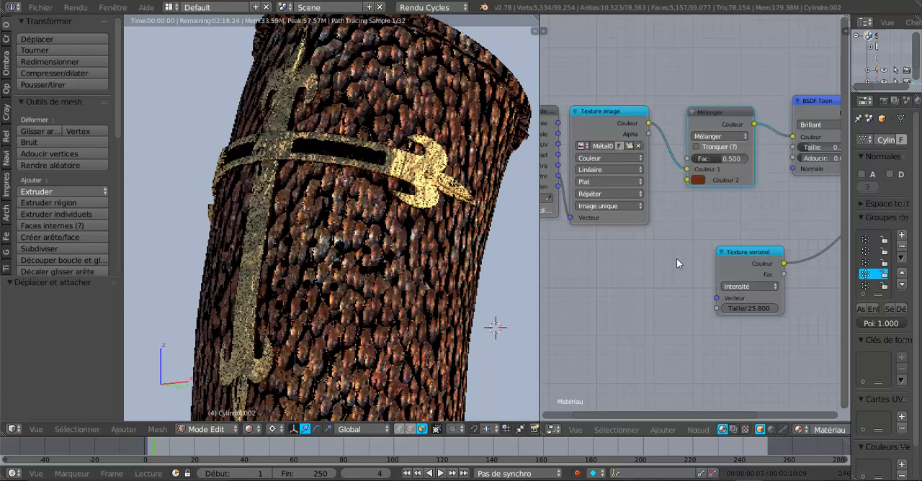
- Set the Mélanger node's Fac to 0.455 and move the node slightly higher
{"action": "scroll", "coordinate": [676, 258], "scroll_direction": "down", "scroll_amount": 1}
{"action": "scroll", "coordinate": [676, 258], "scroll_direction": "down", "scroll_amount": 1}
{"action": "middle_click_drag", "start_coordinate": [672, 258], "coordinate": [658, 257]}
{"action": "scroll", "coordinate": [674, 215], "scroll_direction": "up", "scroll_amount": 3}
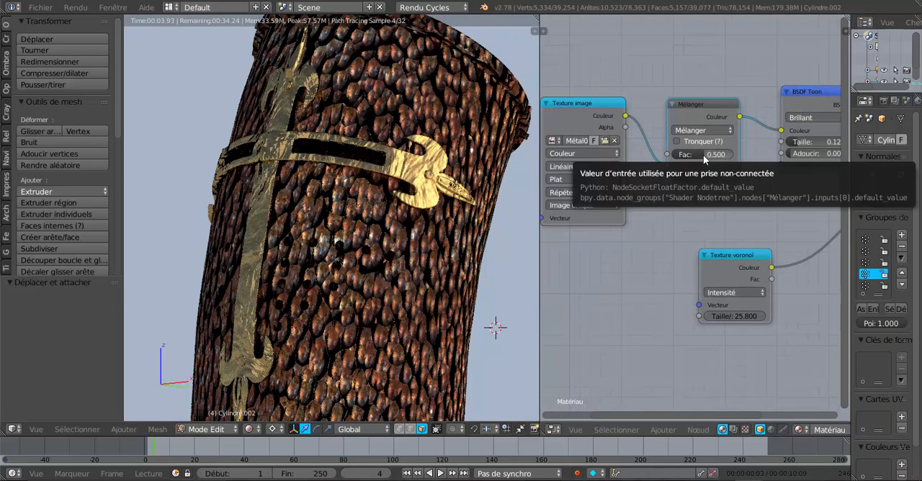
{"action": "left_click_drag", "start_coordinate": [703, 155], "coordinate": [728, 155]}
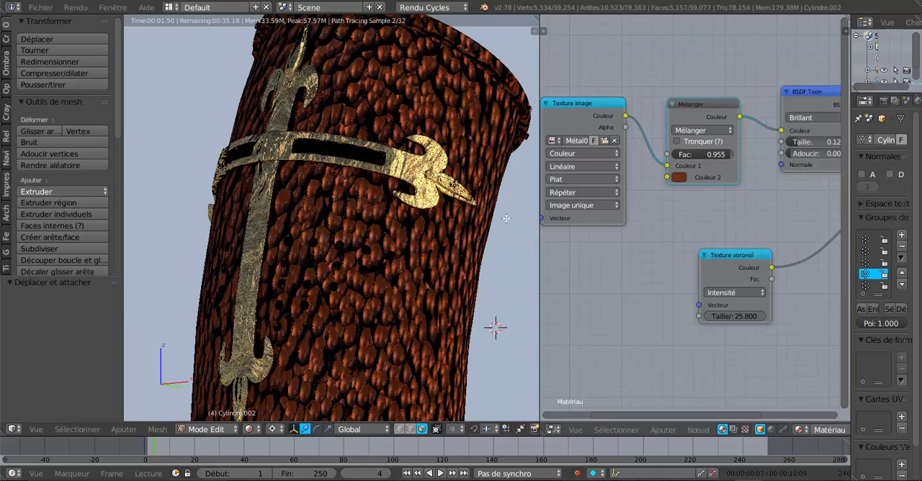
{"action": "left_click_drag", "start_coordinate": [728, 154], "coordinate": [700, 154]}
{"action": "left_click_drag", "start_coordinate": [690, 100], "coordinate": [689, 80]}
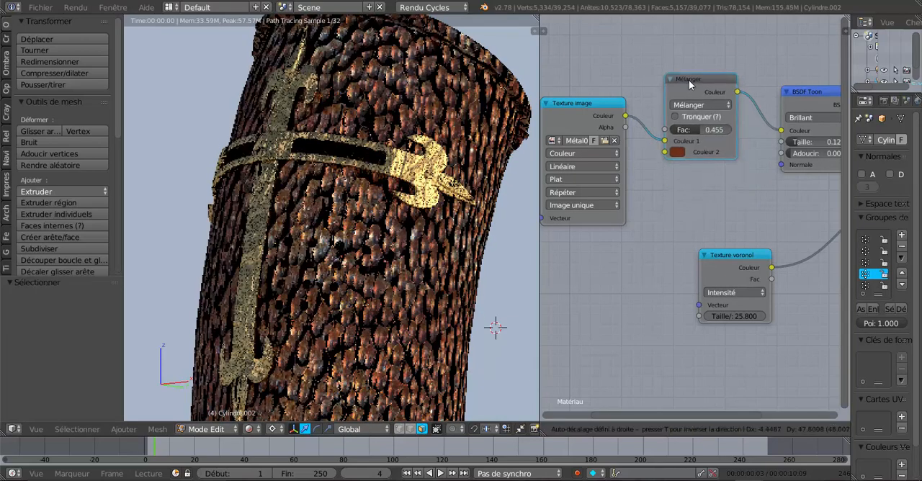
- Try the Brûler, Ajouter and Multiplier blend types on the Mélanger node
{"action": "left_click", "coordinate": [690, 105]}
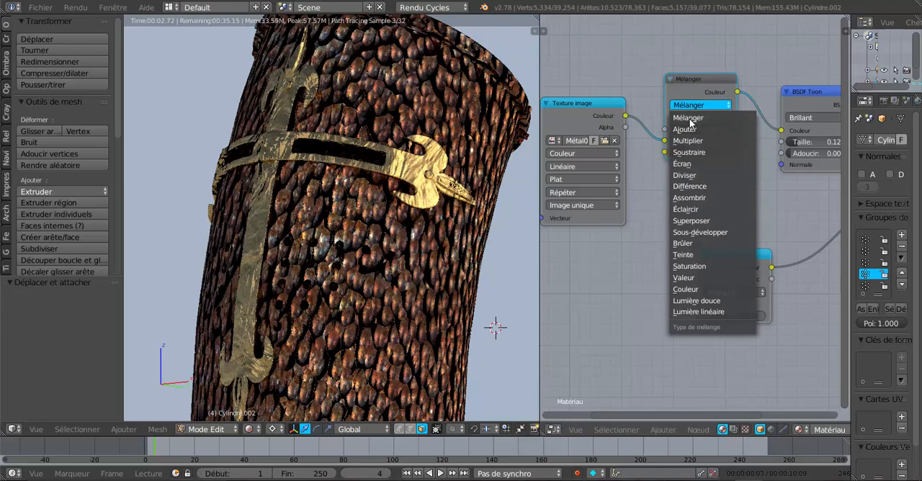
{"action": "left_click", "coordinate": [682, 244]}
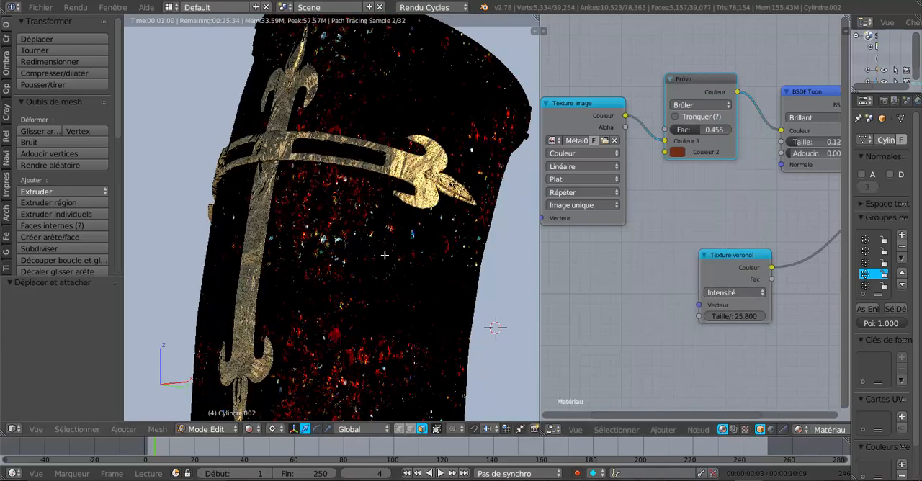
{"action": "left_click", "coordinate": [693, 105]}
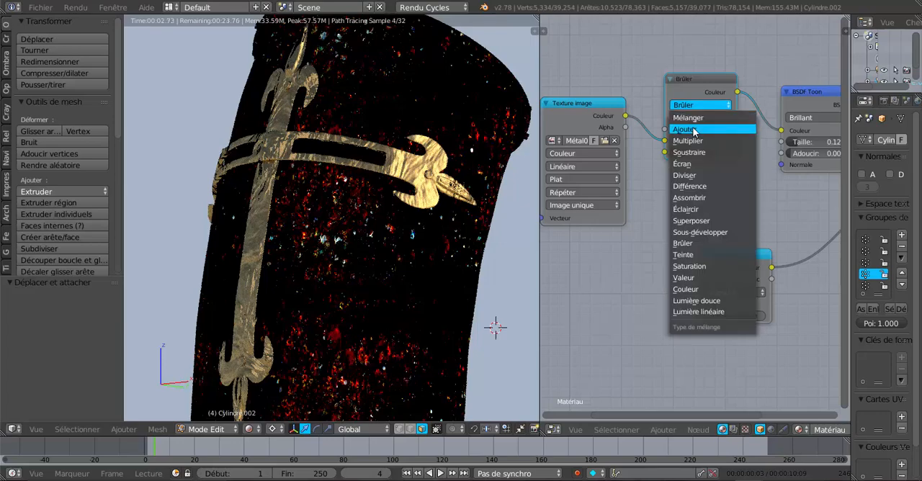
{"action": "left_click", "coordinate": [684, 130]}
{"action": "left_click", "coordinate": [696, 105]}
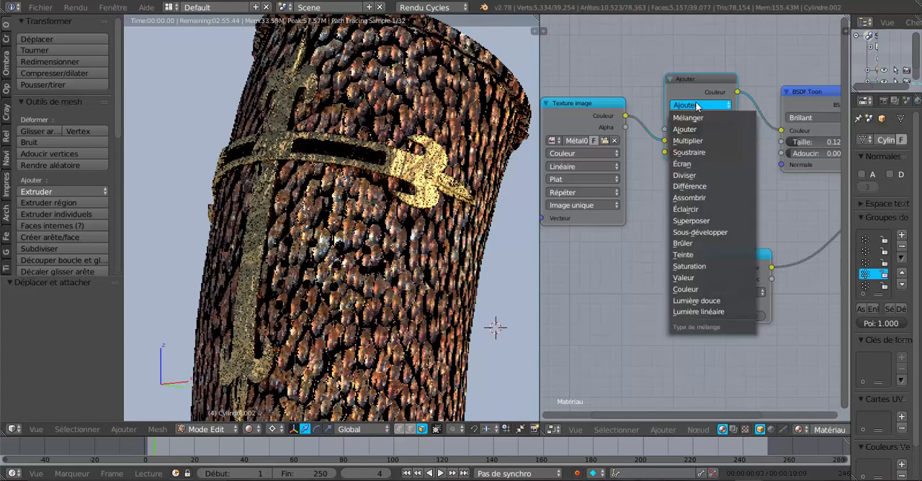
{"action": "left_click", "coordinate": [692, 141]}
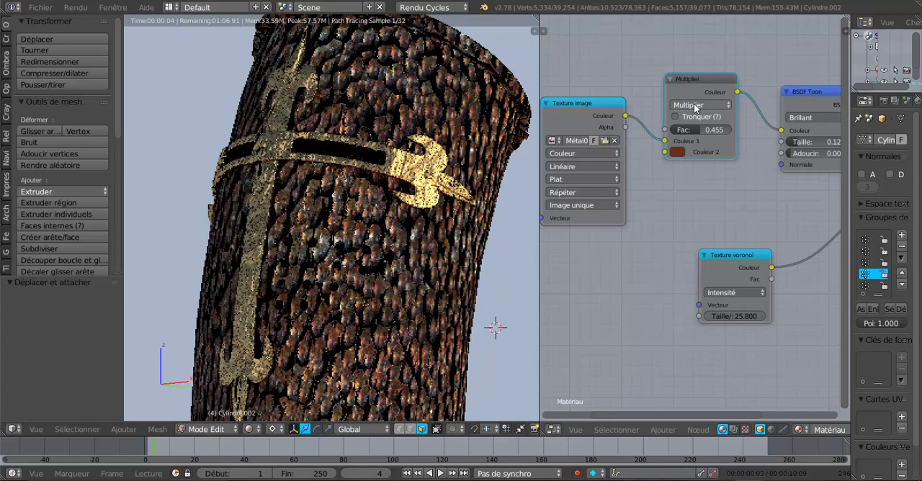
- Set the mix node's blend type to Soustraire and check the result on the helmet
{"action": "left_click", "coordinate": [696, 105]}
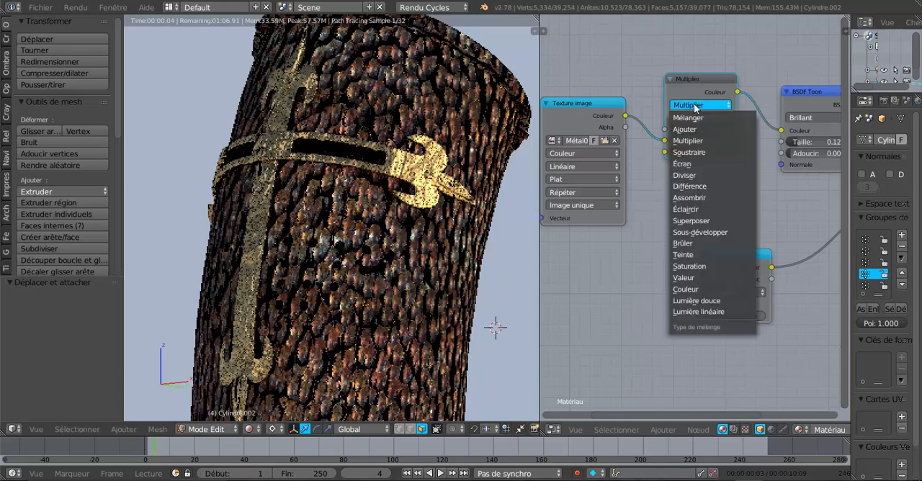
{"action": "left_click", "coordinate": [693, 153]}
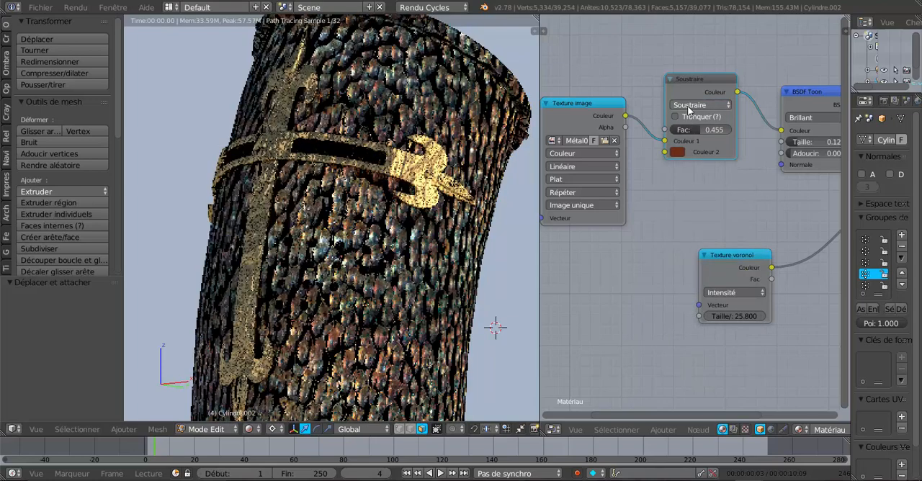
{"action": "scroll", "coordinate": [457, 242], "scroll_direction": "down", "scroll_amount": 1}
{"action": "scroll", "coordinate": [456, 242], "scroll_direction": "down", "scroll_amount": 2}
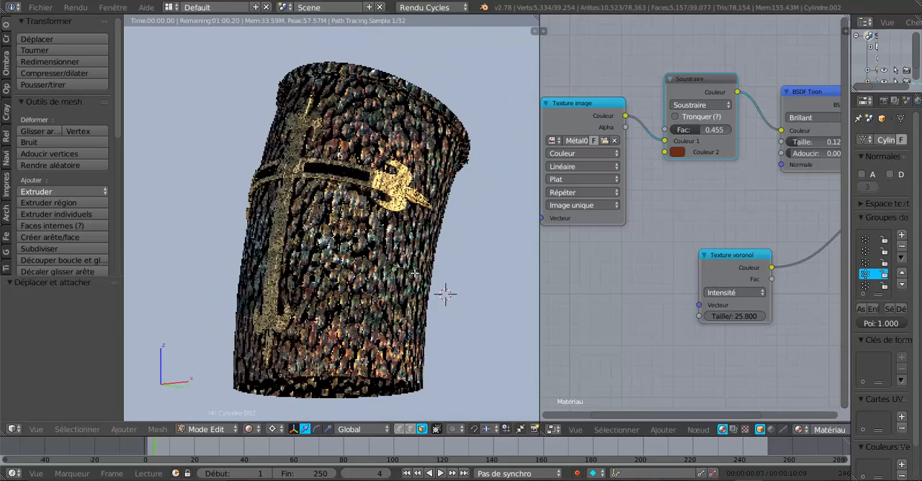
{"action": "scroll", "coordinate": [496, 326], "scroll_direction": "up", "scroll_amount": 3}
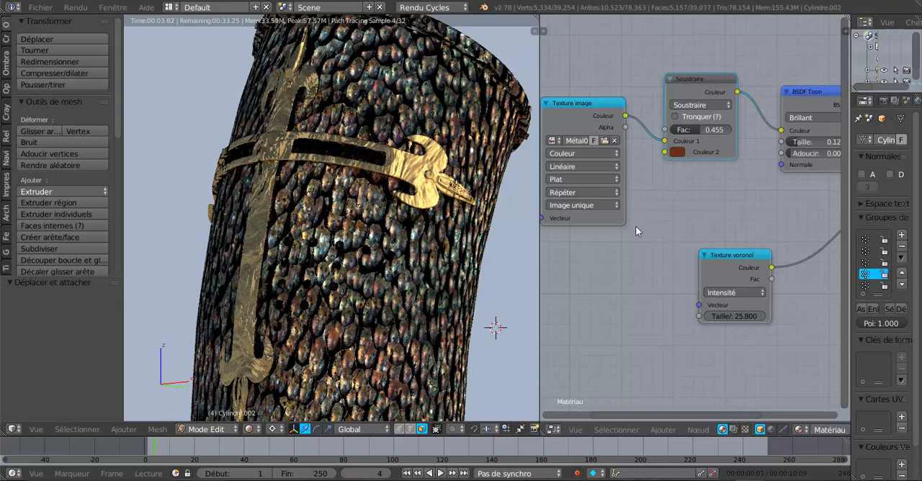
- Lower the texture coordinates node, raise Texture image, and place Texture voronoï beneath BSDF Toon, closer to the output node
{"action": "scroll", "coordinate": [632, 260], "scroll_direction": "down", "scroll_amount": 2}
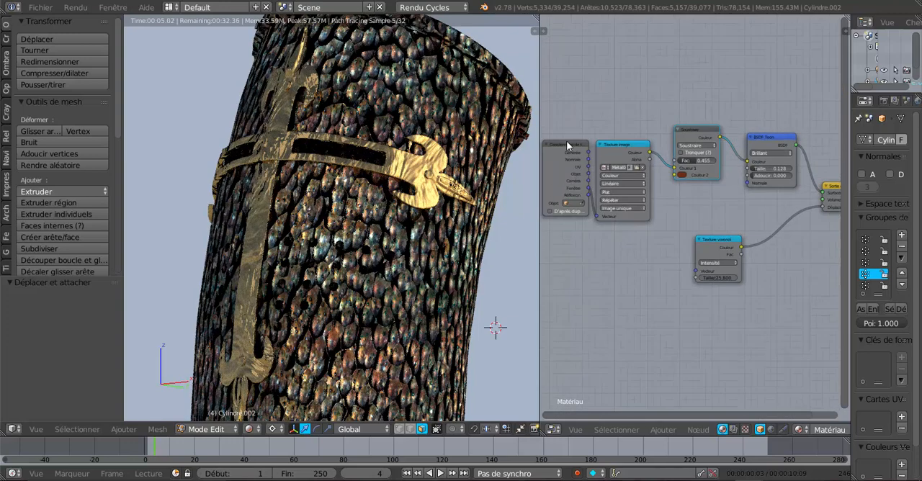
{"action": "left_click_drag", "start_coordinate": [568, 142], "coordinate": [555, 150]}
{"action": "left_click_drag", "start_coordinate": [612, 144], "coordinate": [612, 132]}
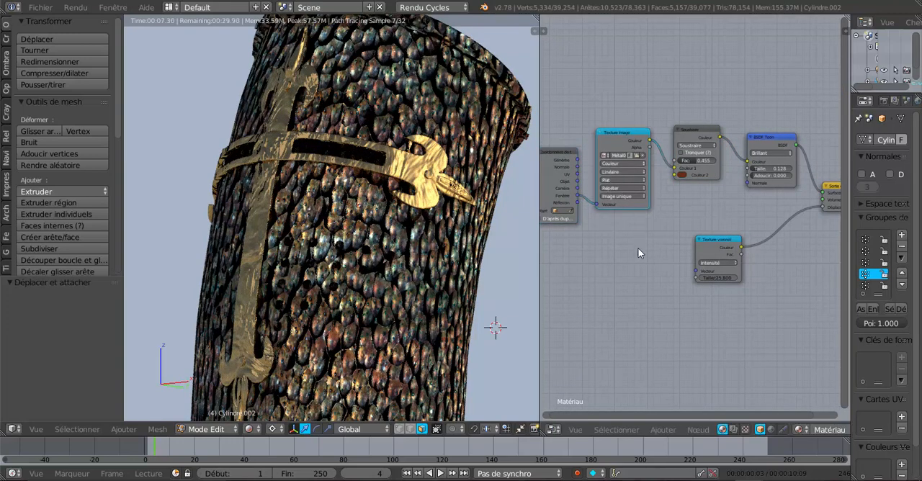
{"action": "scroll", "coordinate": [637, 249], "scroll_direction": "down", "scroll_amount": 1}
{"action": "mouse_move", "coordinate": [661, 290]}
{"action": "middle_mouse_down"}
{"action": "mouse_move", "coordinate": [672, 307]}
{"action": "mouse_move", "coordinate": [659, 295]}
{"action": "middle_mouse_up"}
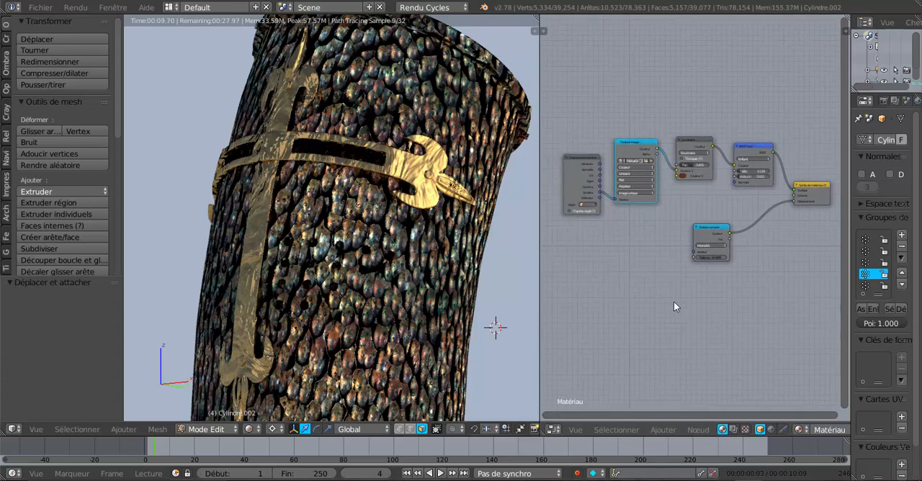
{"action": "scroll", "coordinate": [673, 301], "scroll_direction": "up", "scroll_amount": 1}
{"action": "left_click_drag", "start_coordinate": [726, 229], "coordinate": [779, 214]}
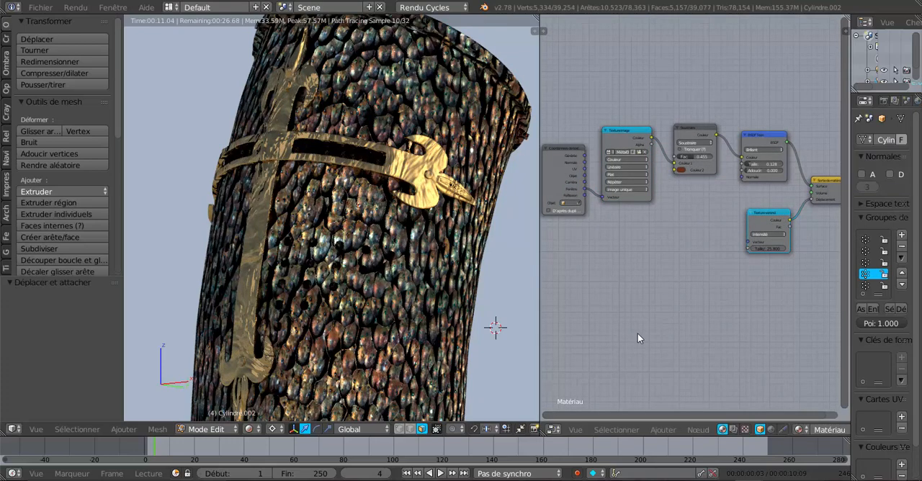
- Show the whole helmet from the front
{"action": "scroll", "coordinate": [445, 297], "scroll_direction": "down", "scroll_amount": 3}
{"action": "key", "text": "KP_1"}
{"action": "scroll", "coordinate": [468, 300], "scroll_direction": "down", "scroll_amount": 1}
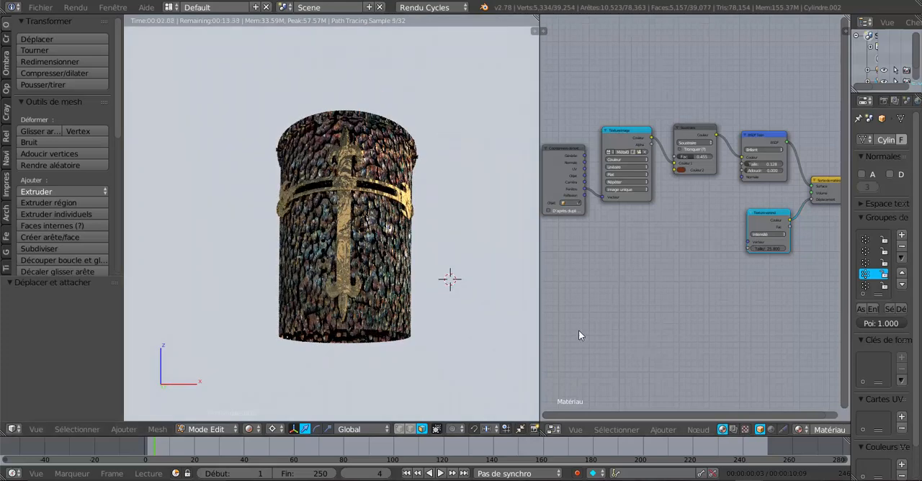
{"action": "scroll", "coordinate": [643, 342], "scroll_direction": "up", "scroll_amount": 1}
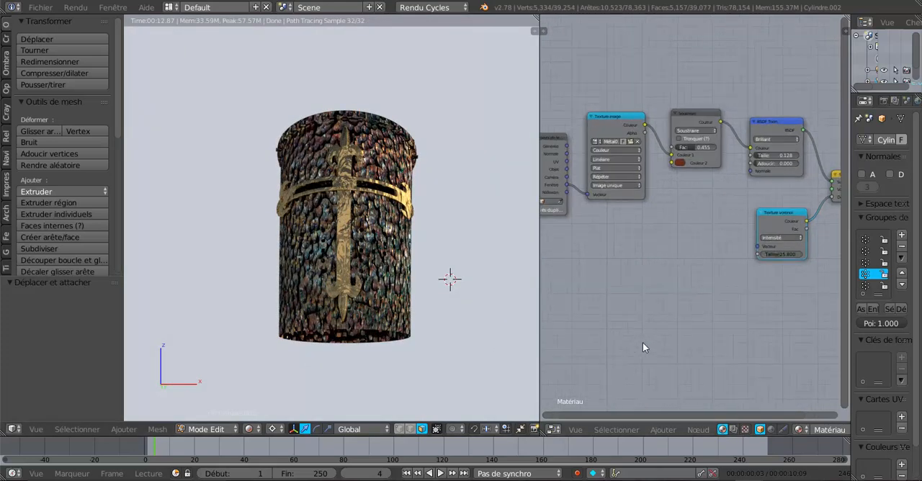
- Widen the node editor and shift the texture coordinates node slightly up and to the left
{"action": "left_click_drag", "start_coordinate": [539, 260], "coordinate": [499, 265]}
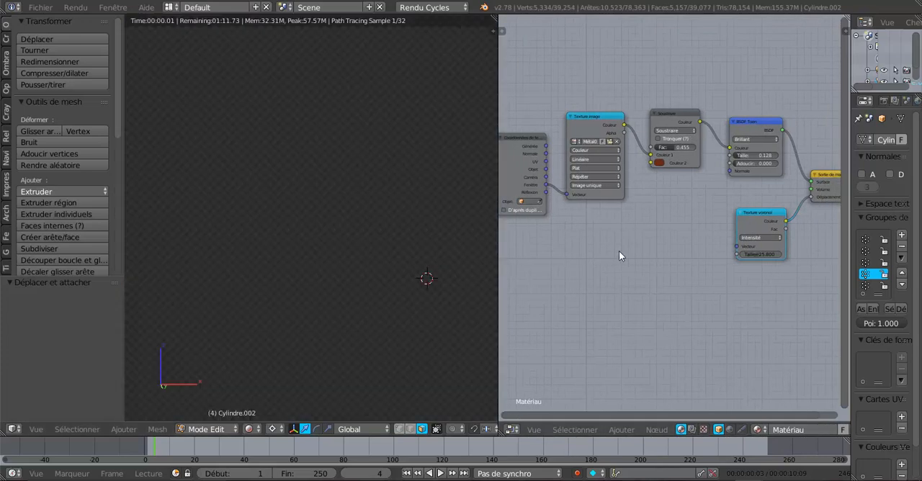
{"action": "scroll", "coordinate": [619, 250], "scroll_direction": "down", "scroll_amount": 2}
{"action": "middle_click_drag", "start_coordinate": [589, 308], "coordinate": [627, 301]}
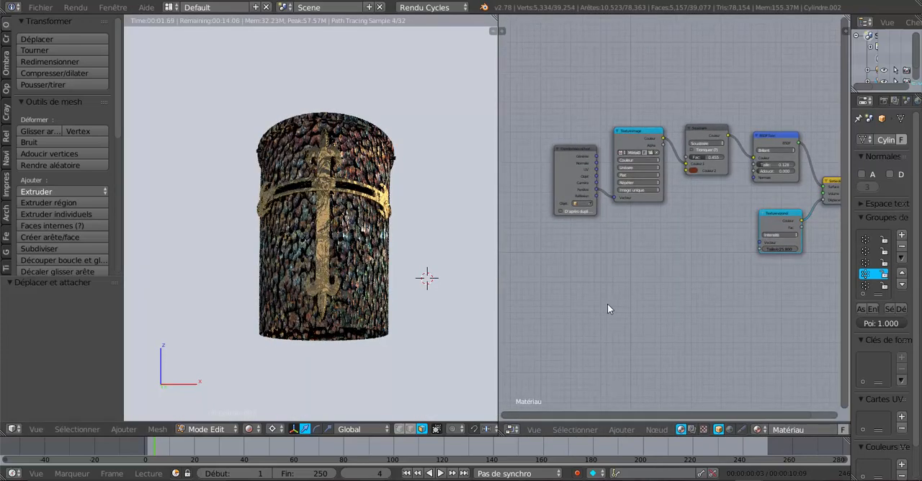
{"action": "scroll", "coordinate": [602, 288], "scroll_direction": "up", "scroll_amount": 1}
{"action": "left_click_drag", "start_coordinate": [541, 134], "coordinate": [538, 130]}
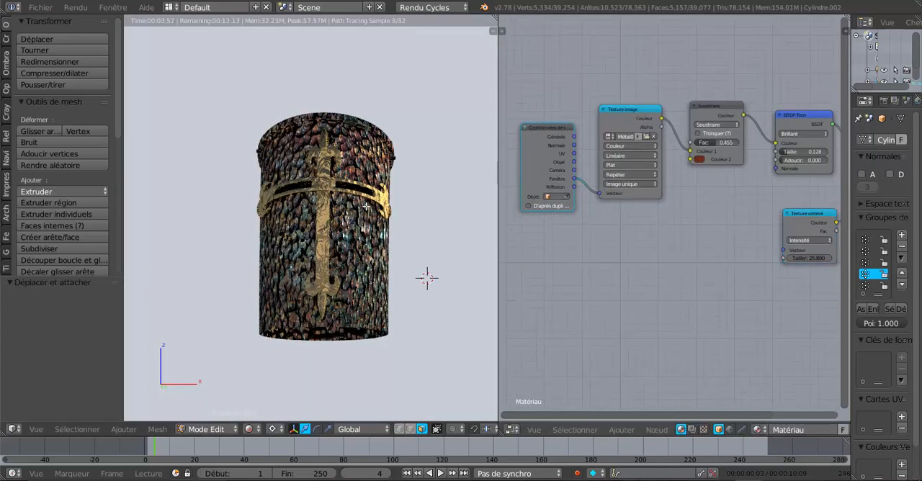
{"action": "middle_click_drag", "start_coordinate": [364, 313], "coordinate": [275, 308]}
{"action": "scroll", "coordinate": [450, 318], "scroll_direction": "up", "scroll_amount": 5}
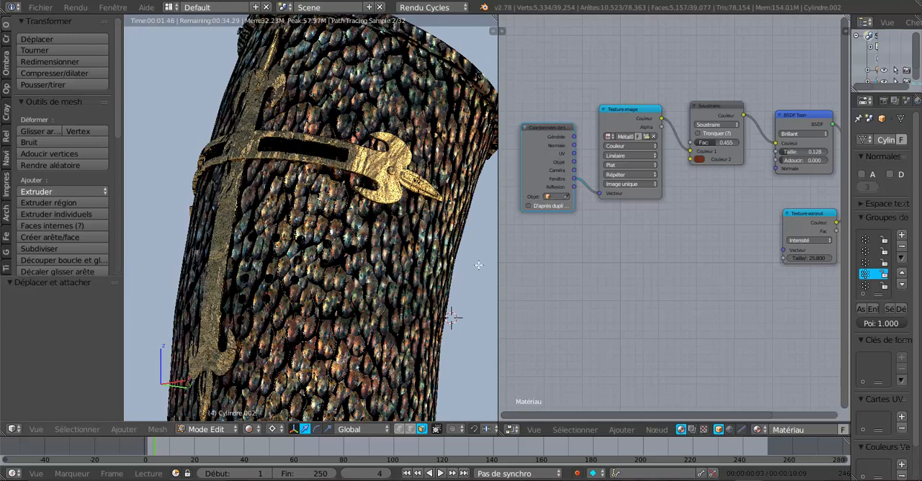
{"action": "scroll", "coordinate": [523, 280], "scroll_direction": "down", "scroll_amount": 2}
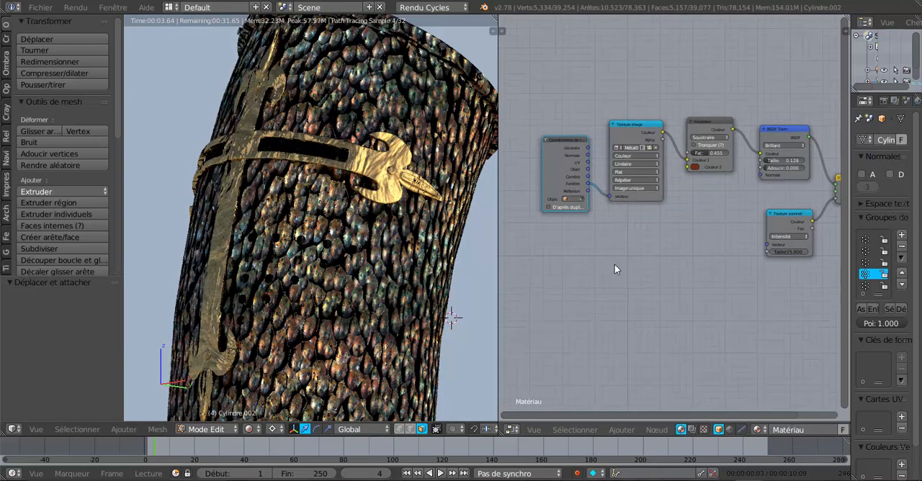
{"action": "scroll", "coordinate": [615, 265], "scroll_direction": "down", "scroll_amount": 1}
{"action": "middle_click_drag", "start_coordinate": [703, 280], "coordinate": [667, 273]}
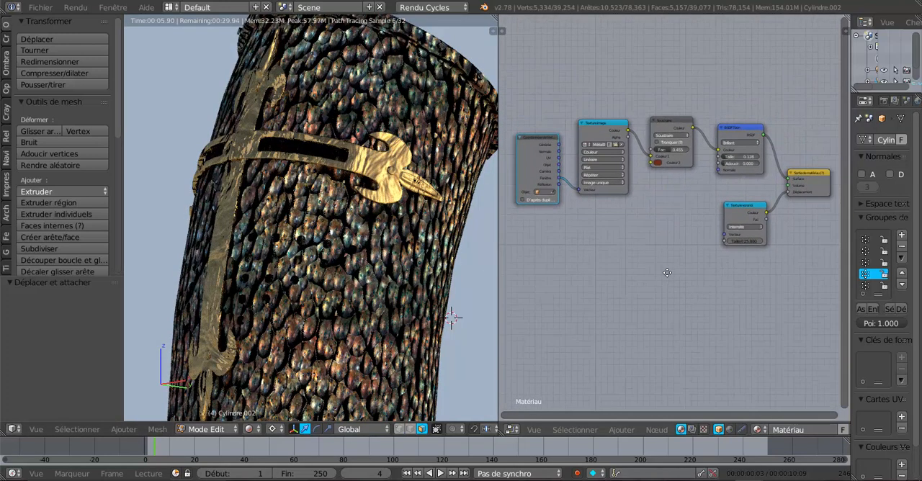
{"action": "left_click", "coordinate": [619, 429]}
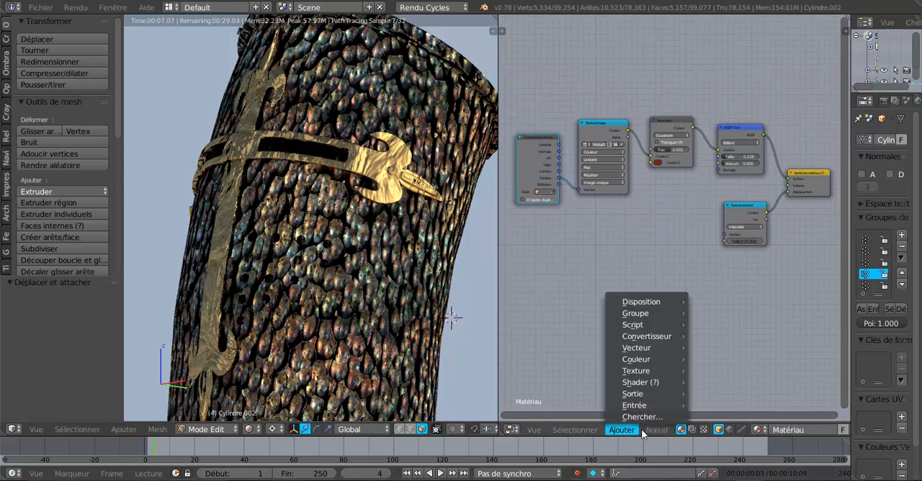
{"action": "mouse_move", "coordinate": [641, 370]}
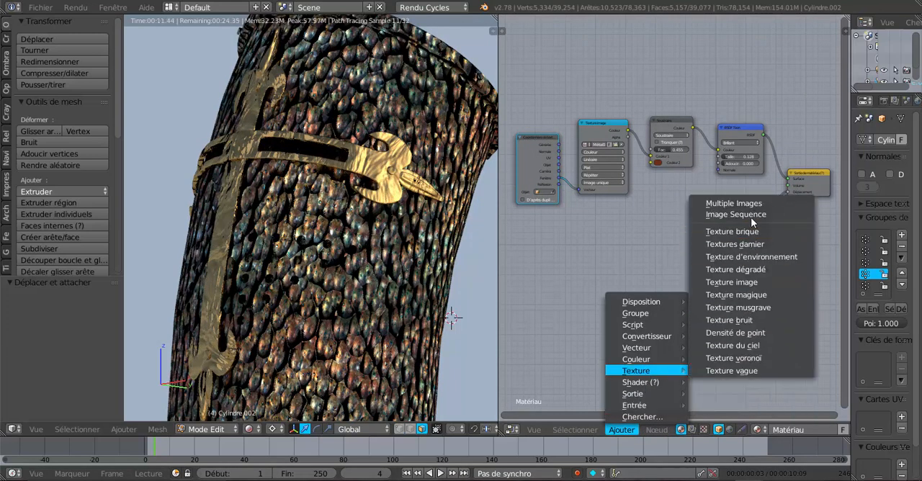
{"action": "left_click", "coordinate": [749, 296]}
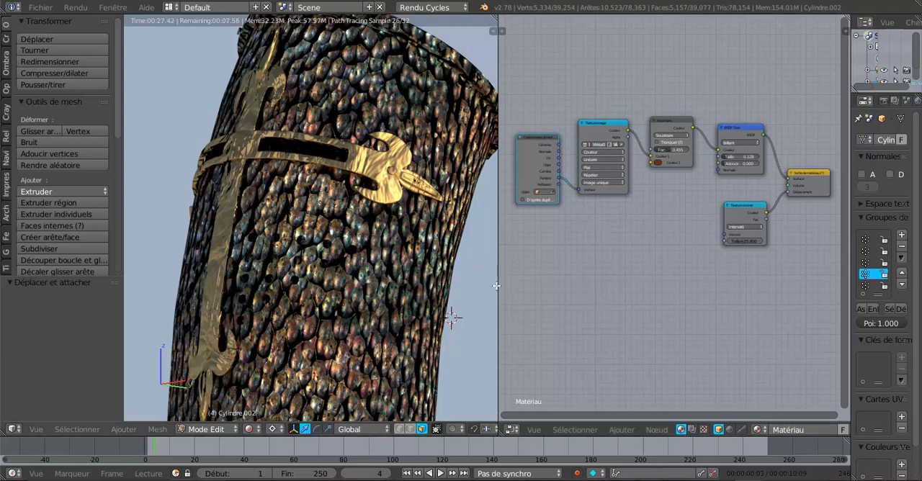
- Enlarge the 3D view and examine the helmet's rendered material and golden ornaments from the front
{"action": "left_click_drag", "start_coordinate": [499, 283], "coordinate": [599, 286]}
{"action": "scroll", "coordinate": [562, 288], "scroll_direction": "down", "scroll_amount": 5}
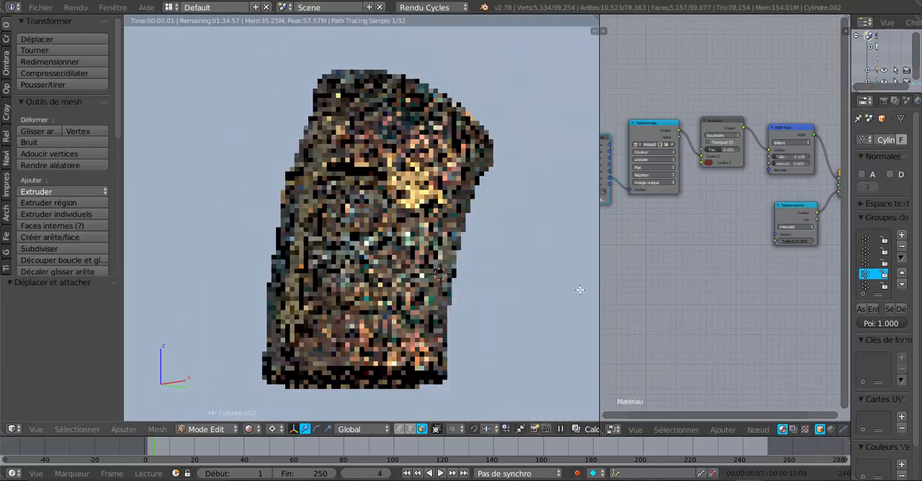
{"action": "key", "text": "KP_1"}
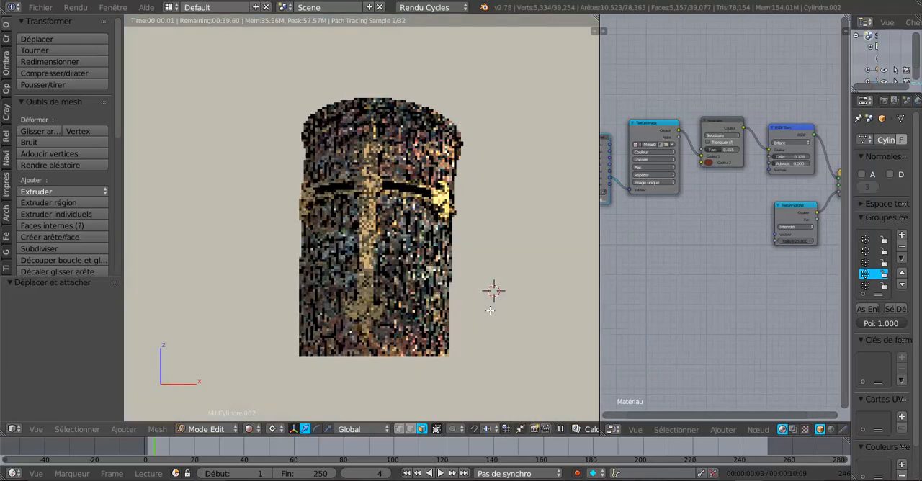
{"action": "scroll", "coordinate": [430, 327], "scroll_direction": "up", "scroll_amount": 4}
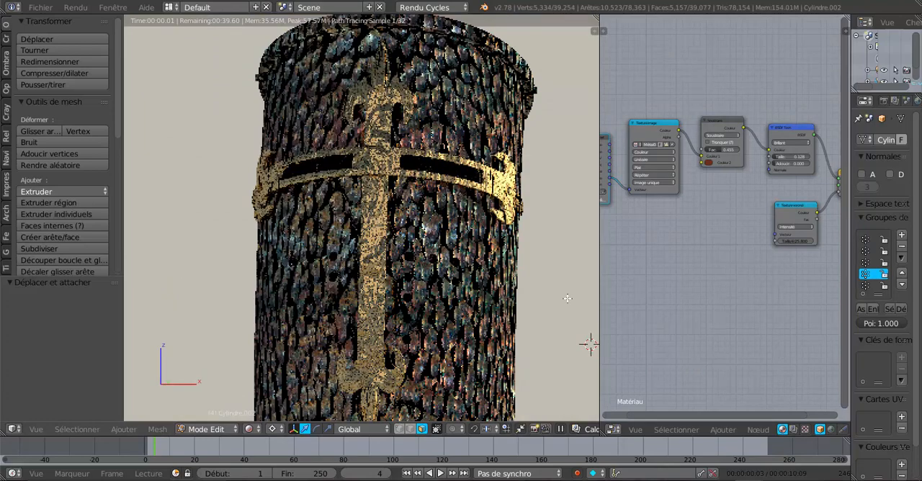
{"action": "left_click_drag", "start_coordinate": [599, 289], "coordinate": [616, 289]}
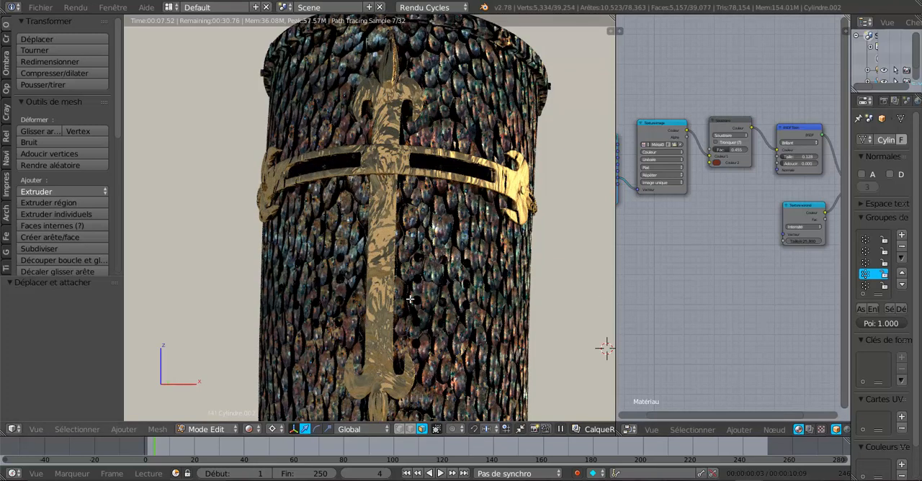
{"action": "scroll", "coordinate": [566, 326], "scroll_direction": "down", "scroll_amount": 2}
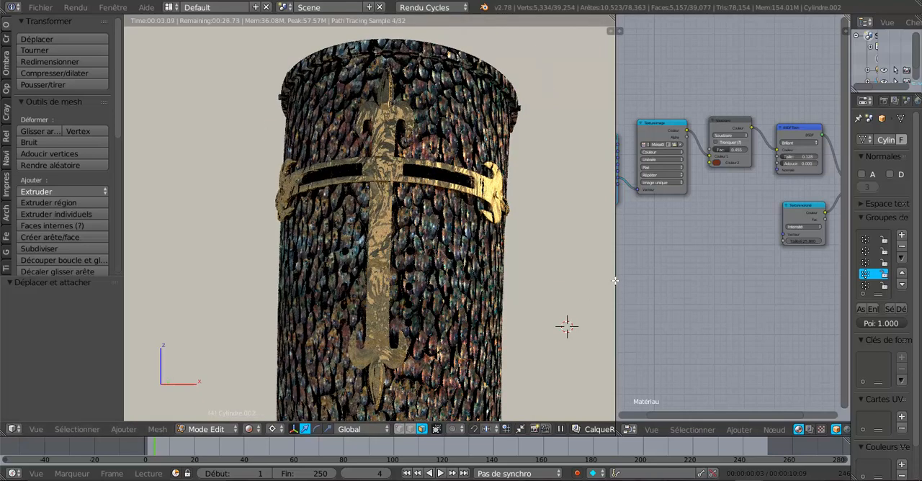
{"action": "left_click_drag", "start_coordinate": [621, 279], "coordinate": [628, 279]}
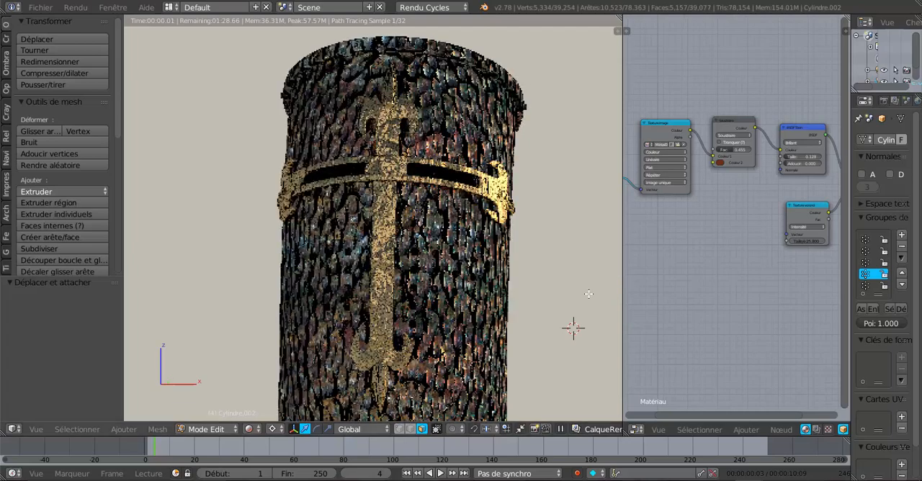
{"action": "scroll", "coordinate": [561, 301], "scroll_direction": "down", "scroll_amount": 1}
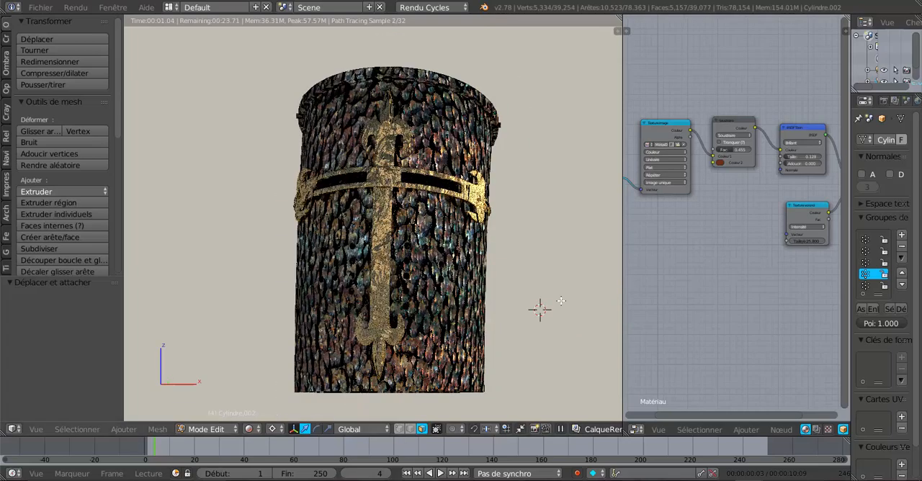
{"action": "middle_click_drag", "start_coordinate": [561, 300], "coordinate": [563, 288], "text": "shift"}
{"action": "scroll", "coordinate": [481, 317], "scroll_direction": "up", "scroll_amount": 1}
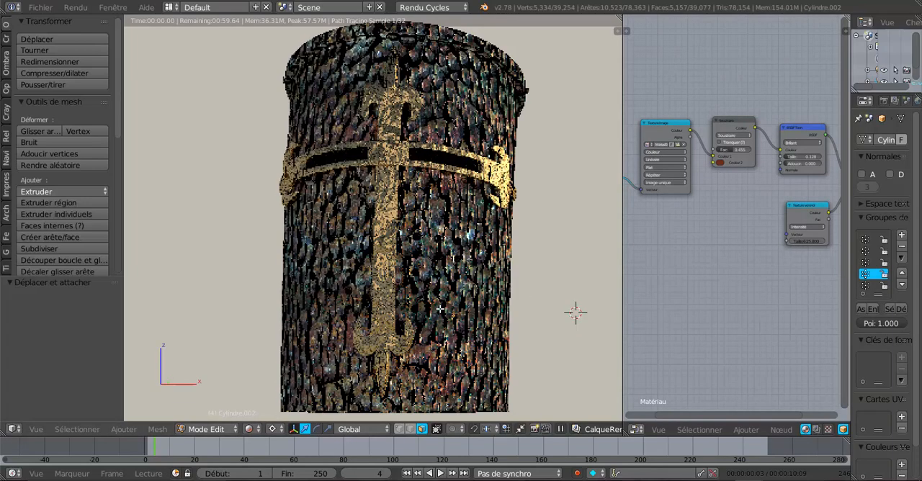